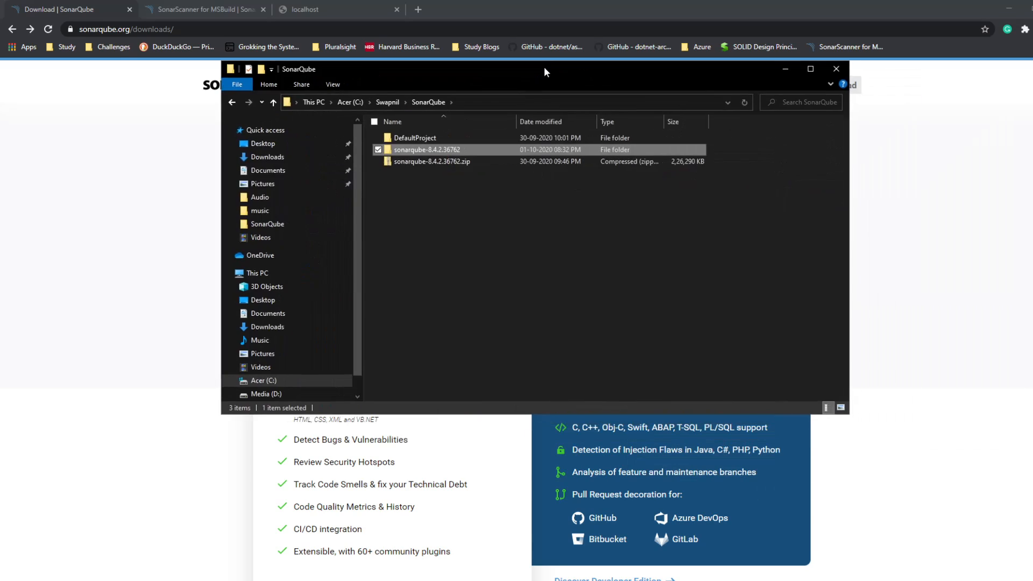
Step: Check the file properties of the sonarqube-8.4.2.36762.zip archive in the SonarQube folder
{"action": "left_click_drag", "start_coordinate": [544, 67], "coordinate": [521, 92]}
{"action": "left_click", "coordinate": [480, 279]}
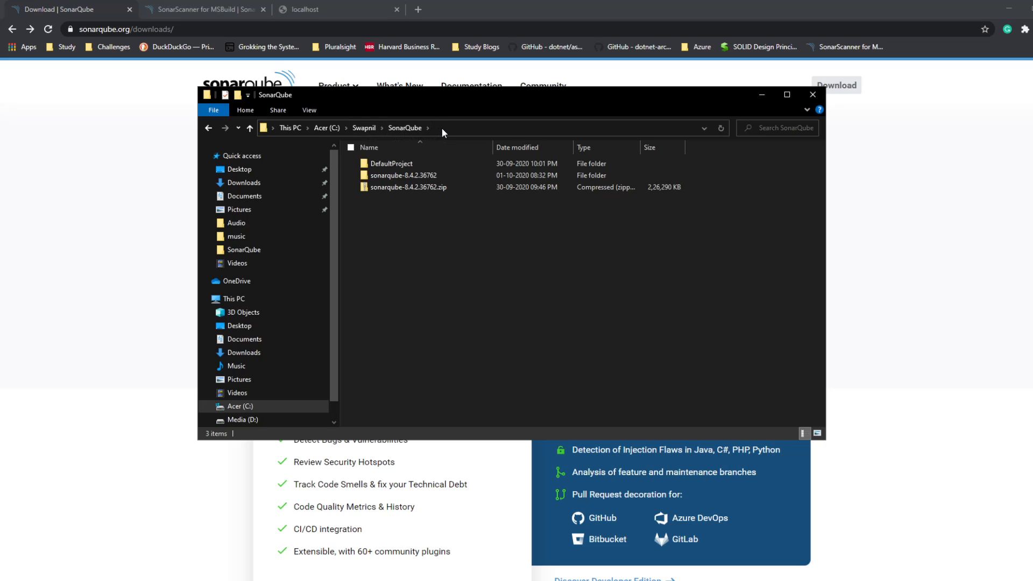
{"action": "left_click", "coordinate": [429, 188]}
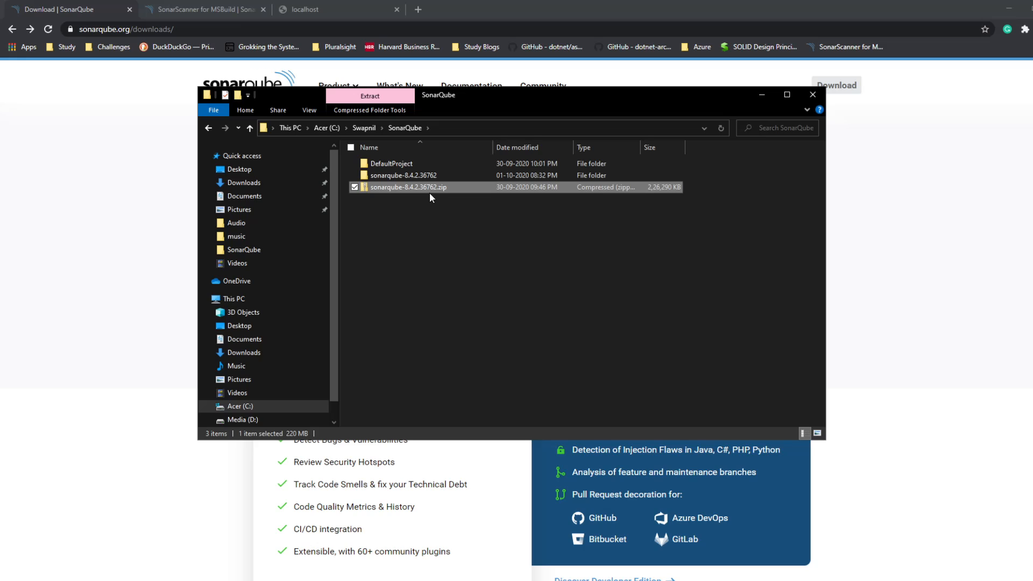
{"action": "left_click", "coordinate": [434, 213]}
{"action": "left_click", "coordinate": [437, 190]}
{"action": "right_click", "coordinate": [437, 190]}
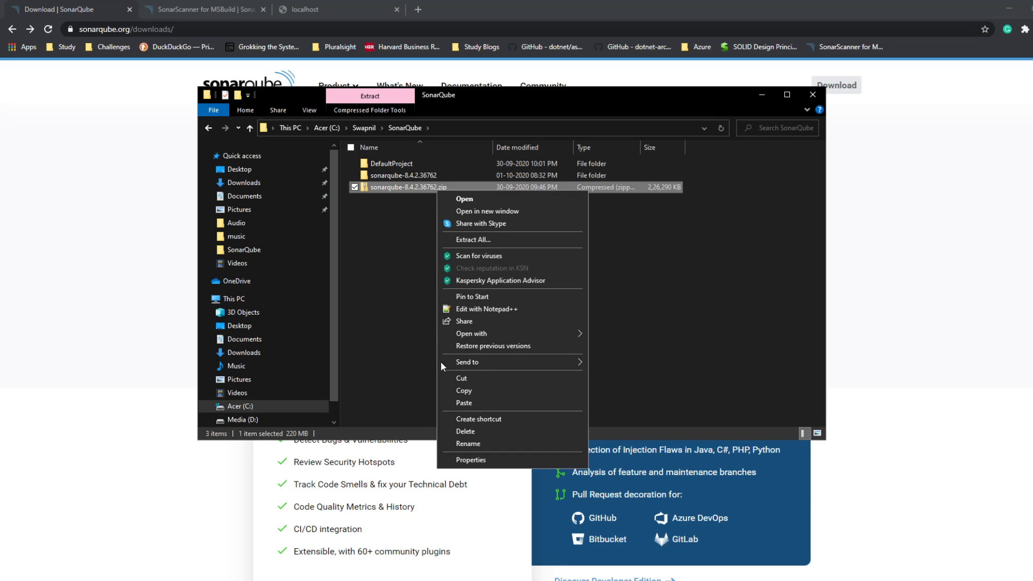
{"action": "left_click", "coordinate": [453, 457]}
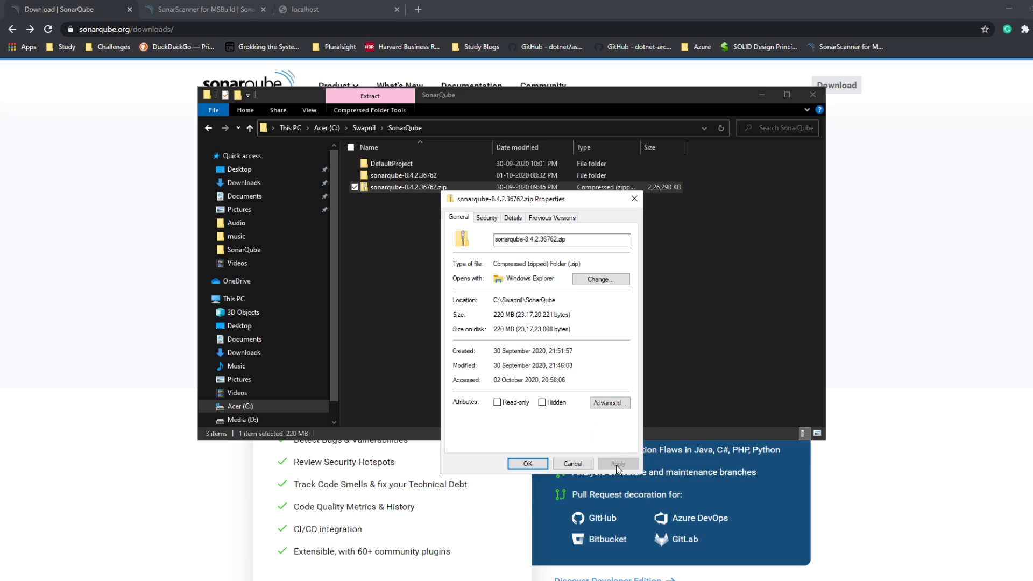
{"action": "left_click", "coordinate": [528, 466]}
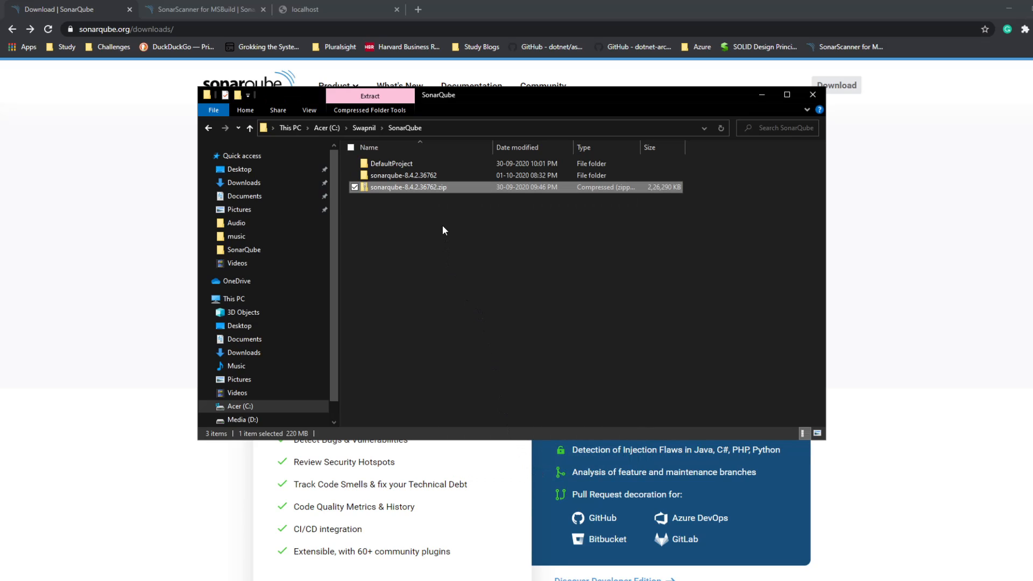
{"action": "left_click", "coordinate": [443, 226]}
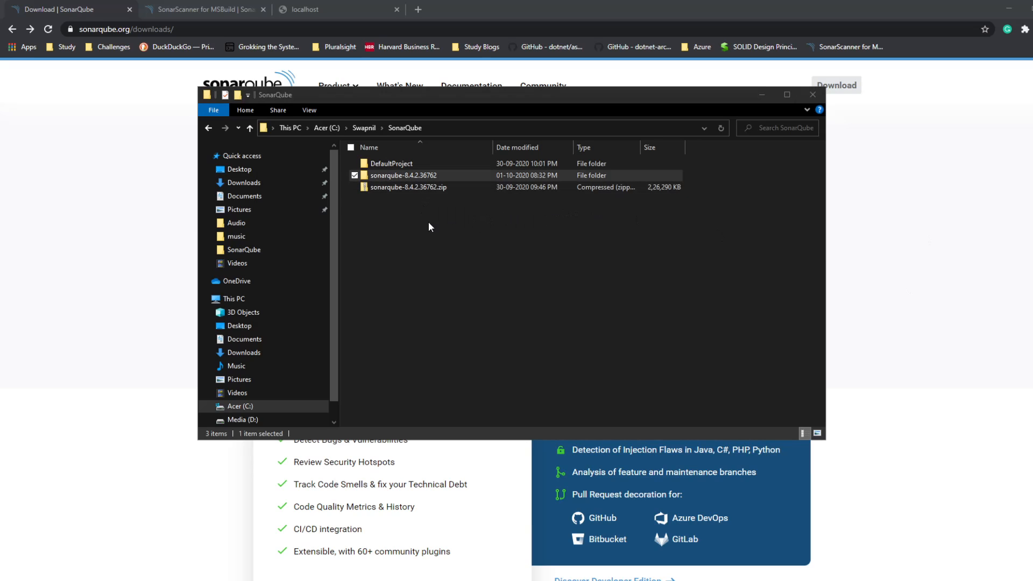
Step: Open the extracted sonarqube-8.4.2.36762 folder and look over its bin and conf subfolders
{"action": "double_click", "coordinate": [401, 175]}
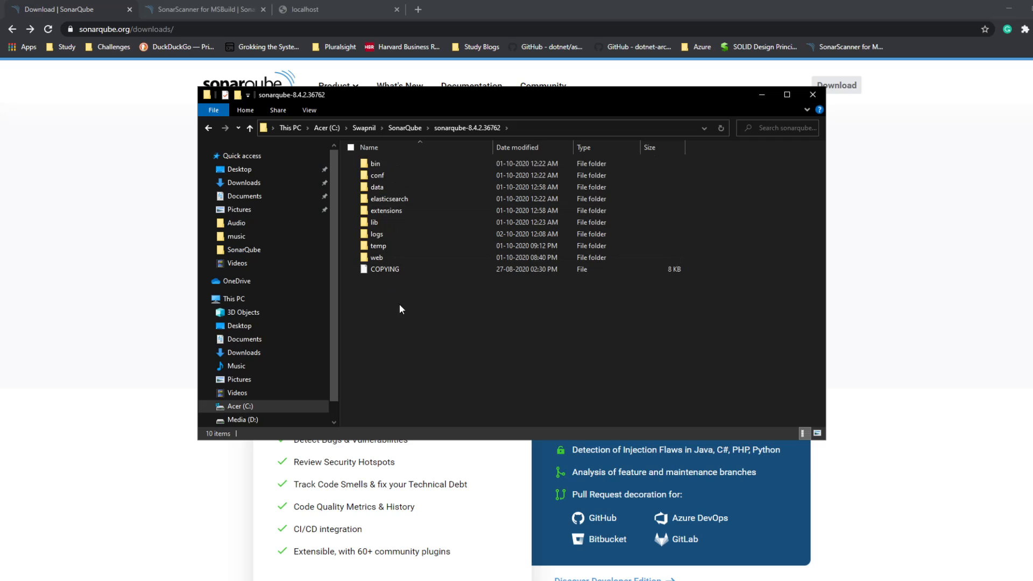
{"action": "left_click", "coordinate": [375, 163]}
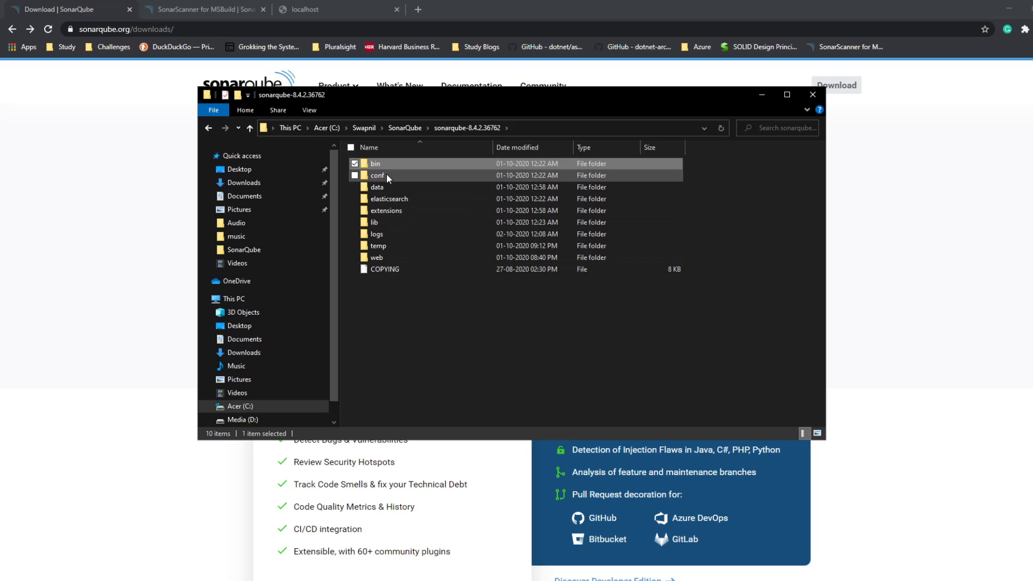
{"action": "left_click", "coordinate": [402, 350]}
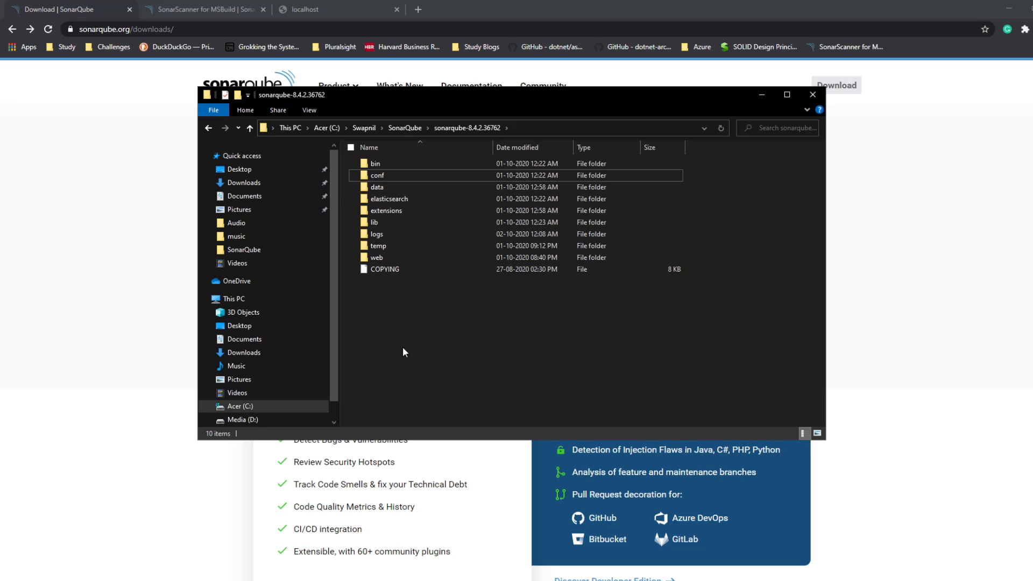
{"action": "left_click", "coordinate": [397, 163]}
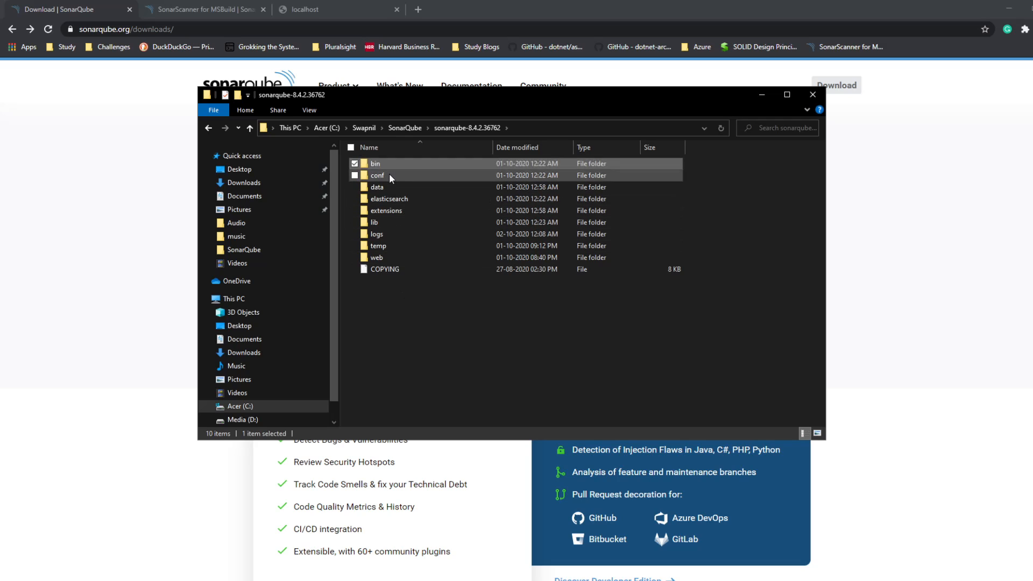
{"action": "left_click", "coordinate": [447, 373]}
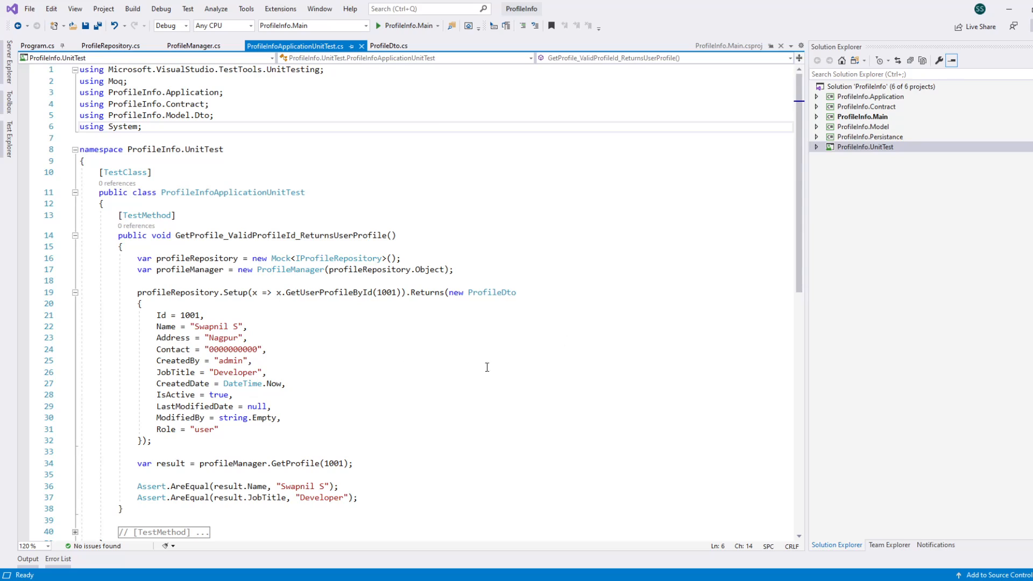
Step: Switch to Visual Studio and open Program.cs from the ProfileInfo.Main project
{"action": "left_click", "coordinate": [507, 105]}
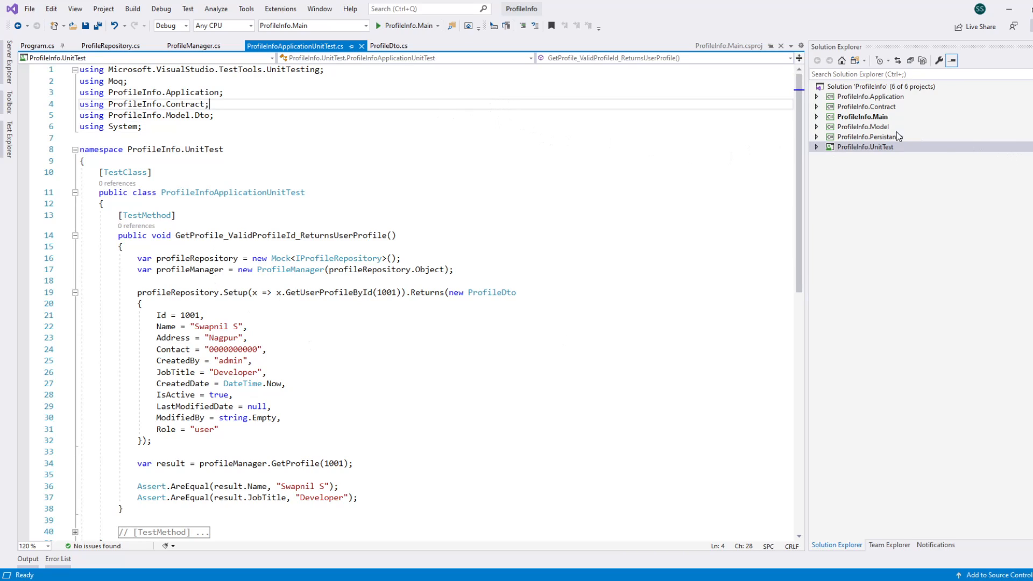
{"action": "left_click", "coordinate": [876, 117]}
{"action": "left_click", "coordinate": [621, 115]}
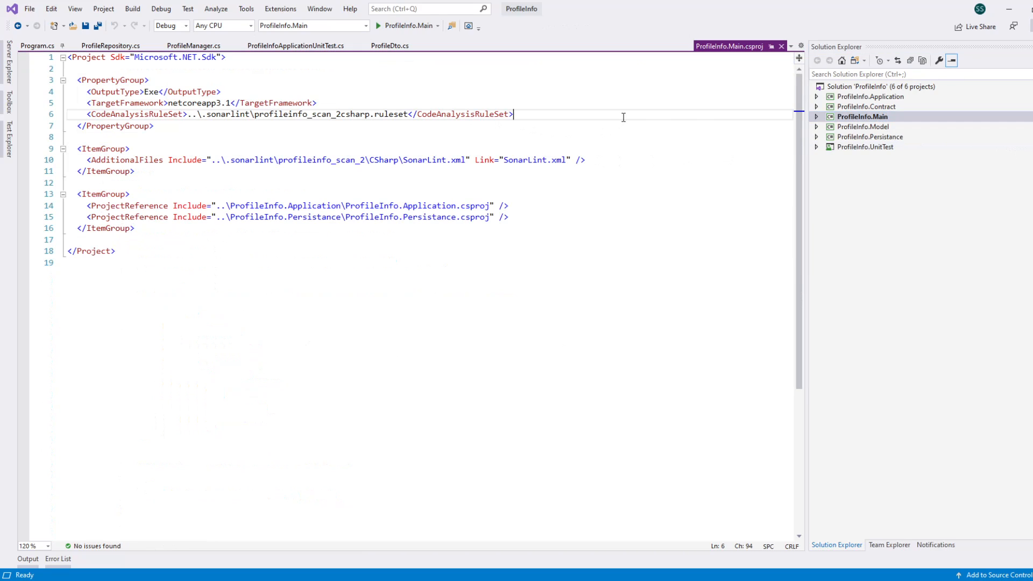
{"action": "left_click", "coordinate": [817, 117]}
{"action": "double_click", "coordinate": [863, 137]}
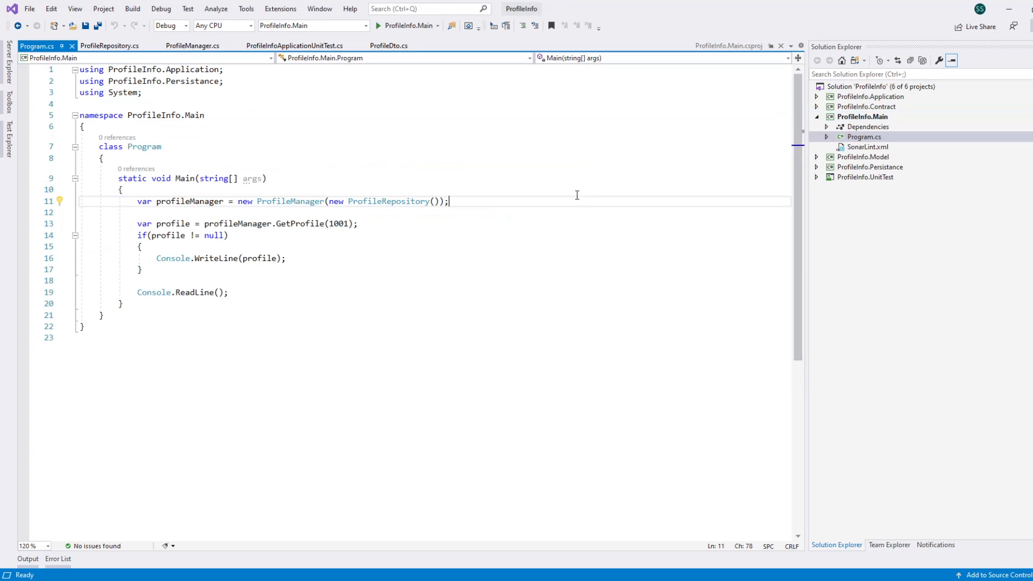
Step: Examine how the Main method in Program.cs creates the ProfileManager and retrieves a profile
{"action": "left_click", "coordinate": [632, 128]}
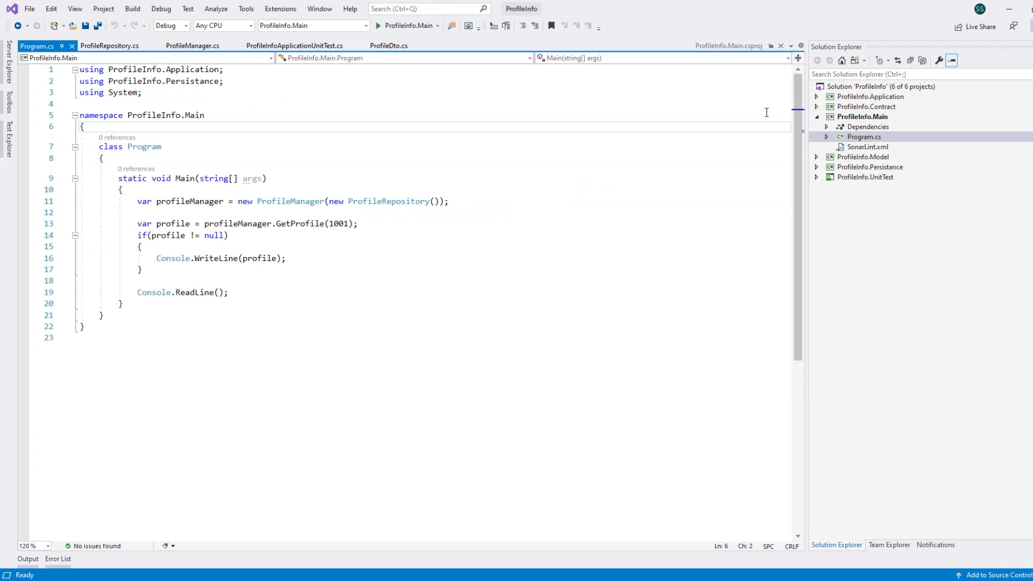
{"action": "left_click", "coordinate": [561, 200]}
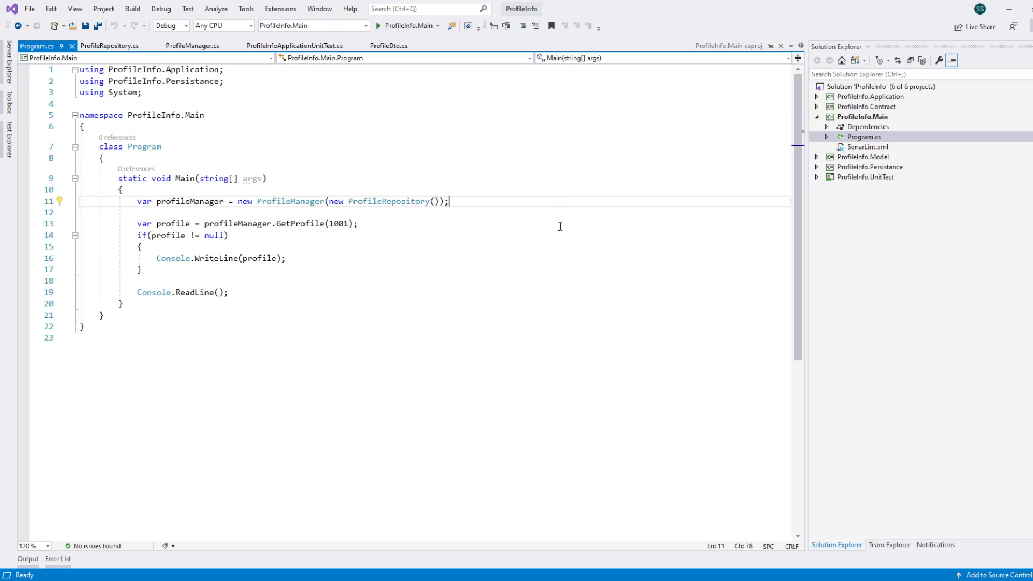
{"action": "left_click", "coordinate": [560, 224]}
{"action": "left_click", "coordinate": [592, 192]}
{"action": "left_click", "coordinate": [567, 202]}
{"action": "left_click", "coordinate": [495, 237]}
{"action": "left_click", "coordinate": [560, 203]}
{"action": "left_click", "coordinate": [391, 250]}
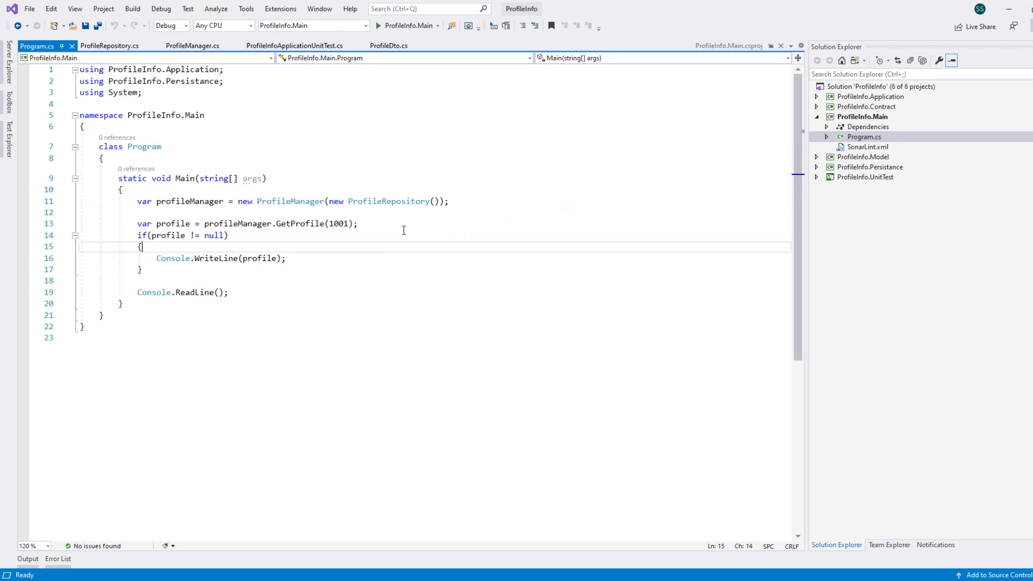
{"action": "left_click", "coordinate": [453, 168]}
{"action": "left_click", "coordinate": [429, 178]}
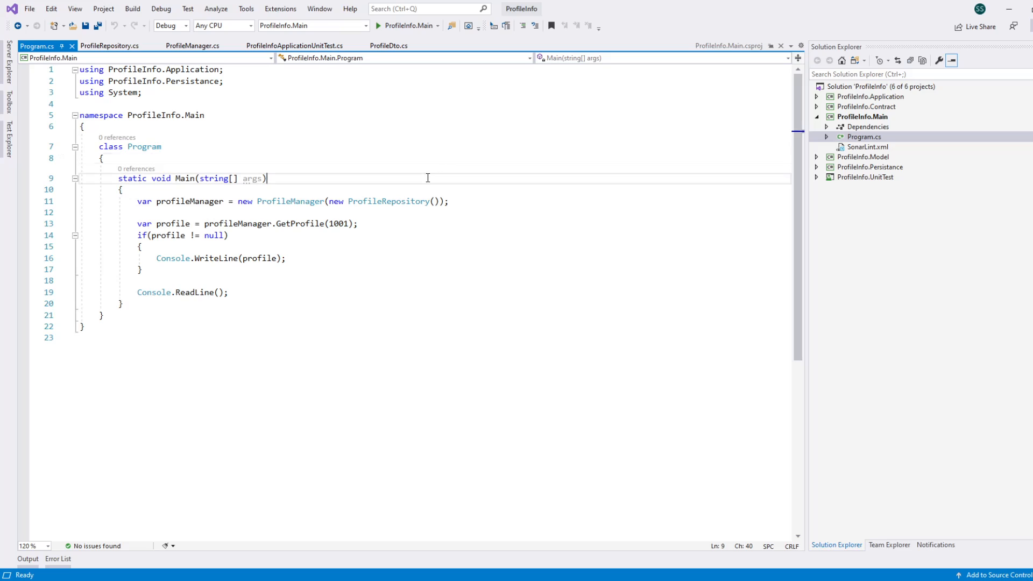
{"action": "left_click", "coordinate": [460, 224]}
{"action": "left_click", "coordinate": [558, 197]}
{"action": "left_click", "coordinate": [537, 180]}
{"action": "left_click", "coordinate": [530, 212]}
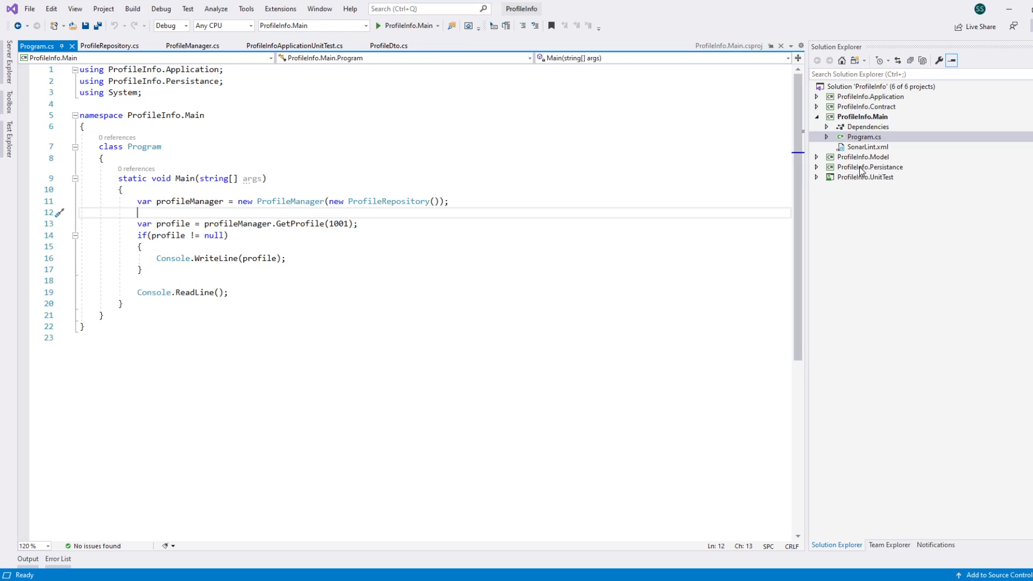
{"action": "left_click", "coordinate": [512, 202]}
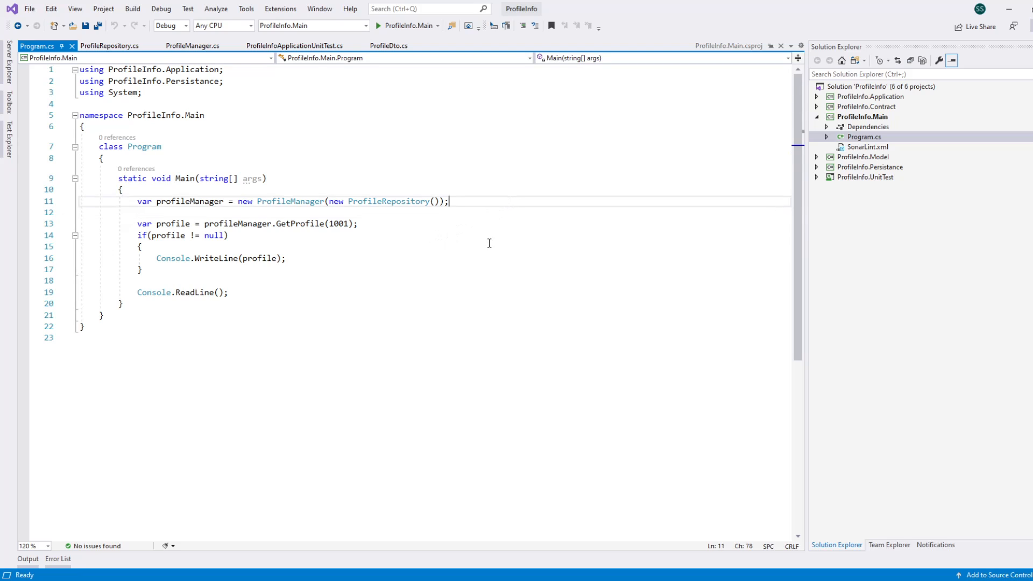
{"action": "left_click", "coordinate": [514, 221]}
{"action": "left_click", "coordinate": [542, 191]}
{"action": "left_click", "coordinate": [517, 205]}
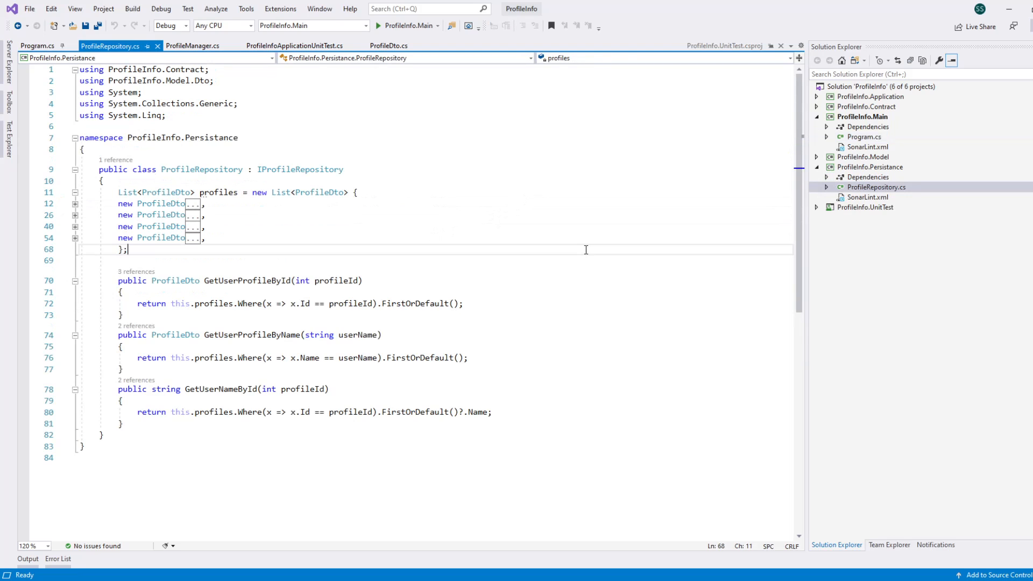
Step: Open ProfileInfoApplicationUnitTest.cs in the ProfileInfo.UnitTest project and examine the active and commented-out test methods
{"action": "left_click", "coordinate": [816, 207]}
{"action": "double_click", "coordinate": [871, 238]}
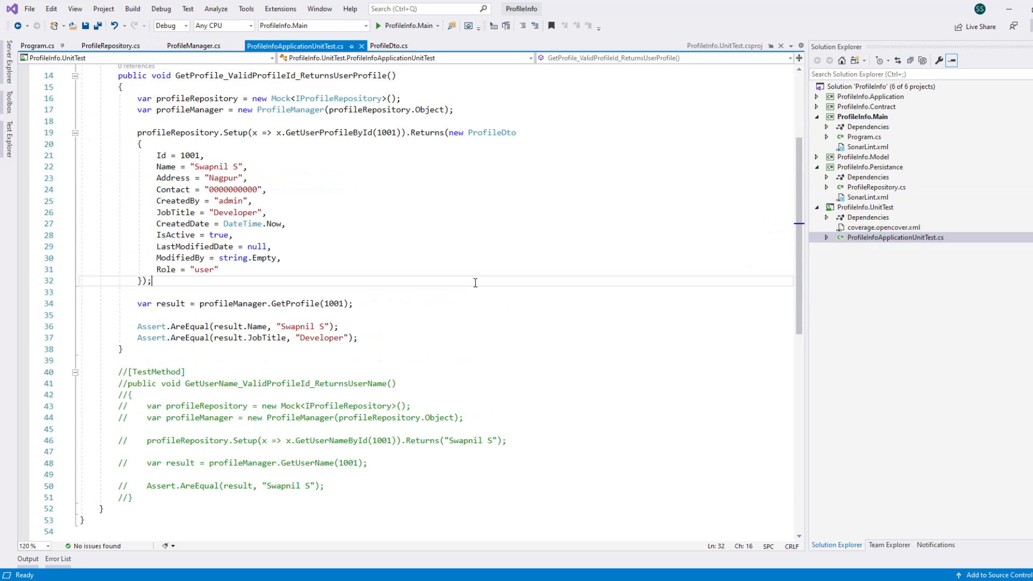
{"action": "scroll", "coordinate": [483, 287], "scroll_direction": "up", "scroll_amount": 3}
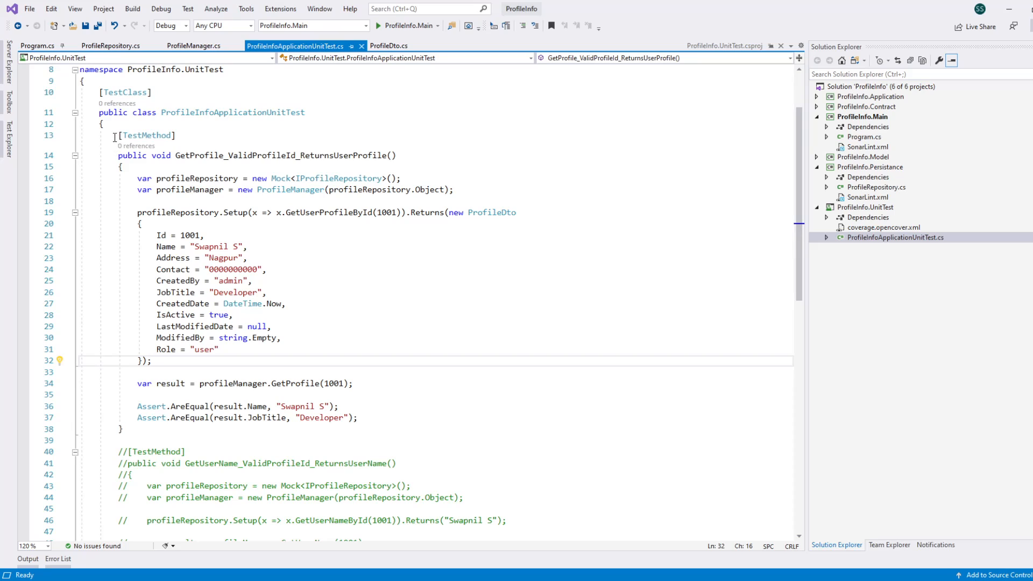
{"action": "left_click", "coordinate": [145, 426]}
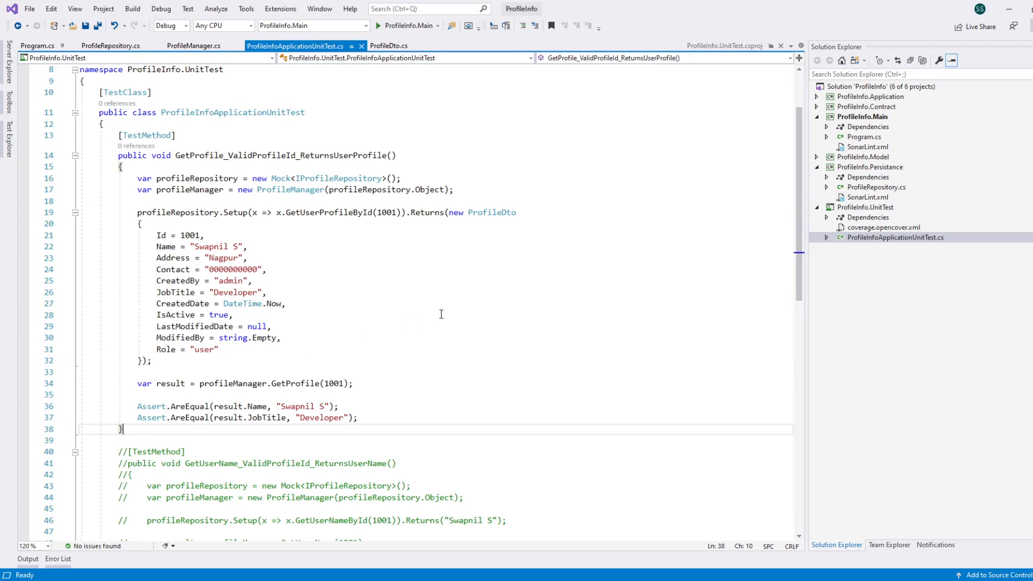
{"action": "scroll", "coordinate": [441, 314], "scroll_direction": "down", "scroll_amount": 2}
{"action": "left_click", "coordinate": [114, 371]}
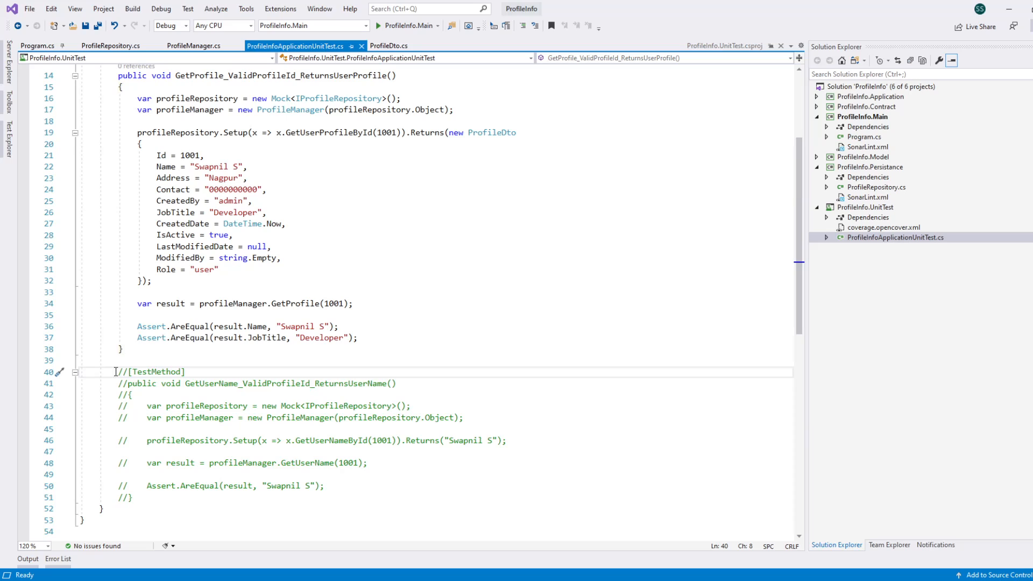
{"action": "left_click", "coordinate": [156, 501]}
{"action": "left_click", "coordinate": [147, 337]}
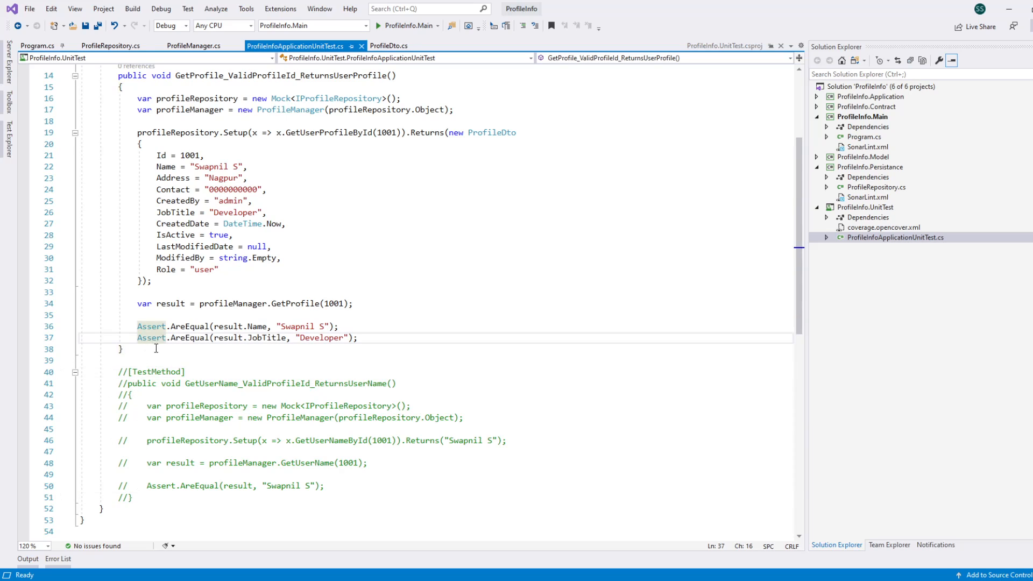
{"action": "left_click", "coordinate": [157, 349]}
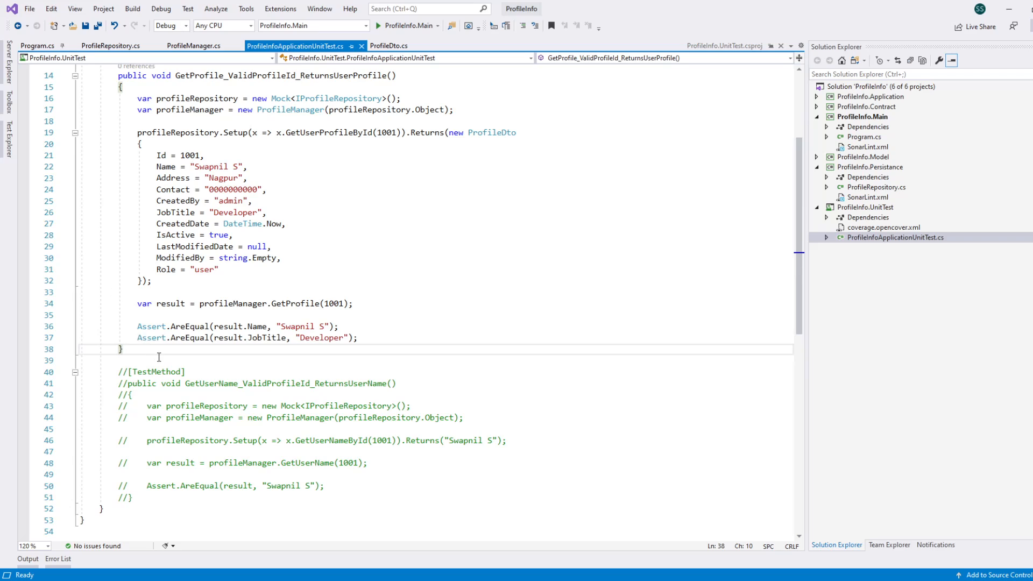
{"action": "left_click", "coordinate": [114, 372]}
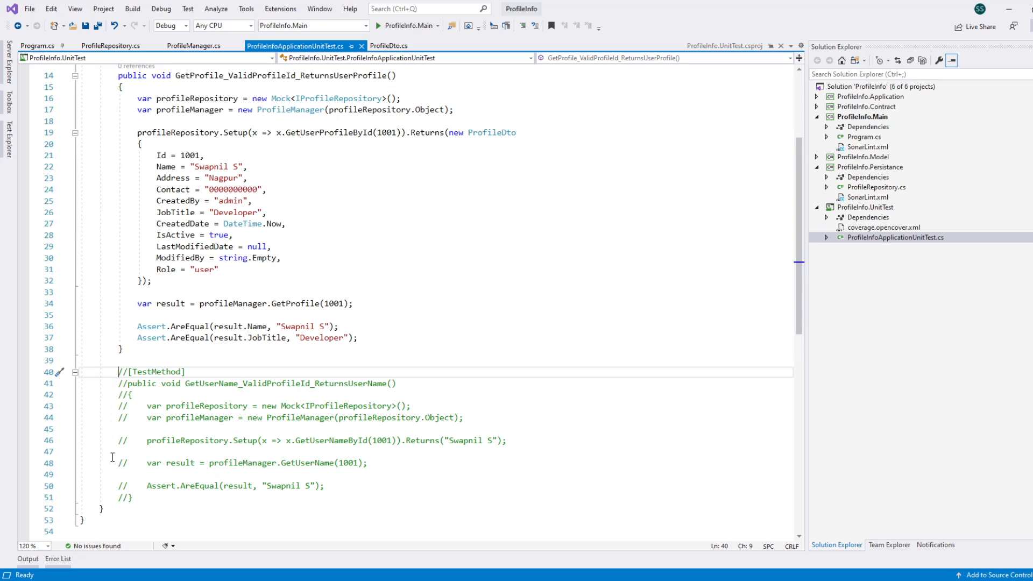
{"action": "left_click", "coordinate": [147, 496]}
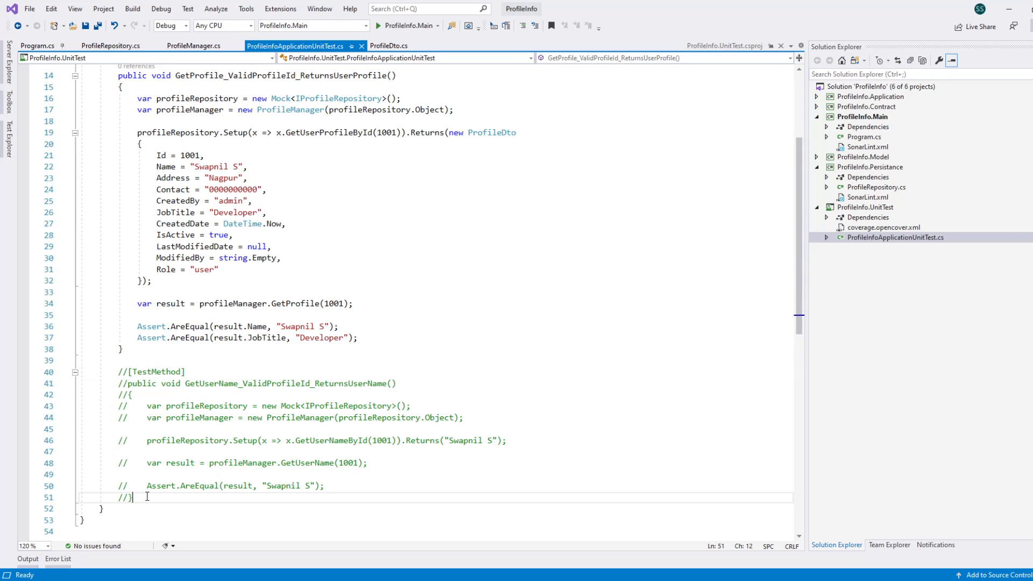
{"action": "left_click", "coordinate": [148, 348]}
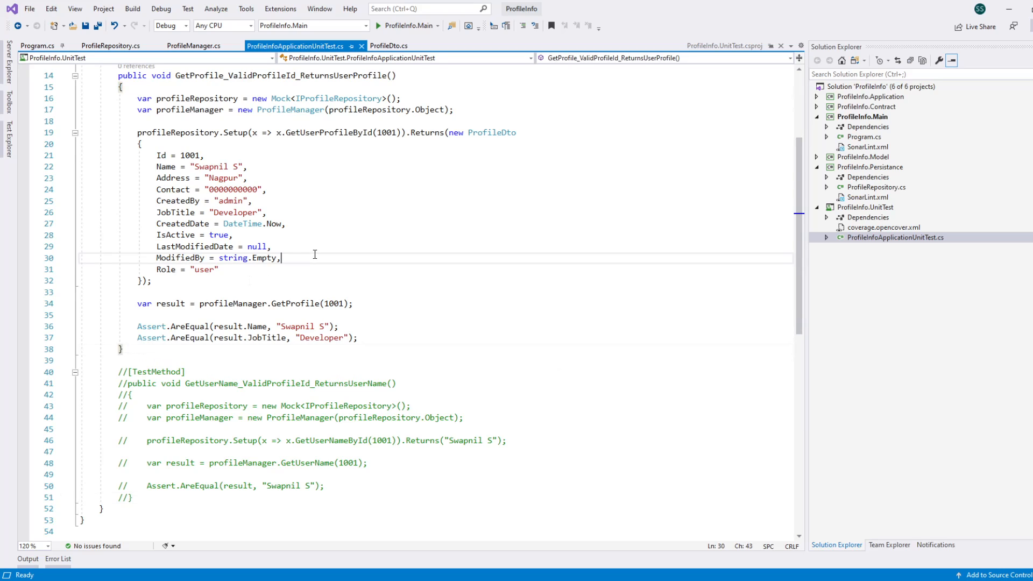
{"action": "scroll", "coordinate": [322, 253], "scroll_direction": "up", "scroll_amount": 5}
{"action": "left_click", "coordinate": [421, 125]}
{"action": "left_click", "coordinate": [430, 116]}
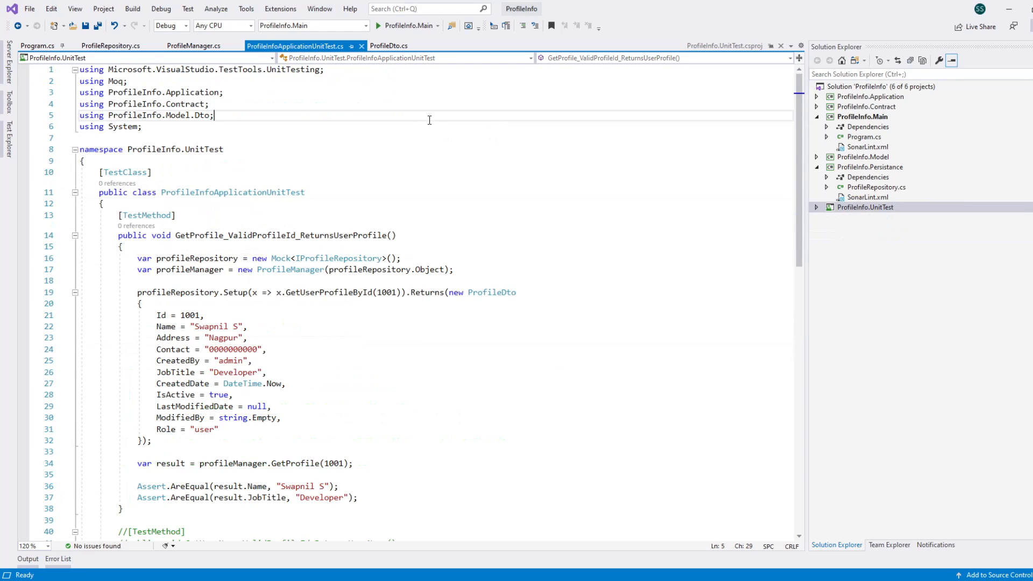
{"action": "left_click", "coordinate": [476, 103]}
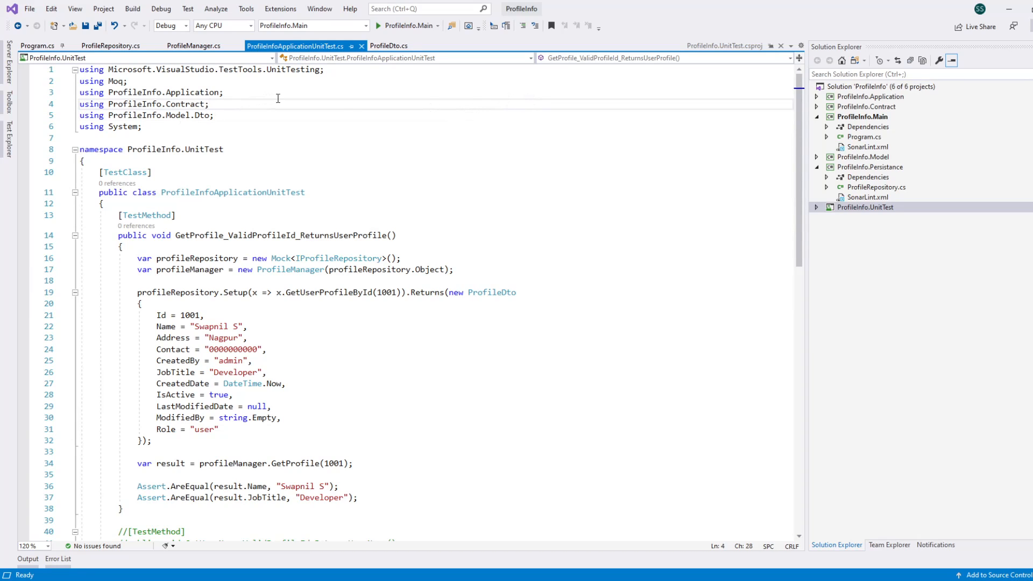
{"action": "left_click", "coordinate": [330, 97]}
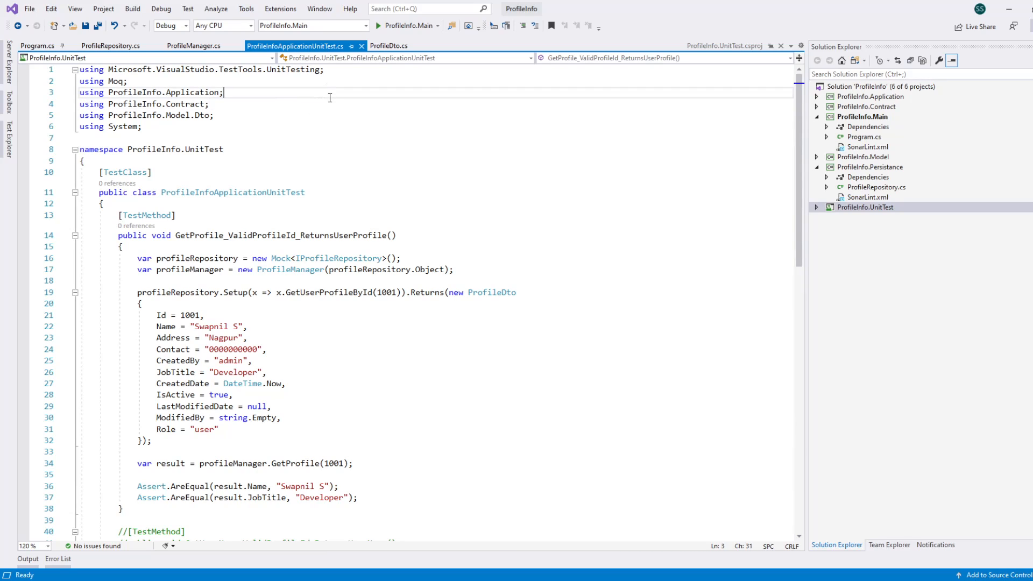
{"action": "left_click", "coordinate": [289, 103]}
{"action": "left_click", "coordinate": [304, 95]}
Step: Open the NuGet package management for the ProfileInfo.UnitTest project
{"action": "left_click", "coordinate": [817, 207]}
{"action": "right_click", "coordinate": [869, 208]}
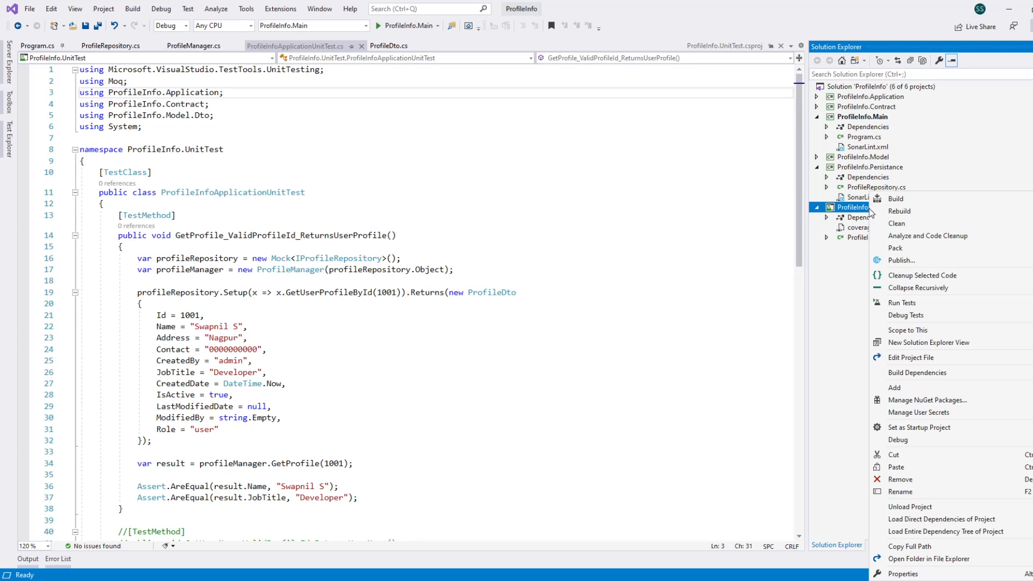
{"action": "left_click", "coordinate": [937, 403]}
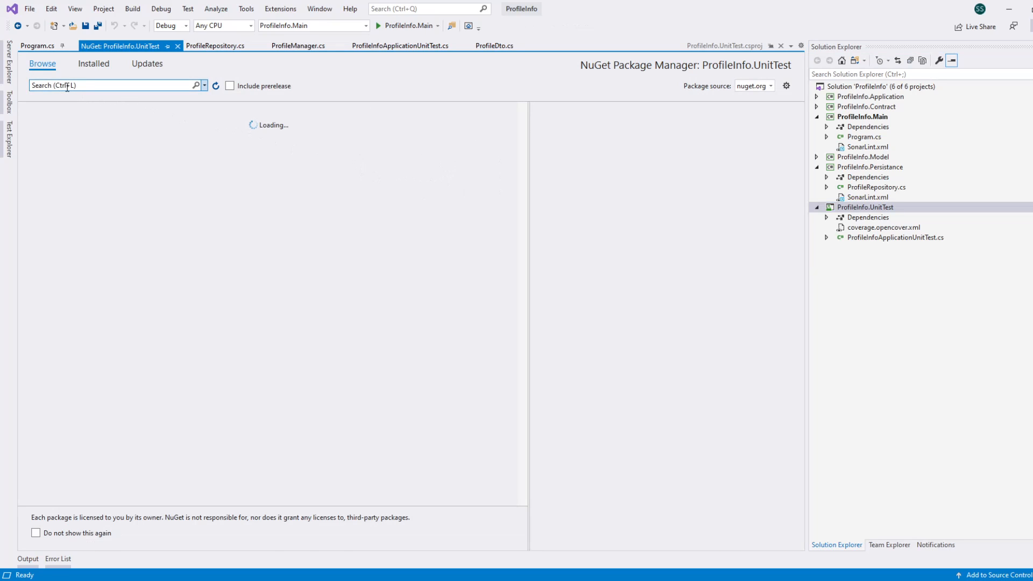
Step: Search NuGet for coverlet, check the coverlet.msbuild package in the ProfileInfo.UnitTest project, and close the package manager
{"action": "left_click", "coordinate": [67, 87]}
{"action": "type", "text": "coverlet"}
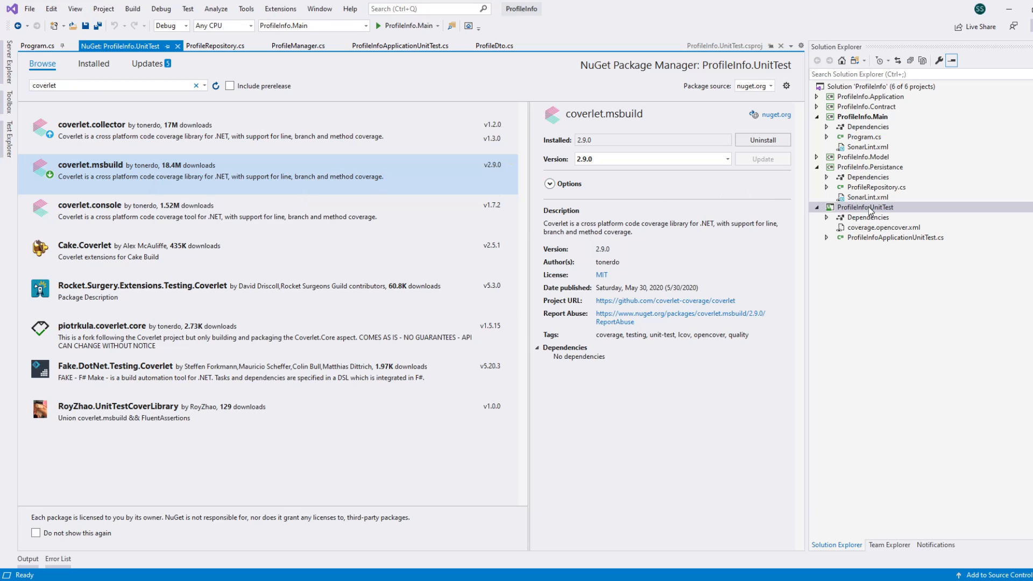
{"action": "middle_click", "coordinate": [126, 43]}
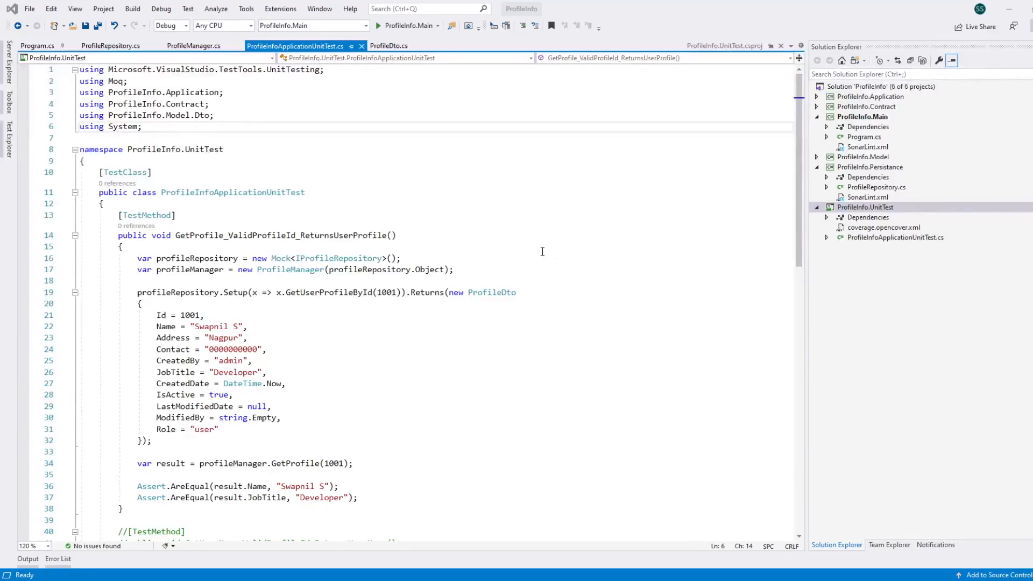
{"action": "left_click", "coordinate": [446, 107]}
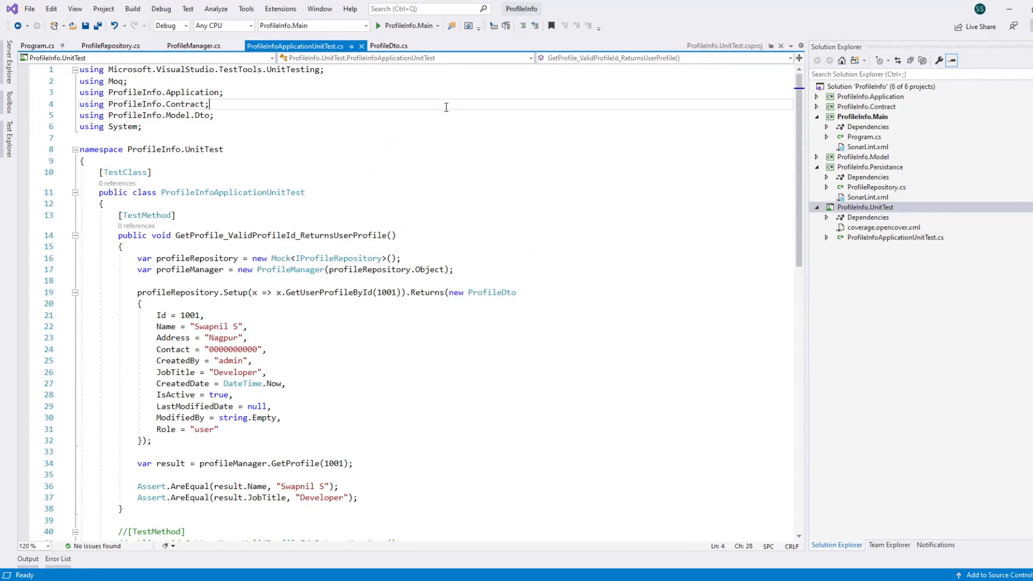
{"action": "left_click", "coordinate": [534, 92]}
{"action": "left_click", "coordinate": [572, 80]}
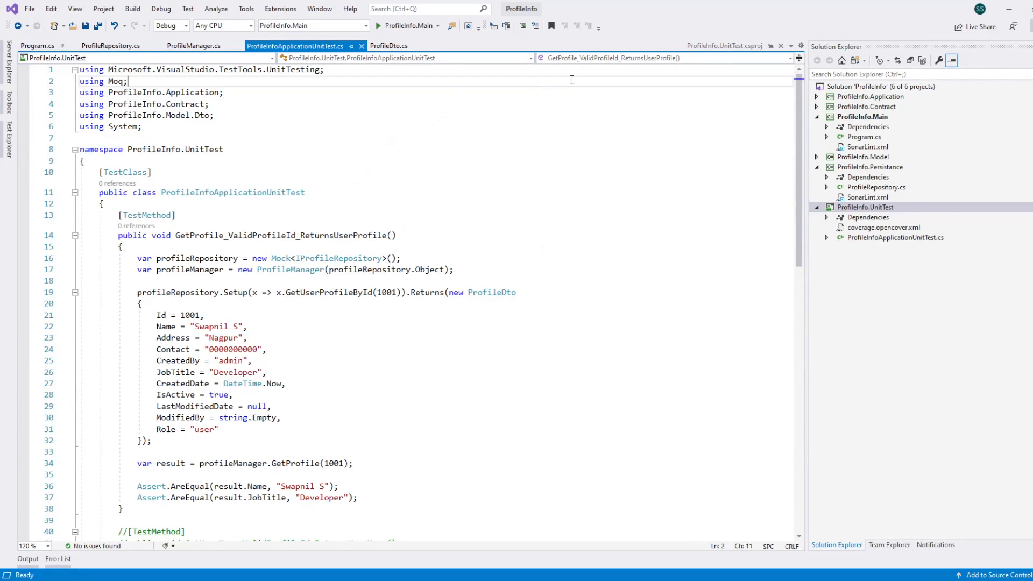
{"action": "left_click", "coordinate": [566, 73]}
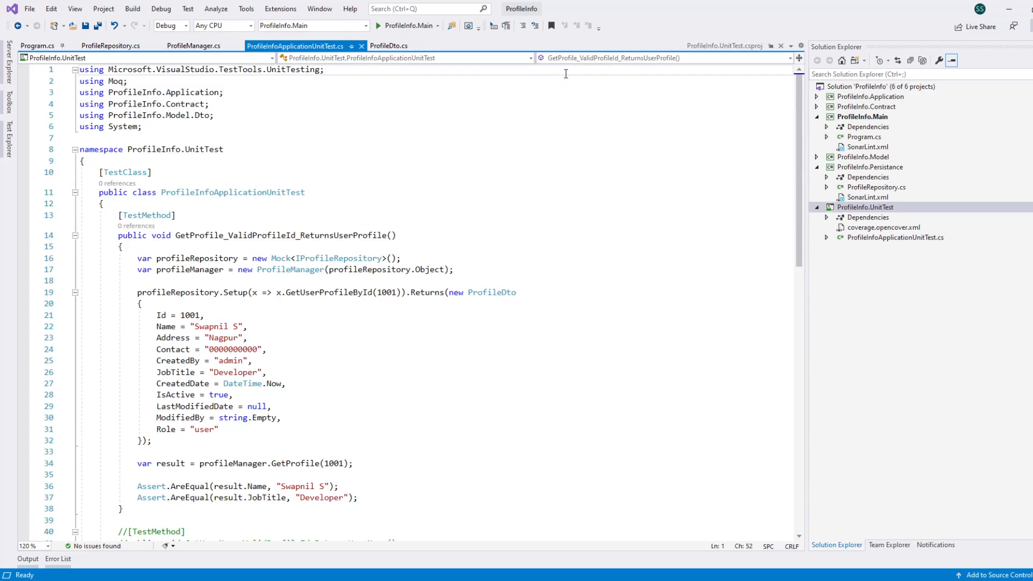
{"action": "left_click", "coordinate": [544, 115]}
Step: Switch to Chrome and show the SonarScanner for MSBuild documentation page
{"action": "mouse_move", "coordinate": [260, 580]}
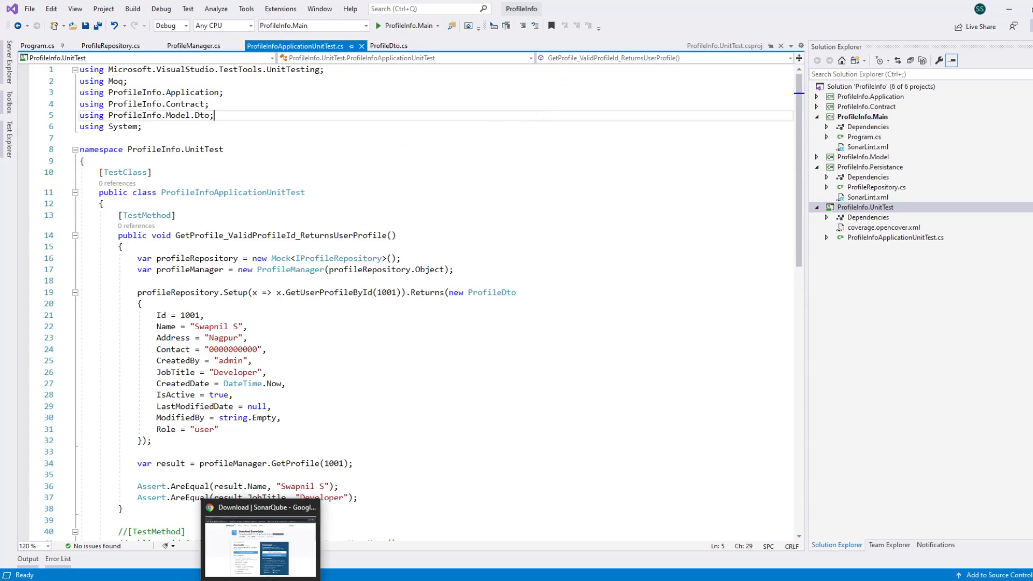
{"action": "left_click", "coordinate": [260, 538]}
{"action": "left_click", "coordinate": [234, 6]}
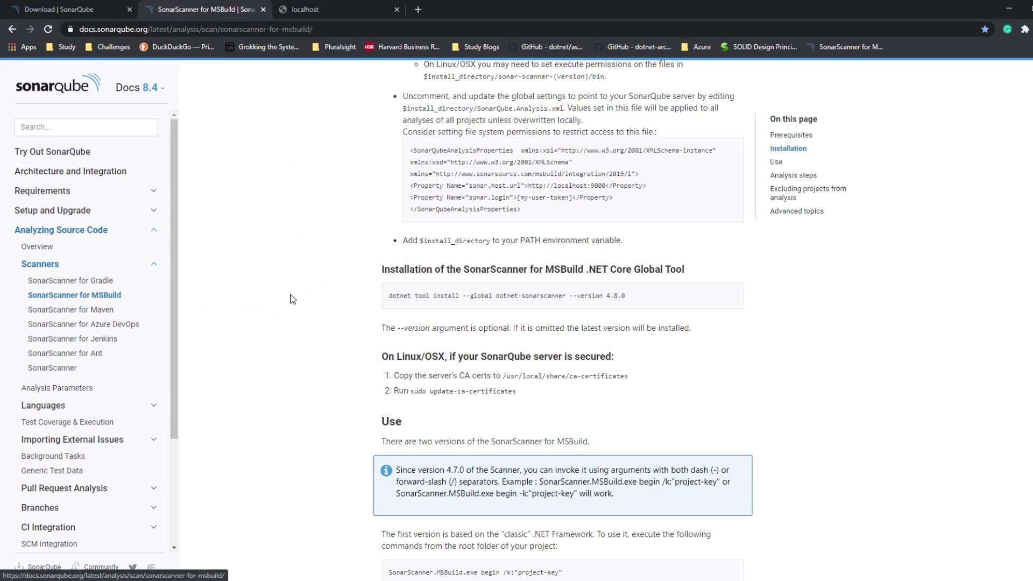
Step: Examine the install command for the dotnet-sonarscanner global tool and its version argument, and return to Visual Studio
{"action": "left_click_drag", "start_coordinate": [388, 296], "coordinate": [656, 305]}
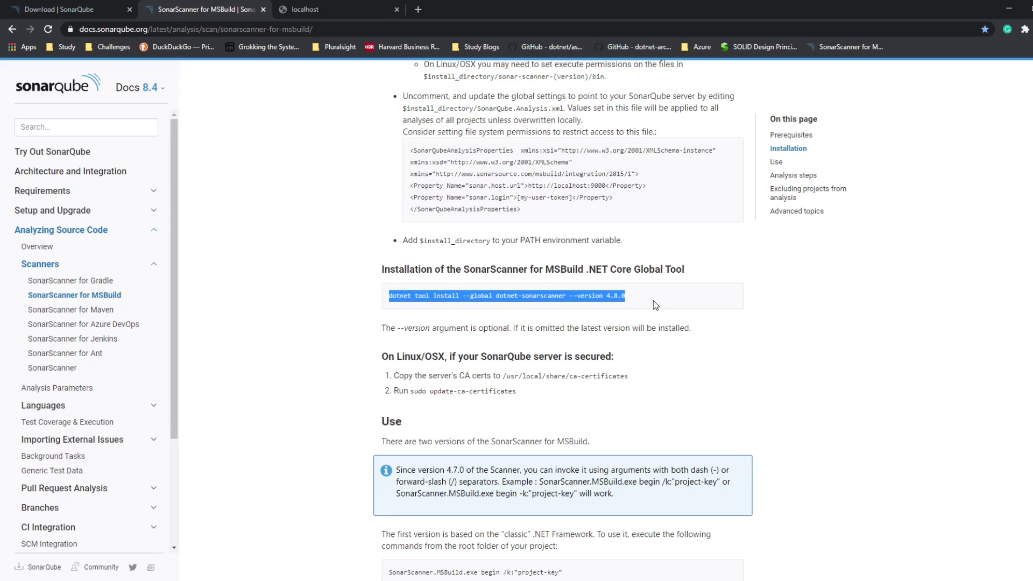
{"action": "left_click", "coordinate": [305, 325]}
{"action": "left_click_drag", "start_coordinate": [620, 298], "coordinate": [382, 299]}
{"action": "left_click", "coordinate": [300, 299]}
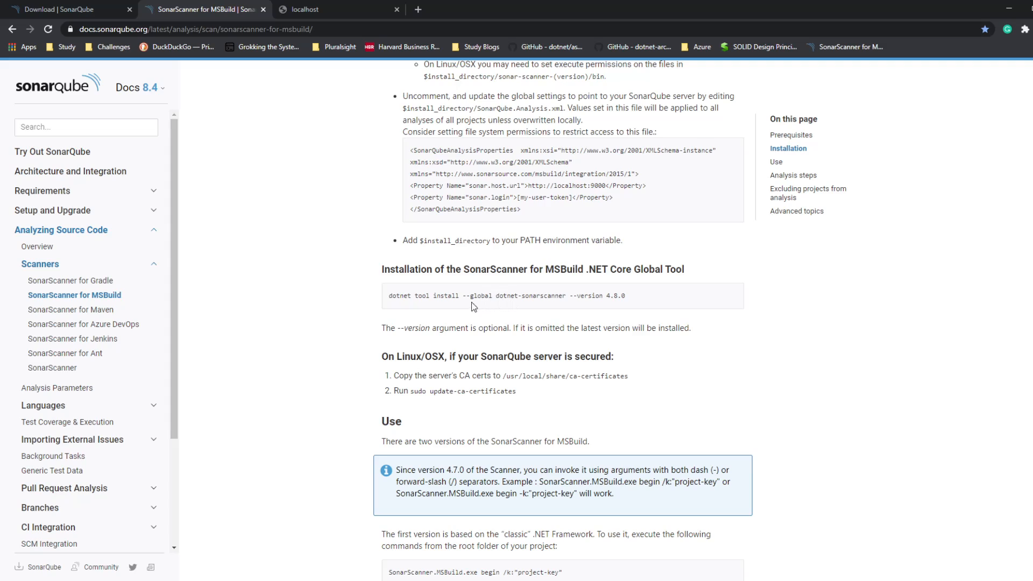
{"action": "left_click_drag", "start_coordinate": [388, 298], "coordinate": [640, 306]}
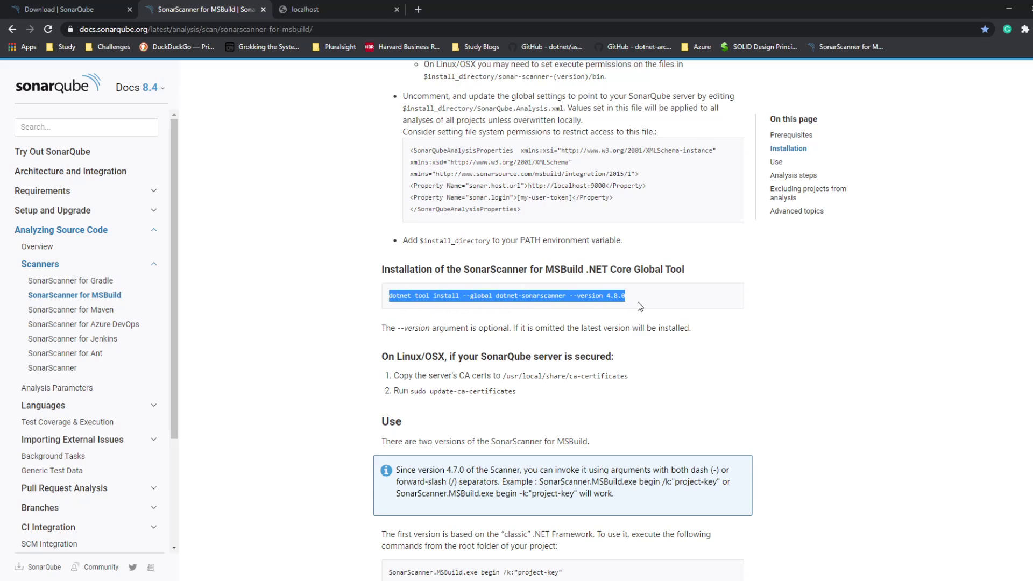
{"action": "left_click", "coordinate": [568, 299]}
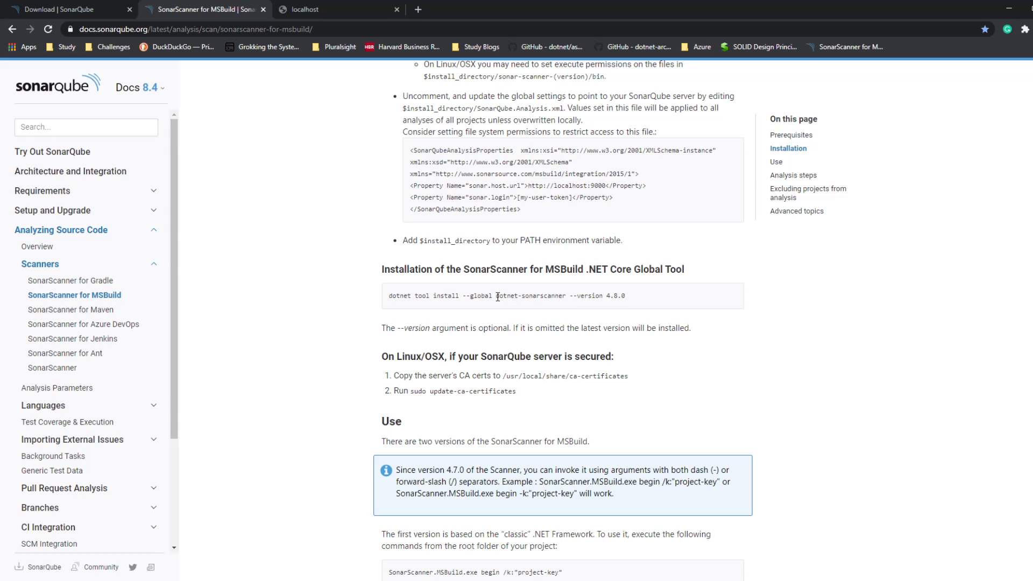
{"action": "left_click_drag", "start_coordinate": [495, 297], "coordinate": [568, 295]}
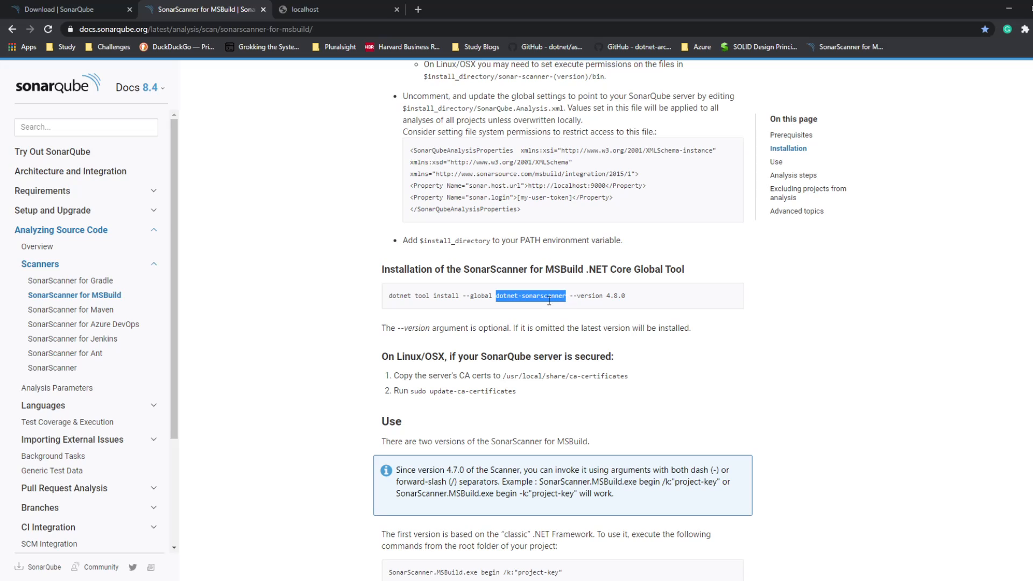
{"action": "left_click", "coordinate": [423, 301]}
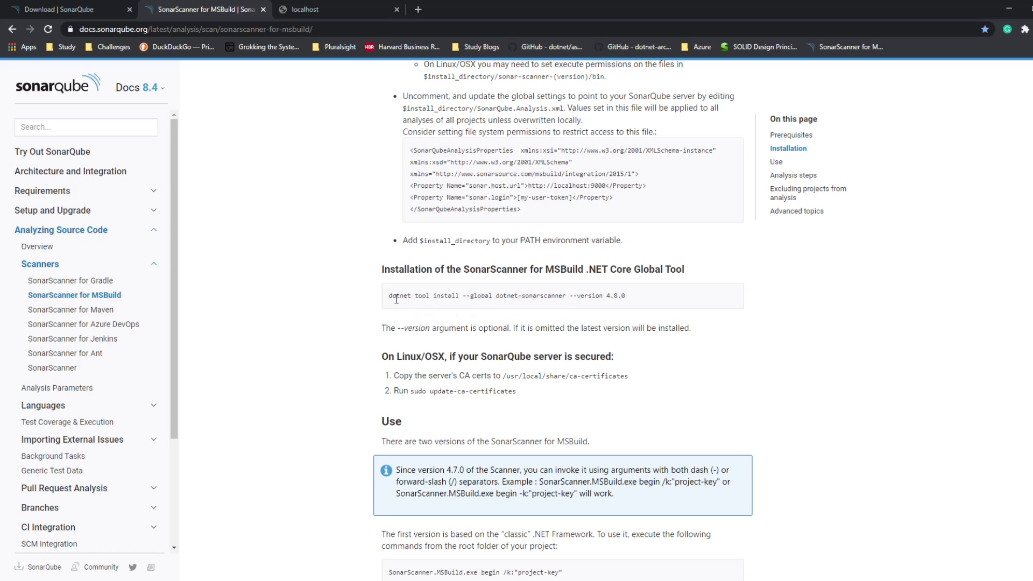
{"action": "left_click_drag", "start_coordinate": [570, 297], "coordinate": [632, 298]}
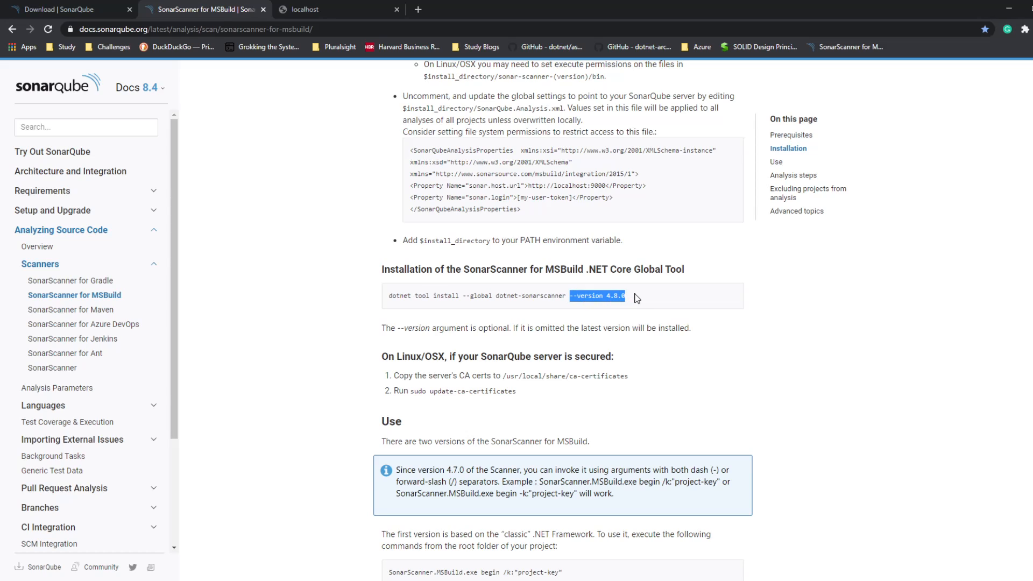
{"action": "left_click", "coordinate": [566, 296]}
{"action": "left_click_drag", "start_coordinate": [566, 296], "coordinate": [341, 297]}
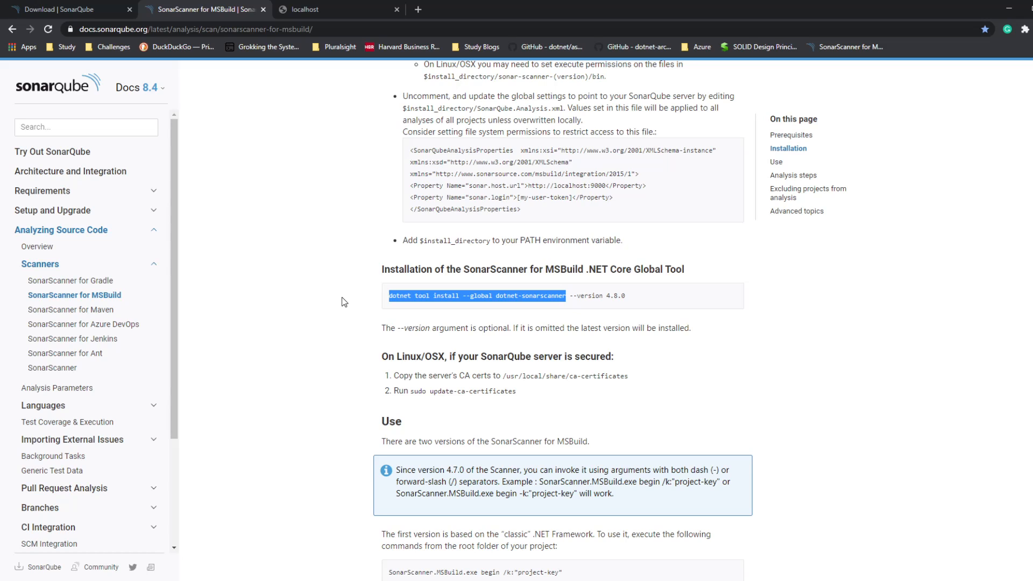
{"action": "key", "text": "alt+Tab"}
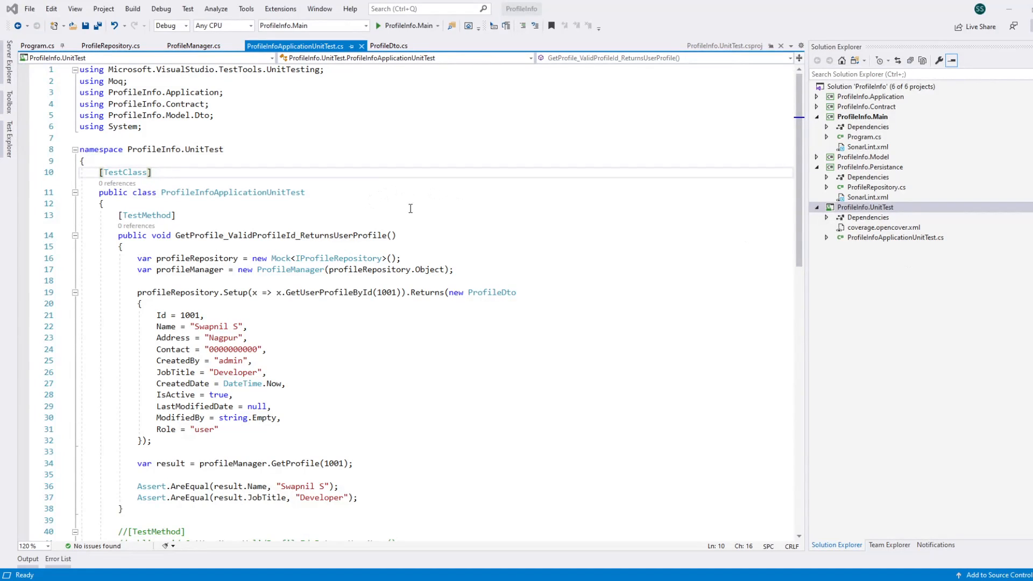
{"action": "left_click", "coordinate": [493, 235]}
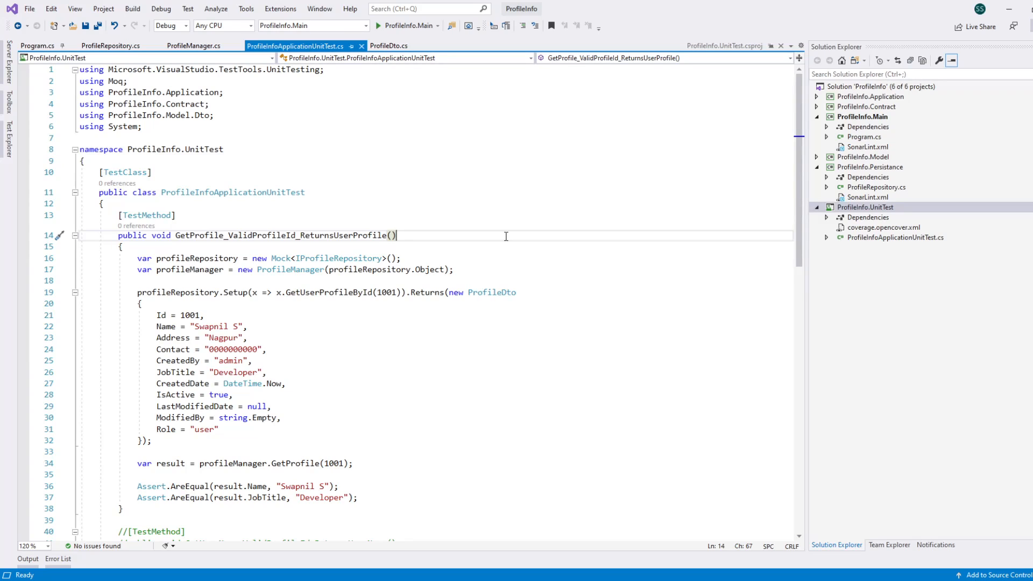
{"action": "left_click", "coordinate": [511, 217]}
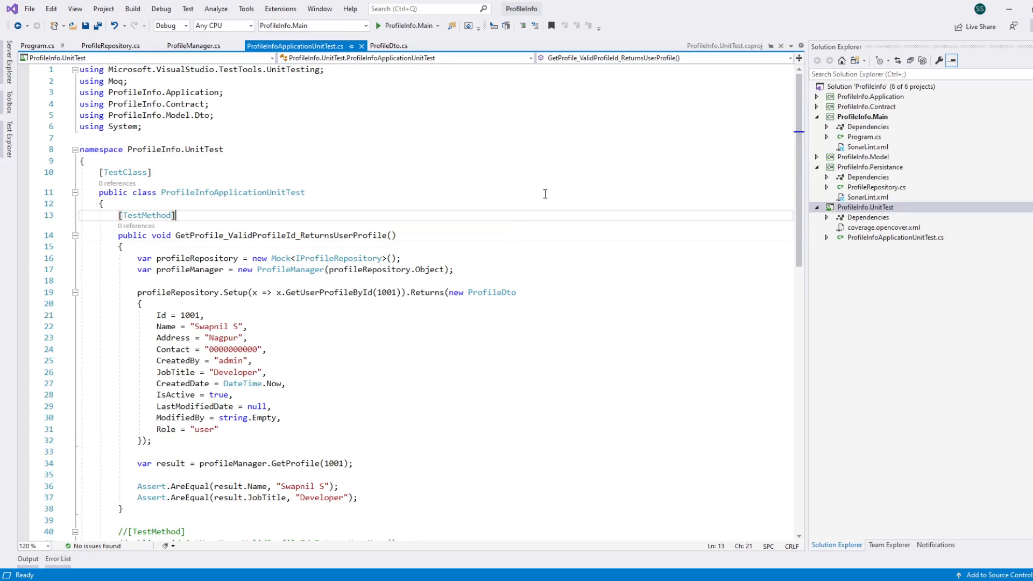
{"action": "left_click", "coordinate": [545, 194]}
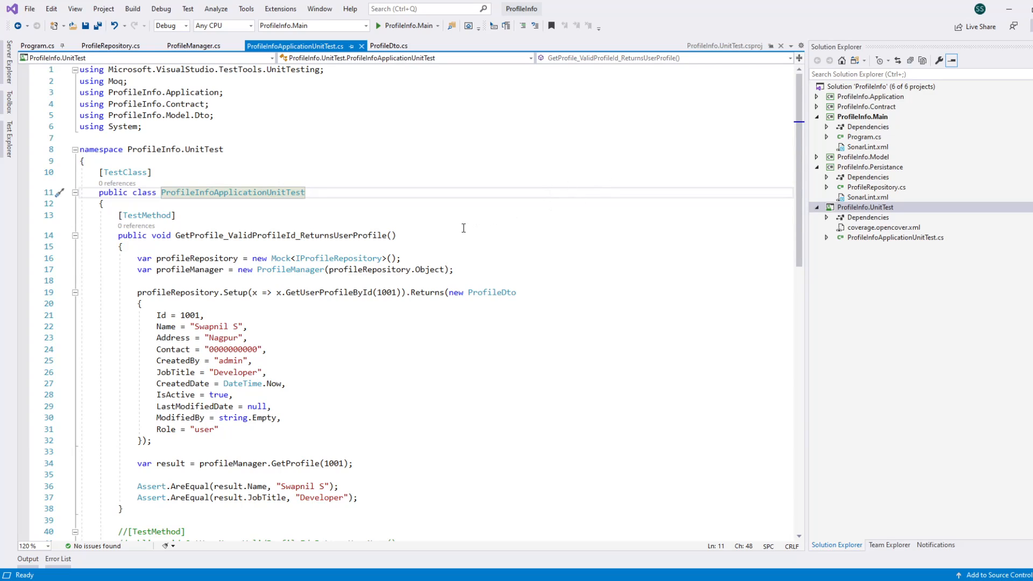
{"action": "left_click", "coordinate": [491, 228]}
{"action": "left_click", "coordinate": [498, 203]}
{"action": "left_click", "coordinate": [499, 190]}
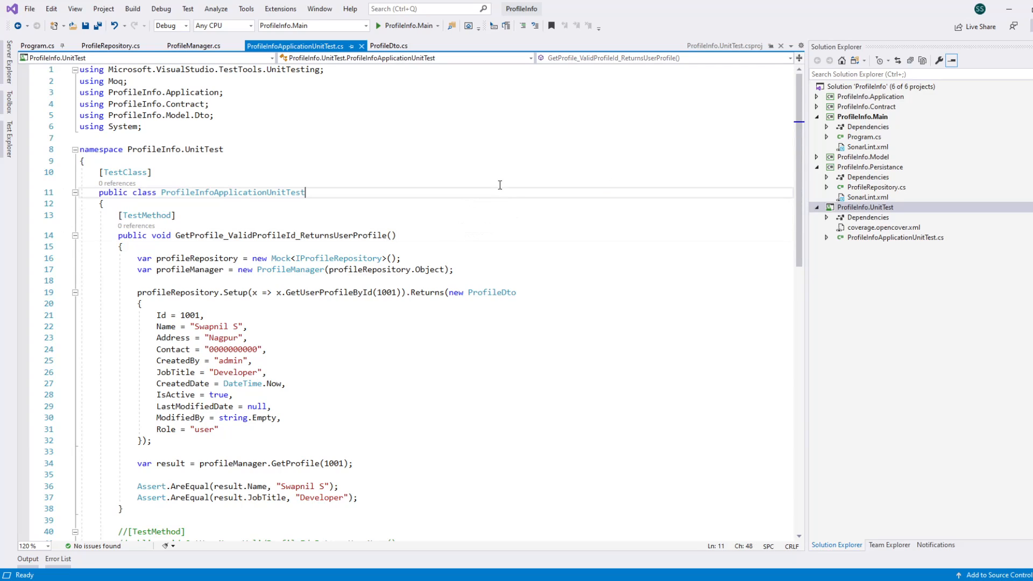
{"action": "left_click", "coordinate": [486, 172]}
{"action": "left_click", "coordinate": [452, 191]}
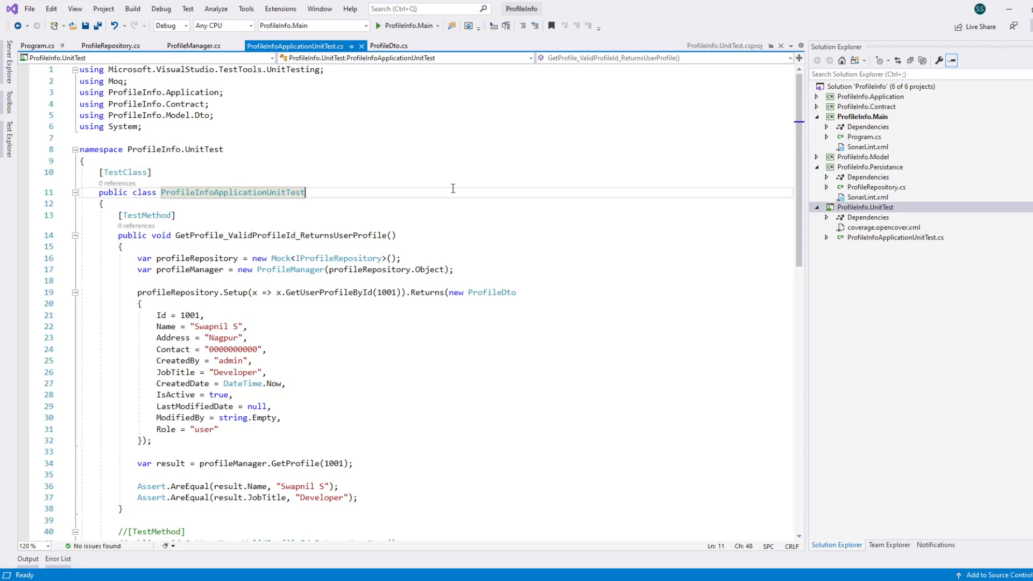
{"action": "left_click", "coordinate": [436, 216]}
{"action": "left_click", "coordinate": [455, 231]}
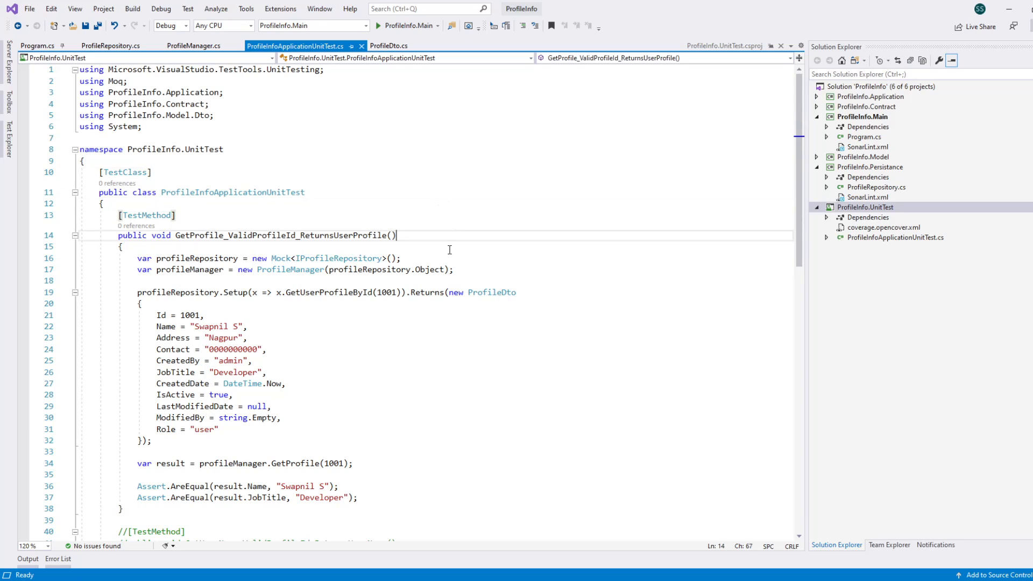
{"action": "left_click", "coordinate": [445, 257]}
{"action": "left_click", "coordinate": [468, 272]}
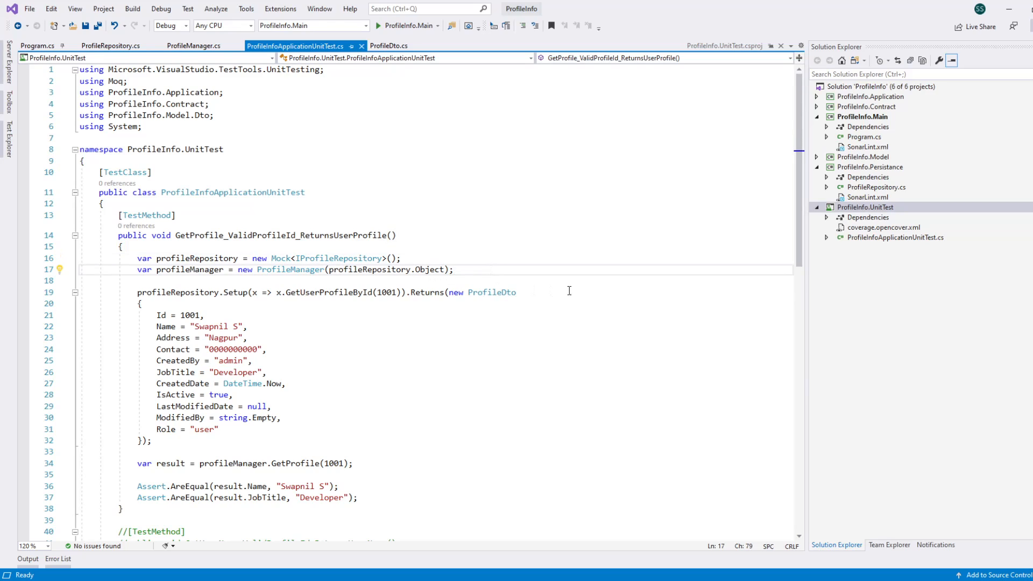
{"action": "left_click", "coordinate": [538, 292]}
{"action": "left_click", "coordinate": [138, 304]}
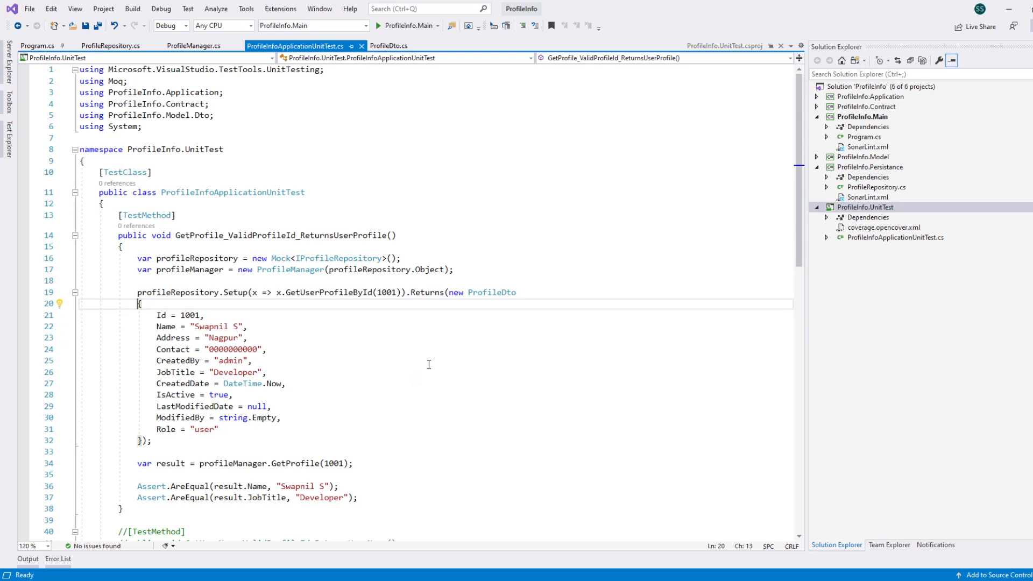
{"action": "left_click", "coordinate": [184, 448]}
{"action": "left_click", "coordinate": [188, 440]}
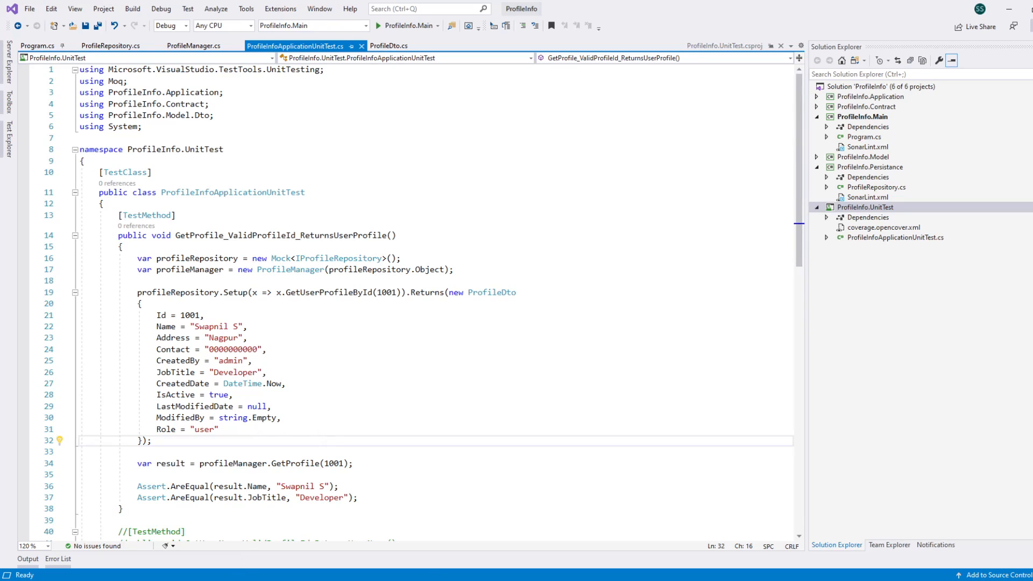
Step: Switch to the sonarqube-8.4.2.36762 folder in File Explorer, maximize the window and open the bin\windows-x86-64 subfolder
{"action": "left_click", "coordinate": [315, 580]}
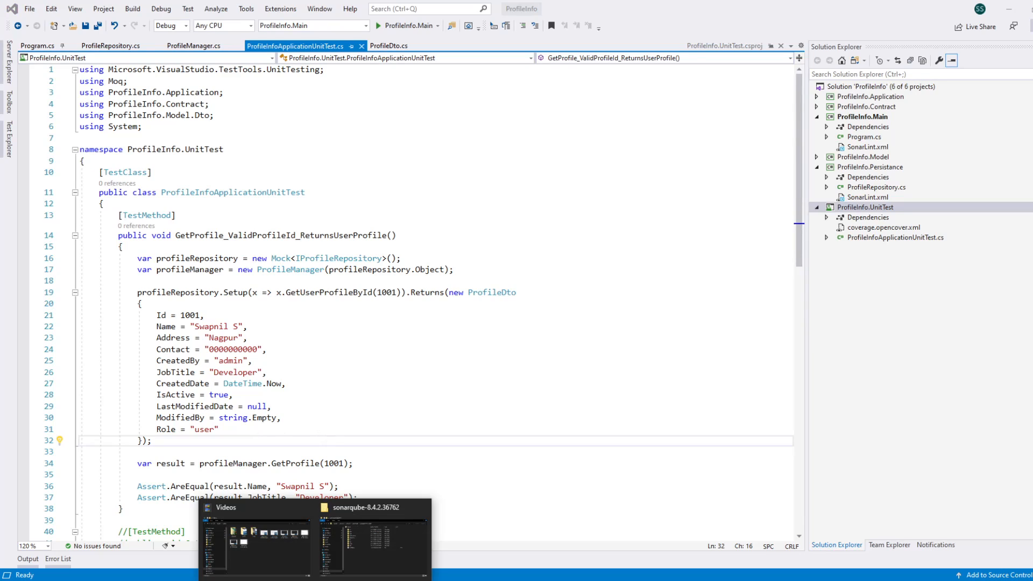
{"action": "left_click", "coordinate": [362, 559]}
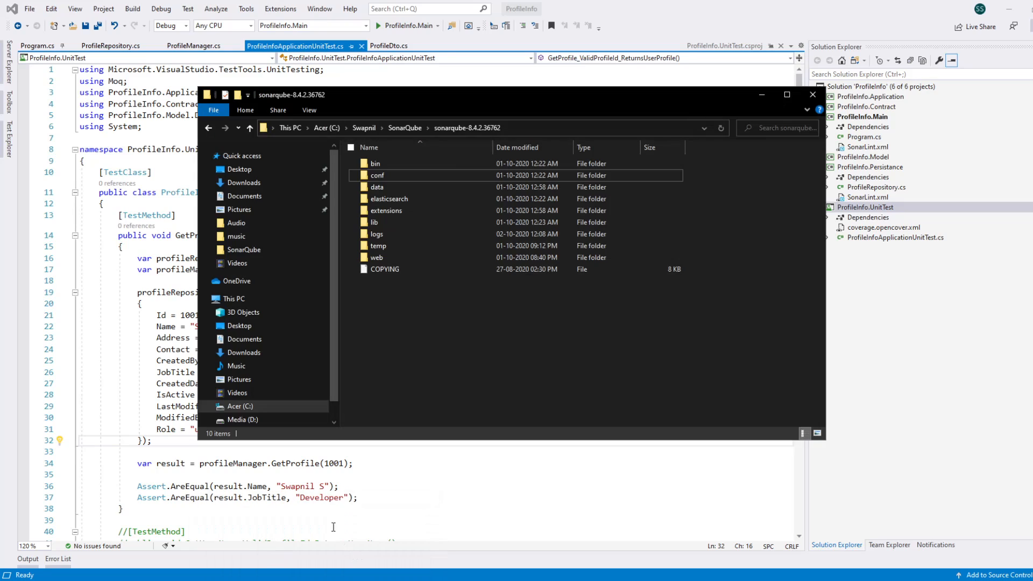
{"action": "left_click", "coordinate": [787, 94]}
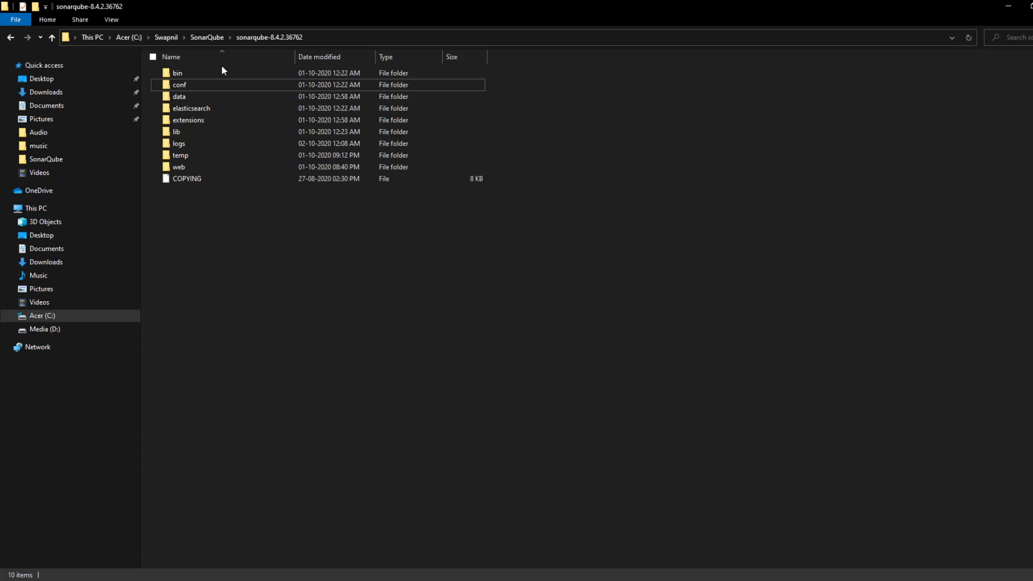
{"action": "left_click", "coordinate": [216, 74]}
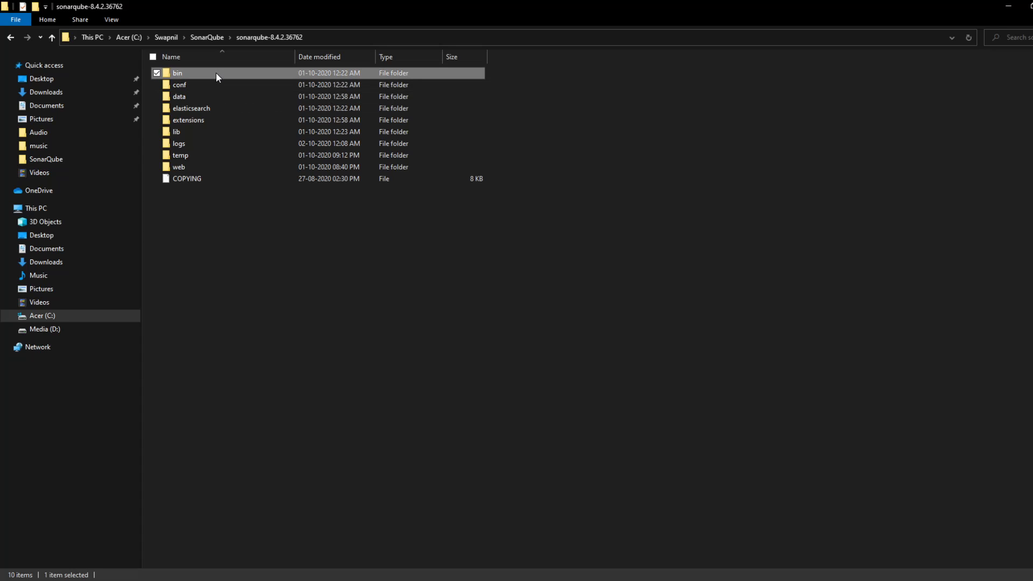
{"action": "double_click", "coordinate": [216, 73]}
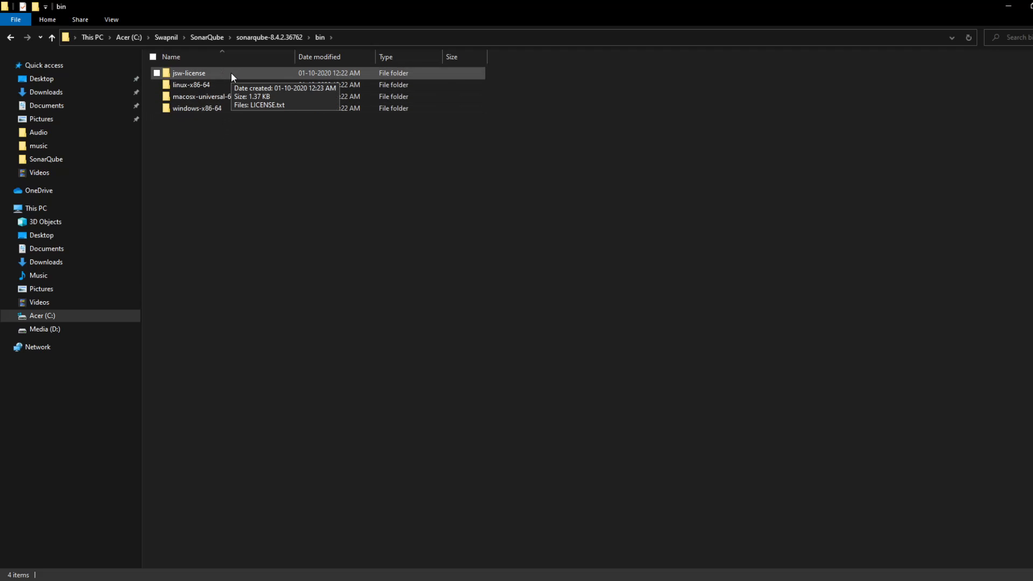
{"action": "double_click", "coordinate": [222, 108]}
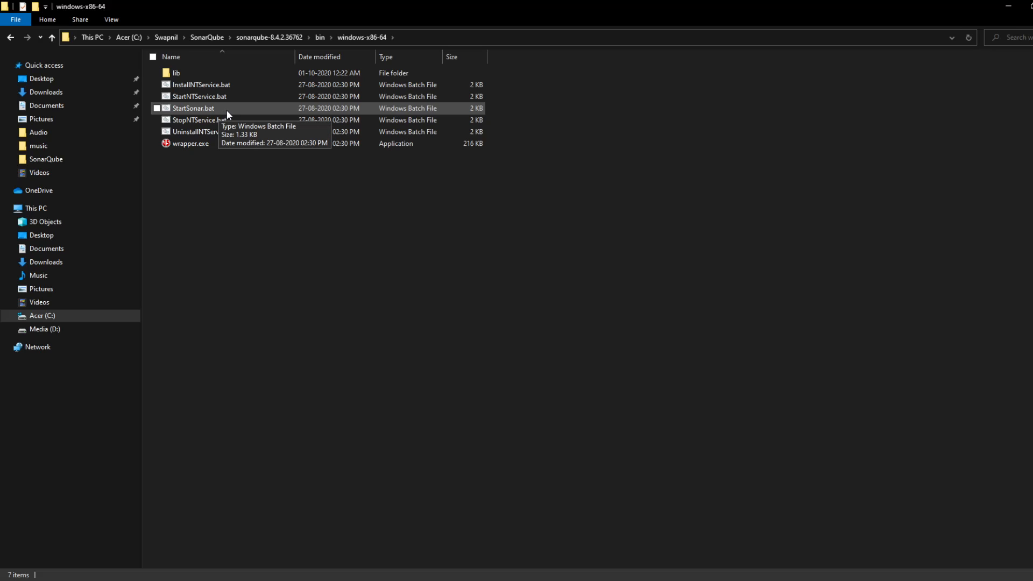
Step: Locate StartSonar.bat in the windows-x86-64 folder and return to the sonarqube-8.4.2.36762 folder
{"action": "left_click", "coordinate": [231, 109]}
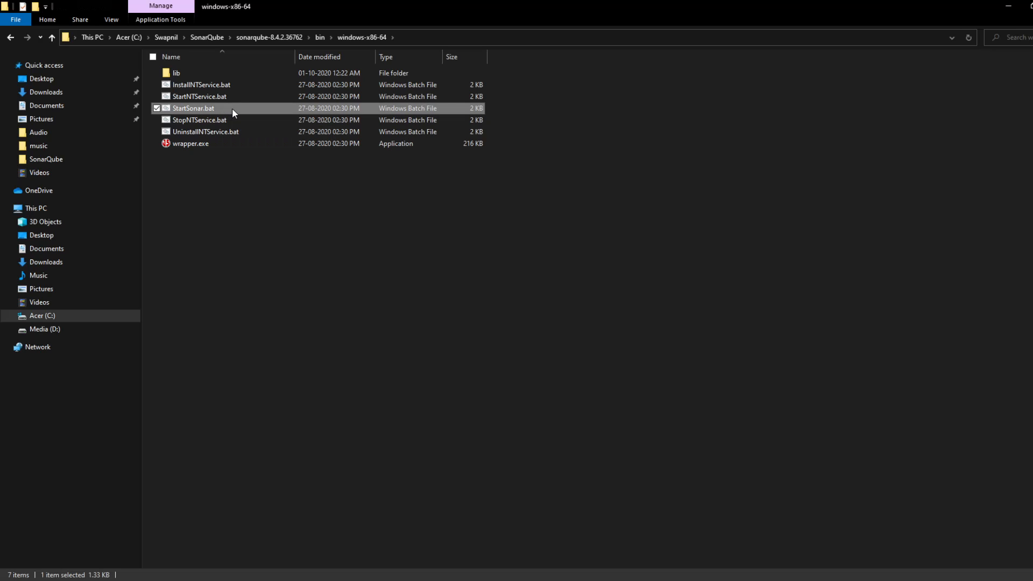
{"action": "left_click", "coordinate": [270, 227]}
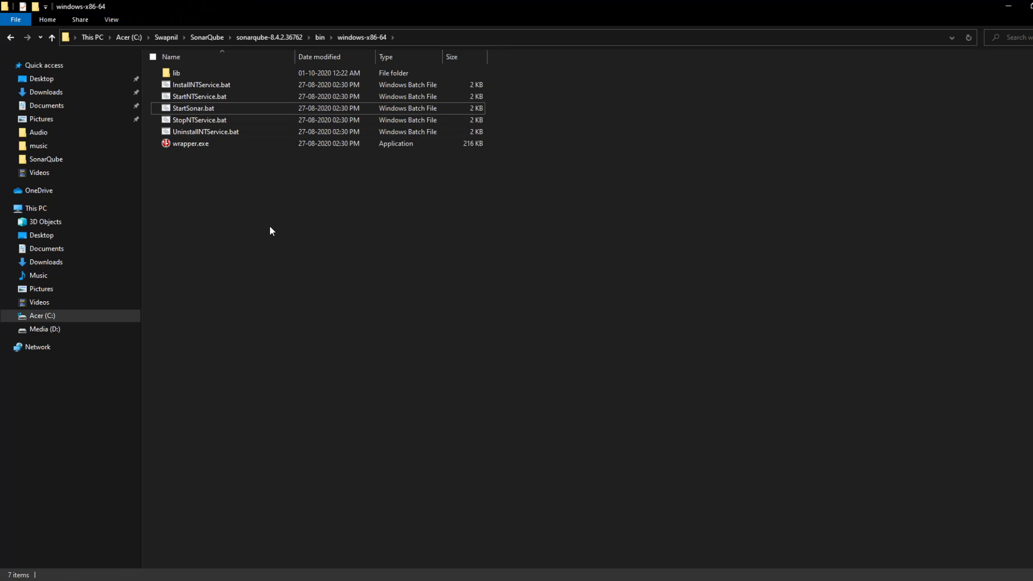
{"action": "left_click", "coordinate": [273, 38]}
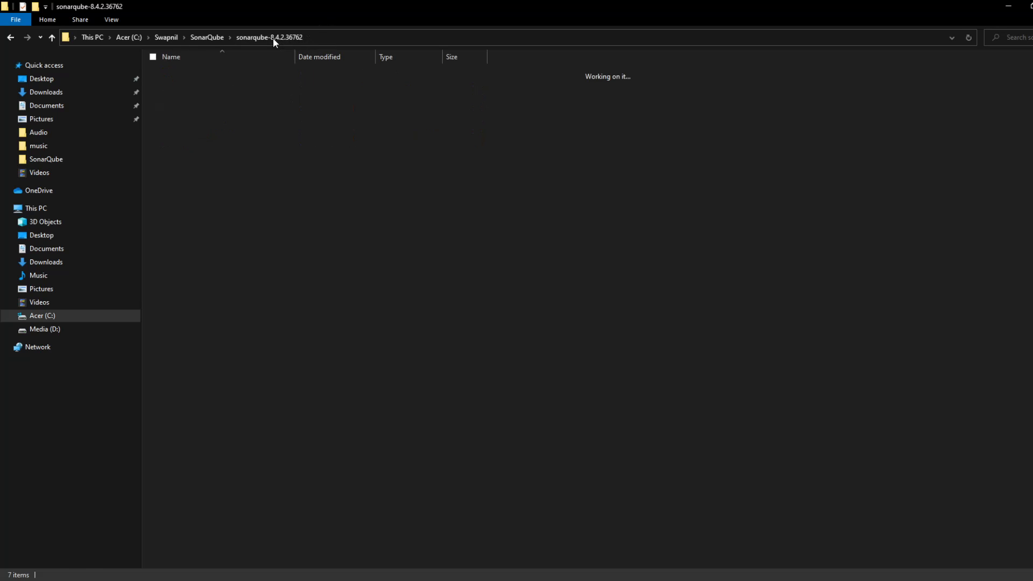
Step: Open wrapper.conf from the SonarQube conf folder with Notepad, always using that app for .conf files
{"action": "left_click", "coordinate": [250, 275]}
{"action": "double_click", "coordinate": [192, 85]}
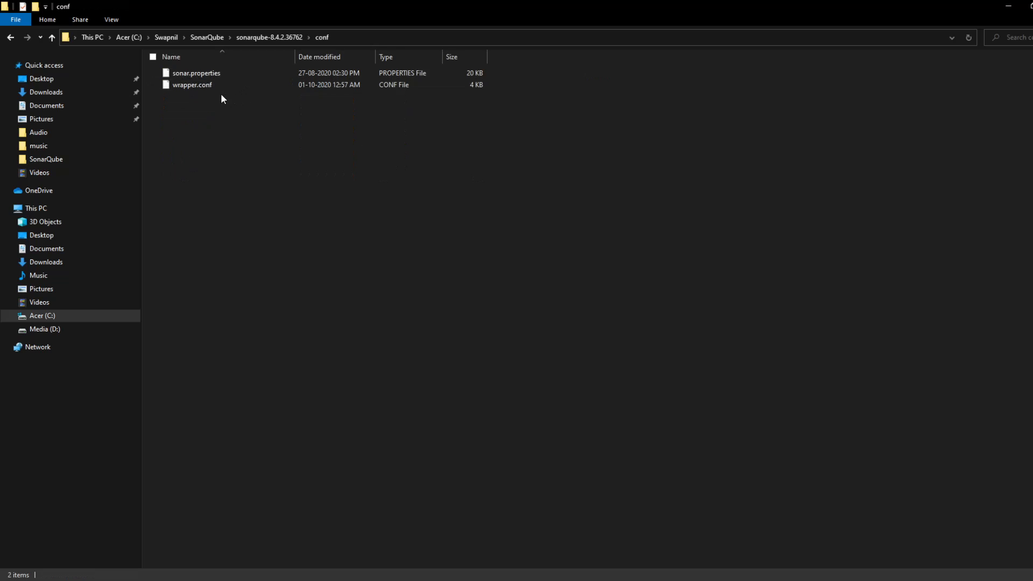
{"action": "left_click", "coordinate": [204, 90]}
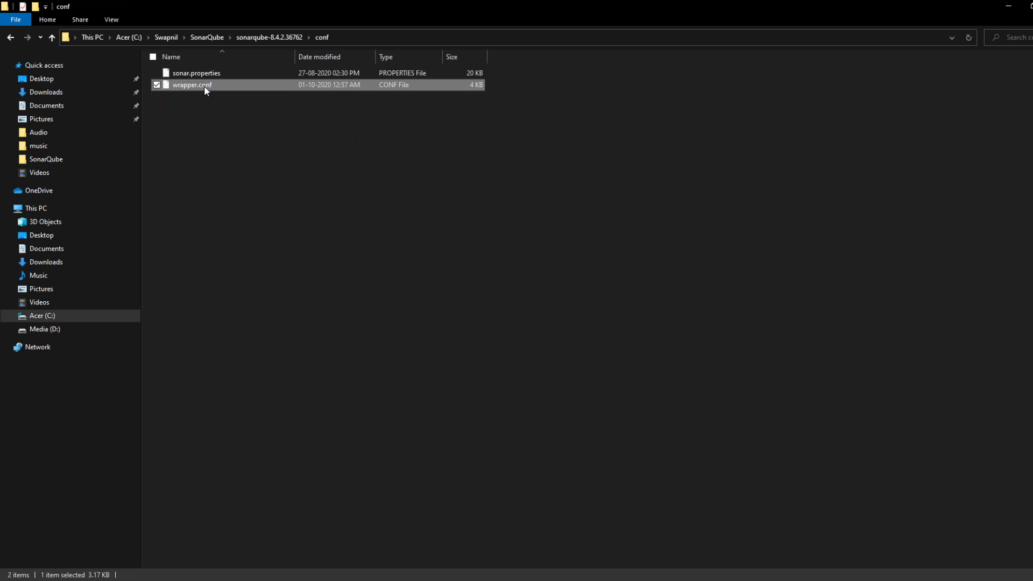
{"action": "right_click", "coordinate": [204, 86]}
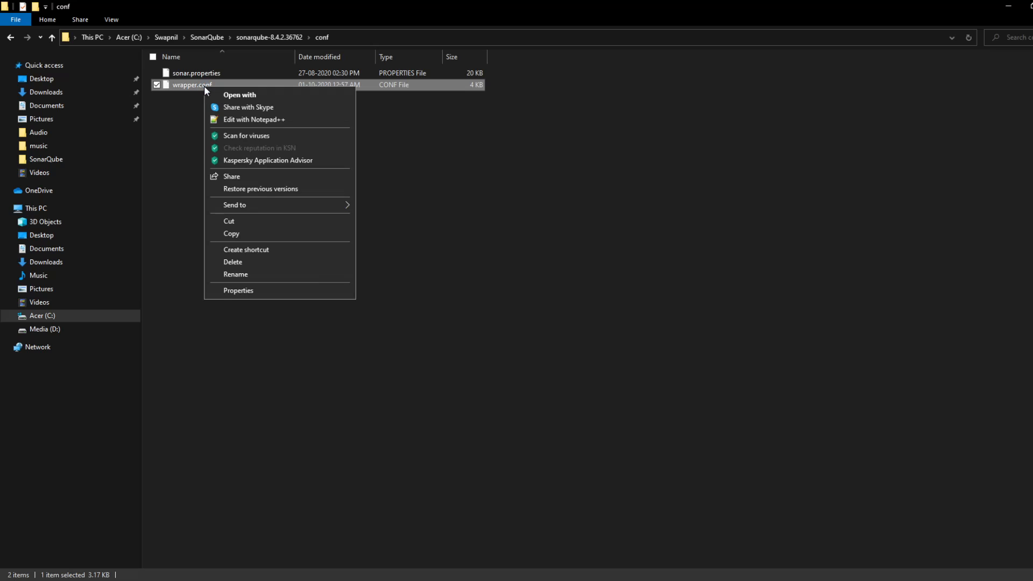
{"action": "left_click", "coordinate": [250, 93]}
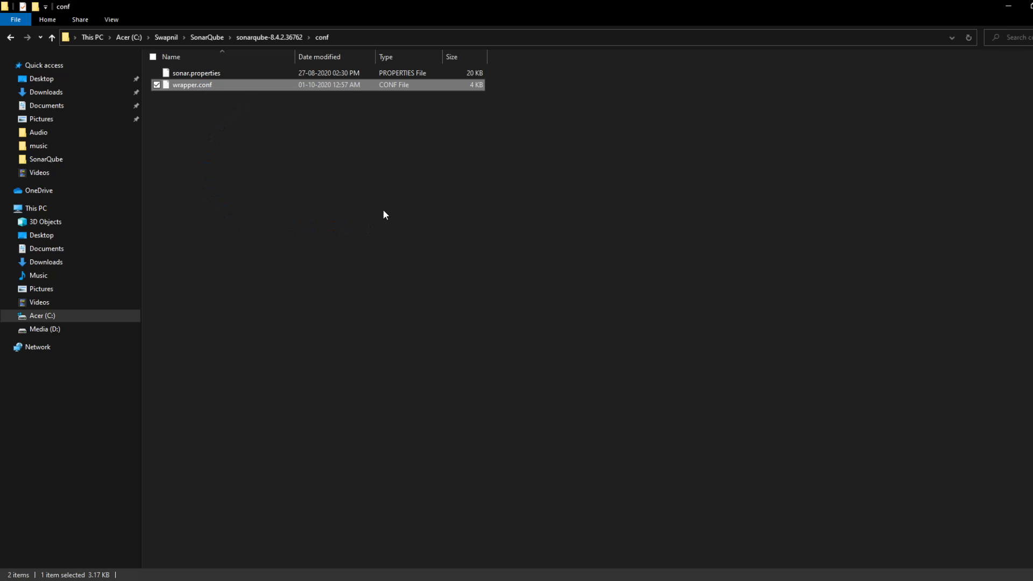
{"action": "left_click", "coordinate": [480, 223]}
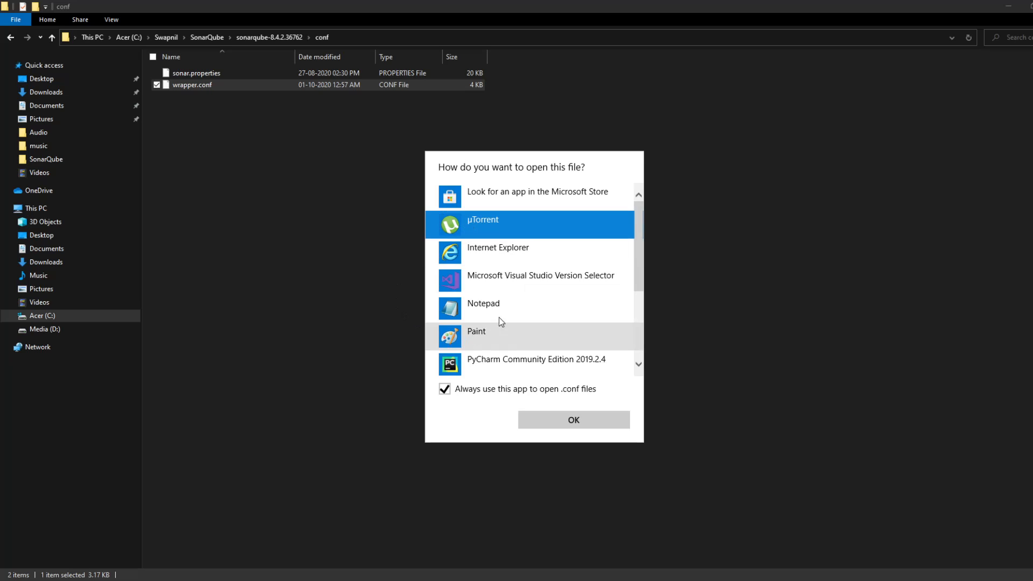
{"action": "left_click", "coordinate": [484, 306]}
{"action": "left_click", "coordinate": [556, 419]}
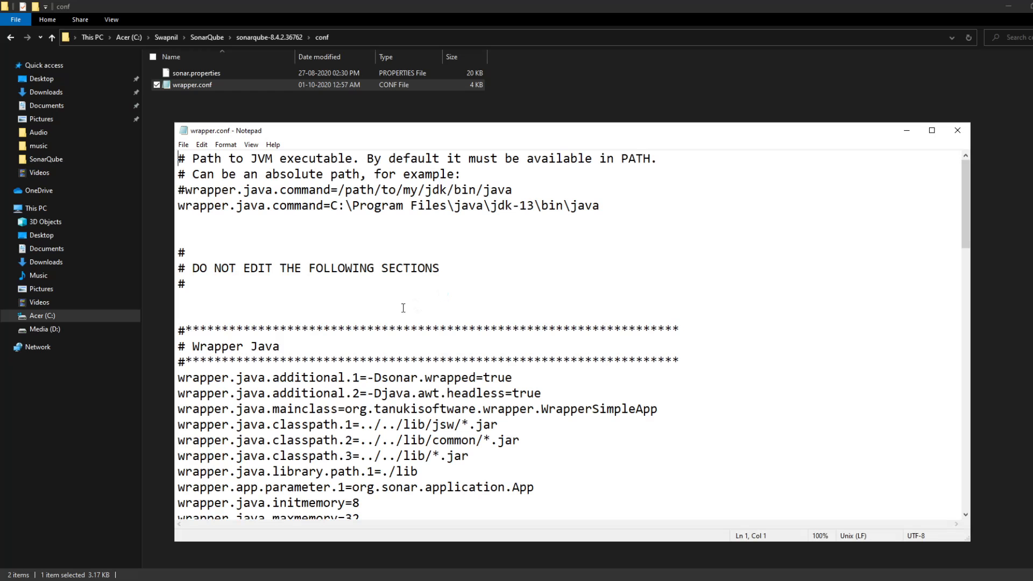
Step: Examine the Java executable path on the wrapper.java.command line of wrapper.conf, and close the file
{"action": "left_click", "coordinate": [477, 266]}
{"action": "left_click_drag", "start_coordinate": [605, 206], "coordinate": [178, 206]}
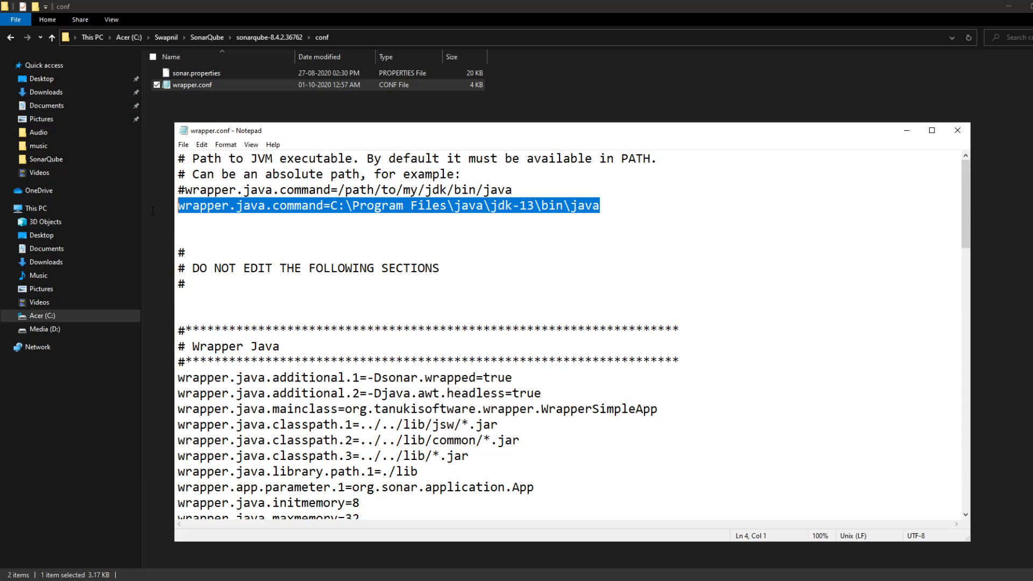
{"action": "left_click", "coordinate": [332, 206]}
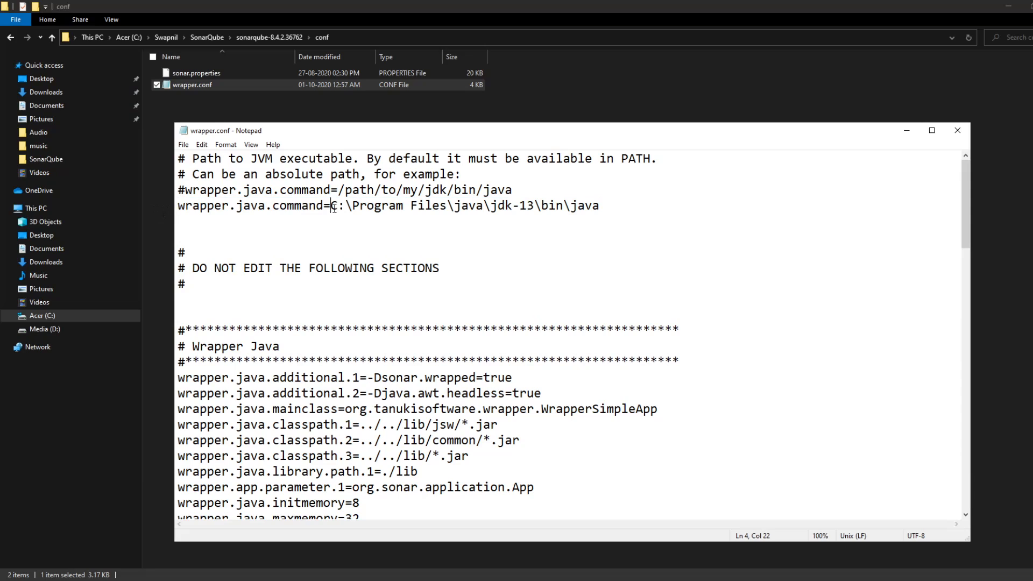
{"action": "left_click", "coordinate": [617, 205], "text": "shift"}
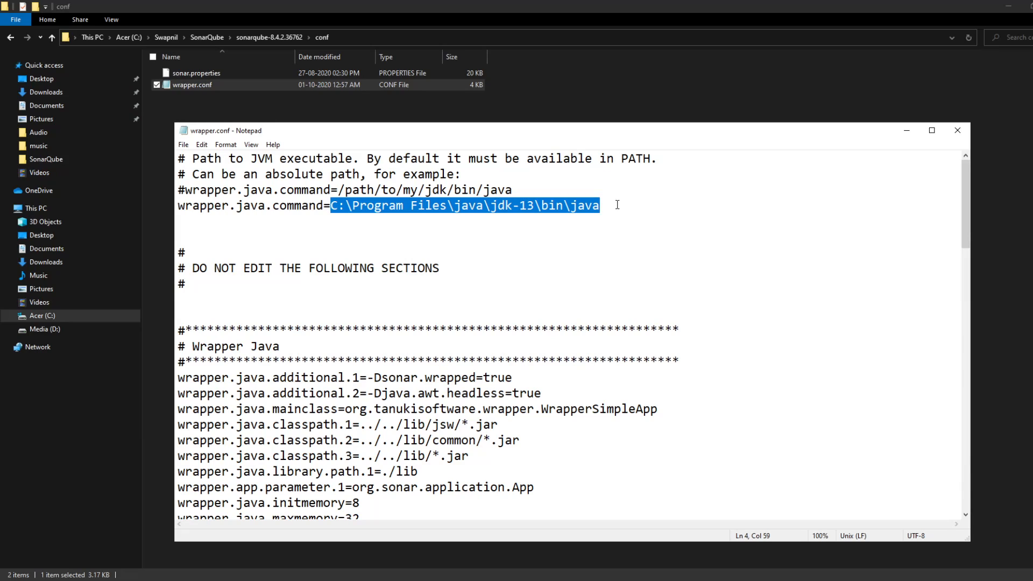
{"action": "left_click", "coordinate": [650, 206]}
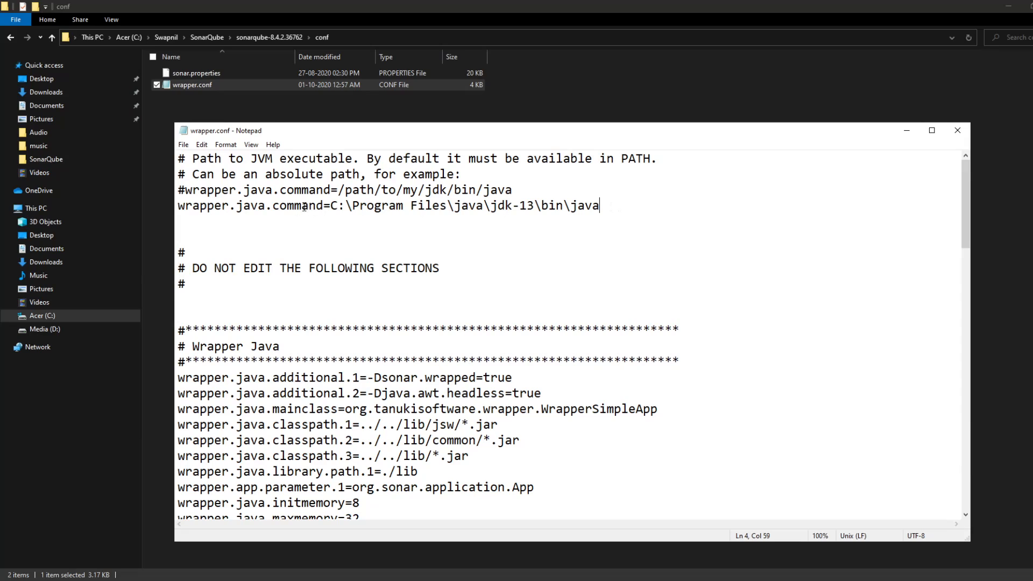
{"action": "left_click", "coordinate": [956, 135]}
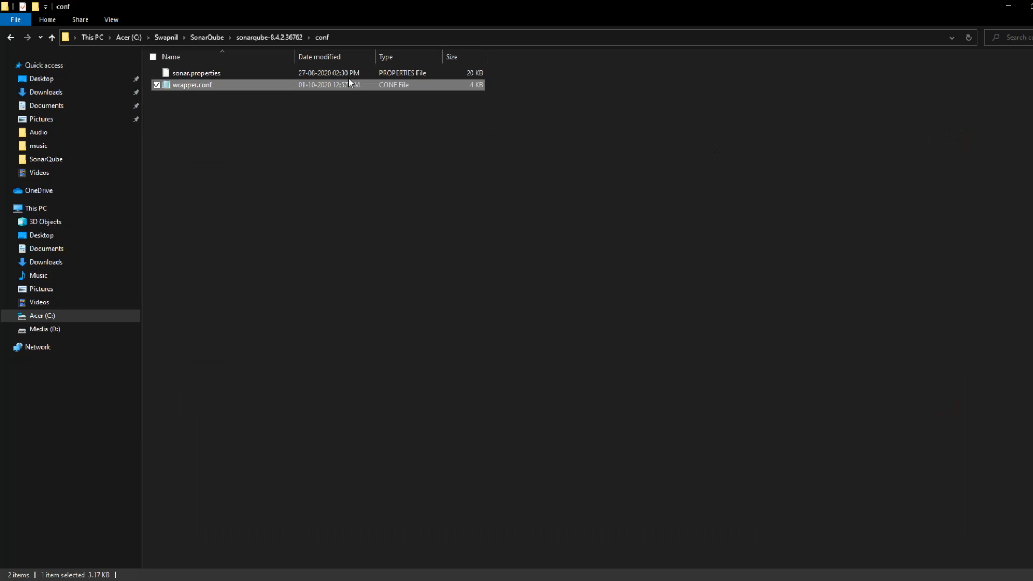
Step: Go to the sonarqube-8.4.2.36762 bin\windows-x86-64 folder and open a command prompt in it
{"action": "left_click", "coordinate": [258, 36]}
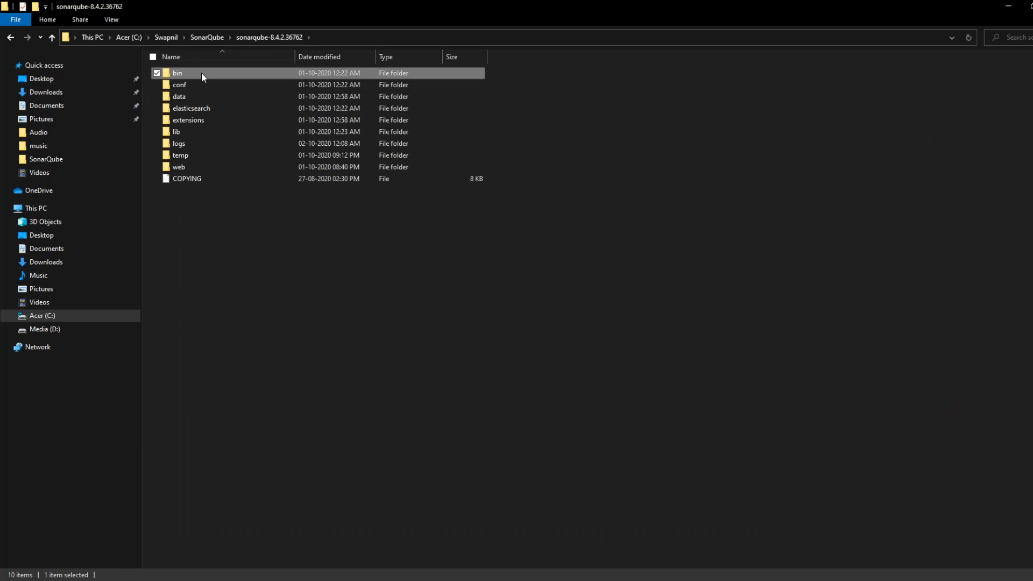
{"action": "double_click", "coordinate": [202, 73]}
{"action": "double_click", "coordinate": [205, 108]}
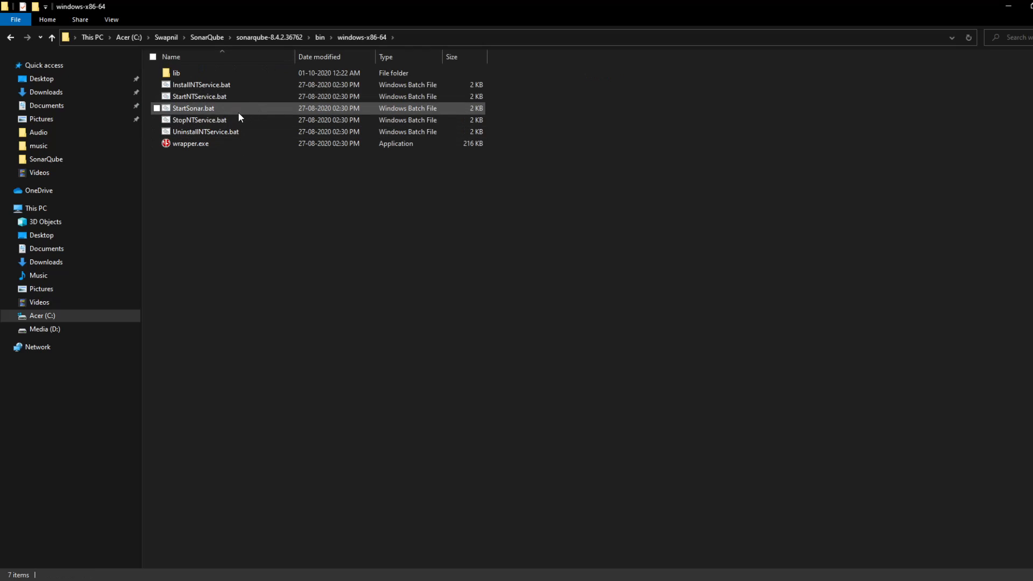
{"action": "left_click", "coordinate": [456, 40]}
{"action": "type", "text": "cmd"}
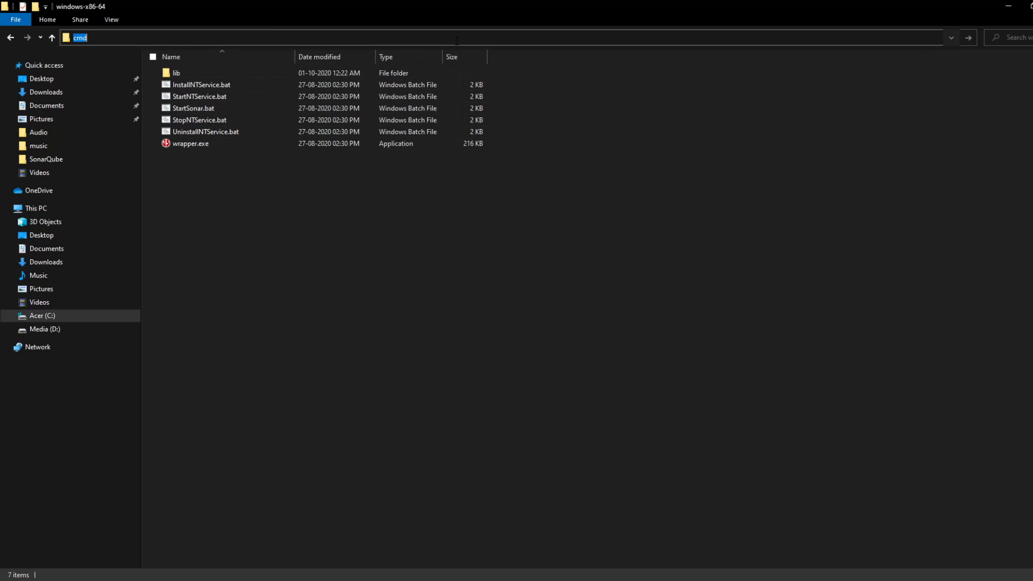
{"action": "key", "text": "Return"}
Step: Start the SonarQube server by running StartSonar.bat, and check the end of its startup log
{"action": "type", "text": "s-x86-64>Start"}
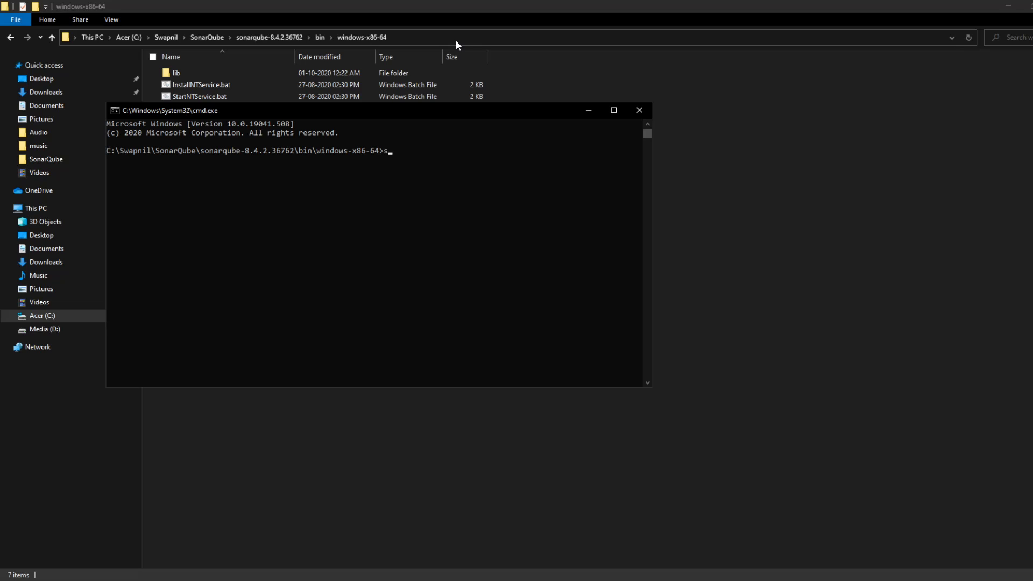
{"action": "type", "text": "Sonar"}
{"action": "key", "text": "Tab"}
{"action": "key", "text": "Return"}
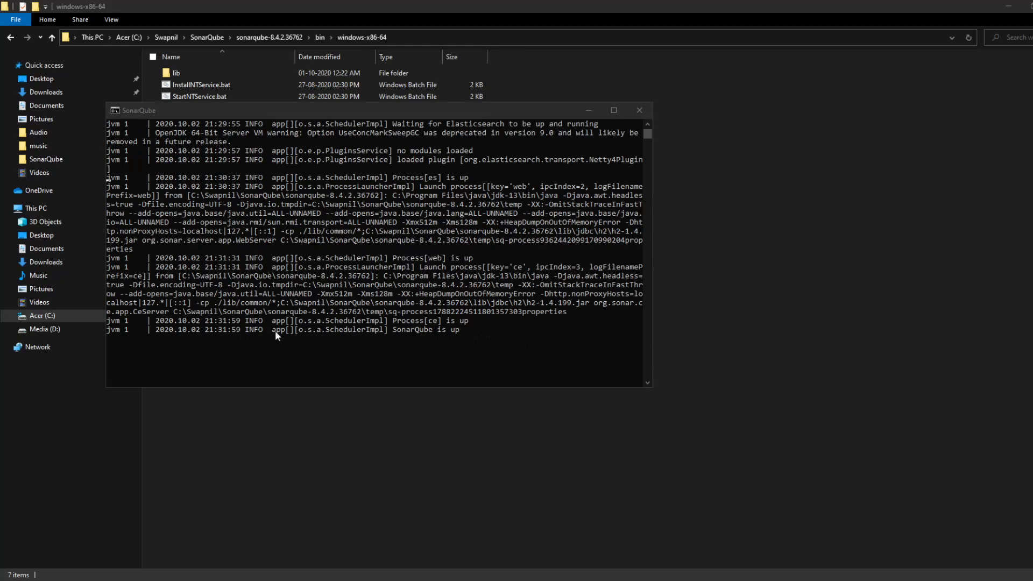
{"action": "left_click", "coordinate": [289, 331]}
{"action": "left_click", "coordinate": [494, 329]}
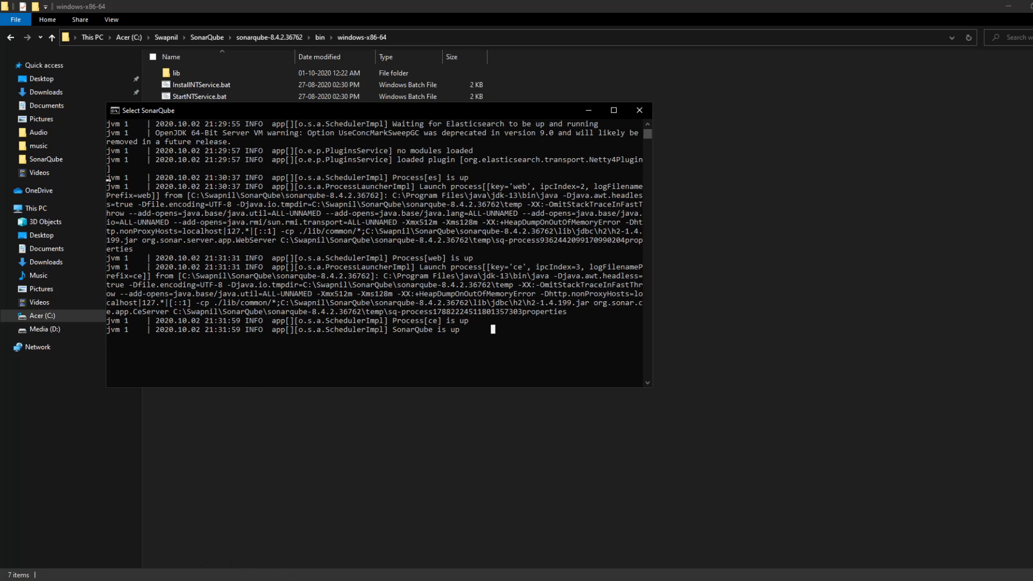
Step: Switch to Chrome and load the SonarQube server's root page at localhost:9000
{"action": "key", "text": "alt+Tab"}
{"action": "left_click", "coordinate": [321, 9]}
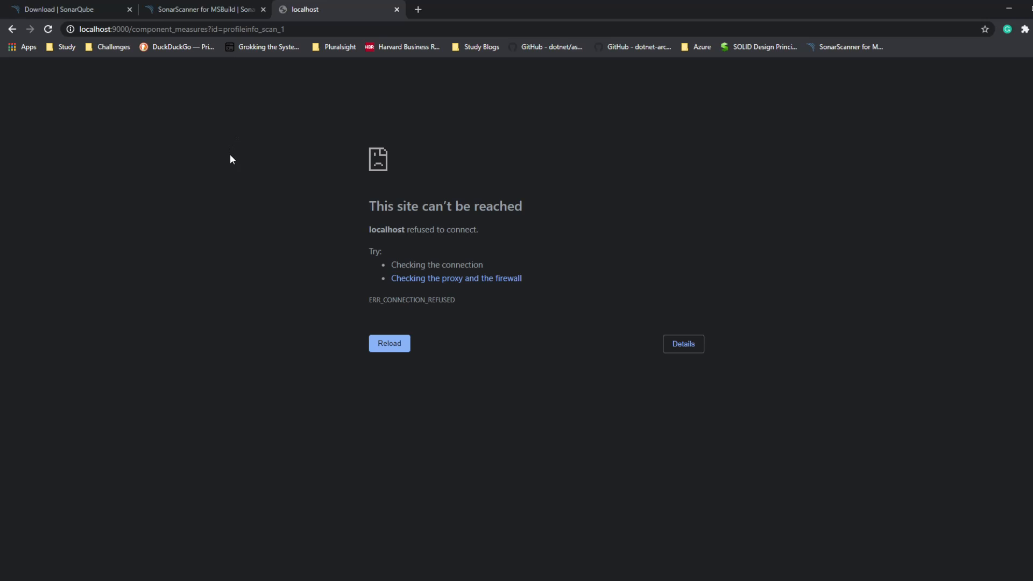
{"action": "left_click_drag", "start_coordinate": [133, 29], "coordinate": [409, 31]}
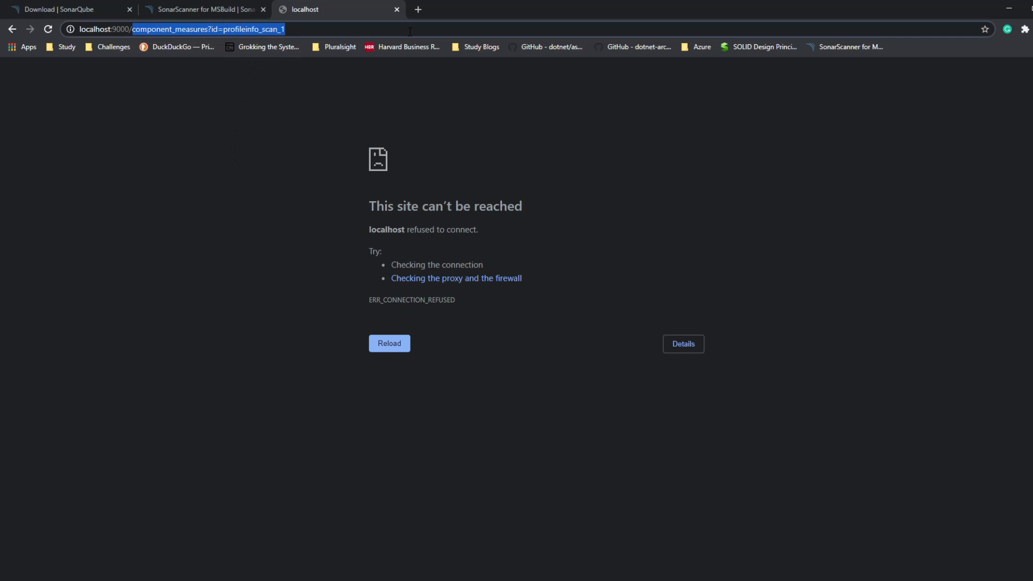
{"action": "key", "text": "BackSpace"}
{"action": "key", "text": "Return"}
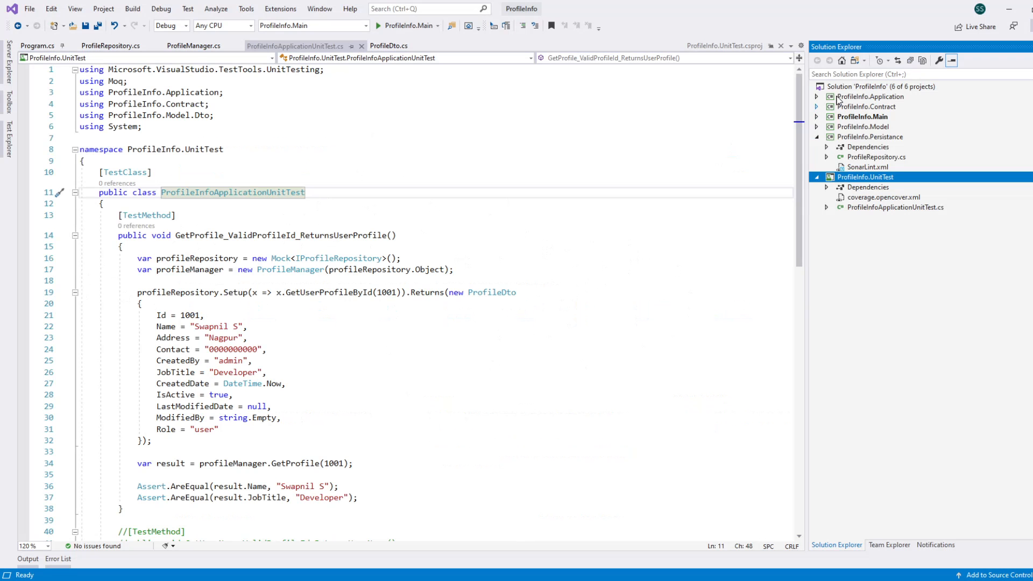
Step: Open the ProfileInfo solution's folder in File Explorer and start a command prompt there
{"action": "left_click", "coordinate": [852, 89]}
{"action": "right_click", "coordinate": [852, 90]}
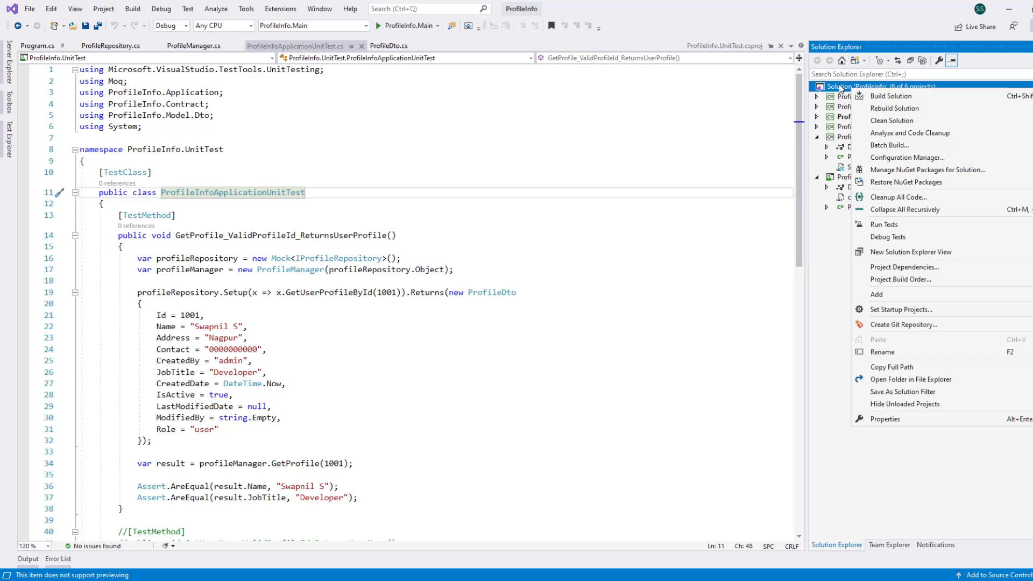
{"action": "left_click", "coordinate": [915, 389]}
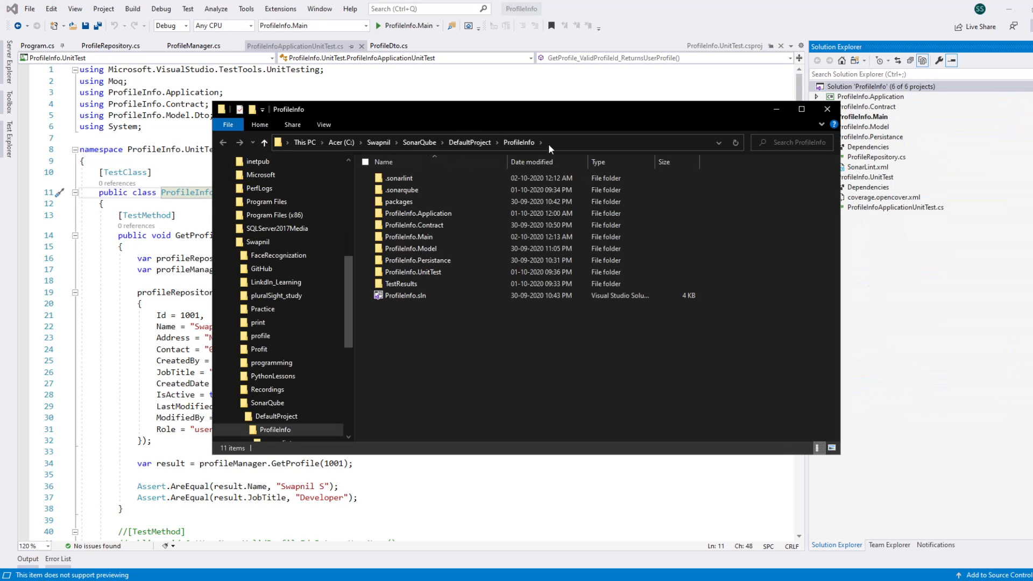
{"action": "left_click", "coordinate": [565, 143]}
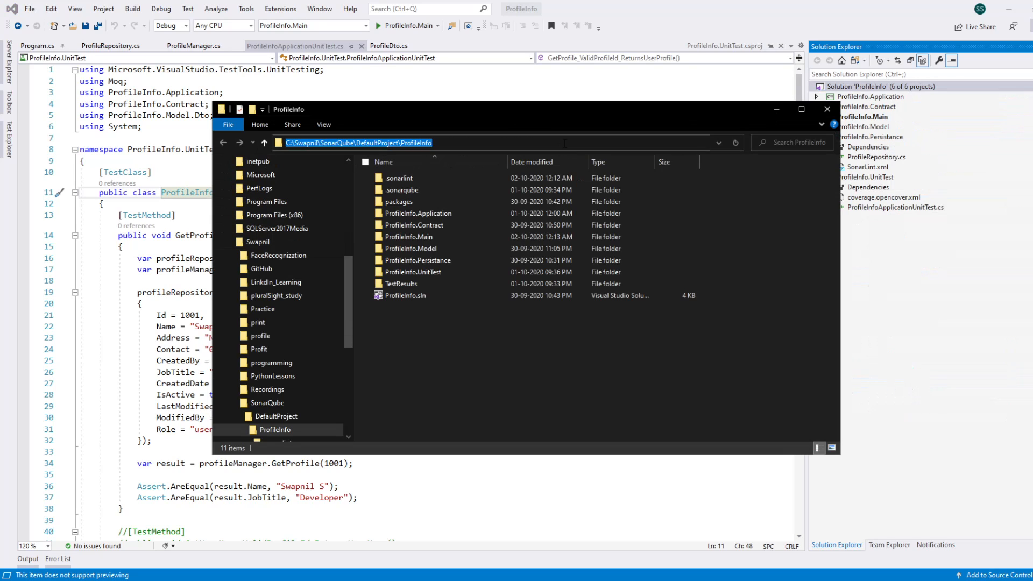
{"action": "type", "text": "cmd"}
{"action": "key", "text": "Return"}
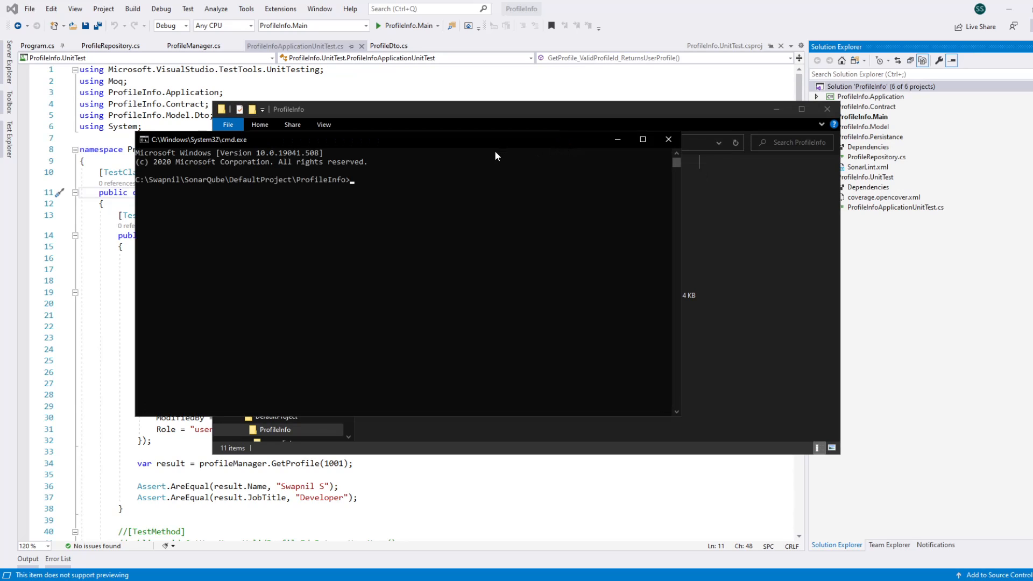
{"action": "left_click_drag", "start_coordinate": [495, 141], "coordinate": [548, 112]}
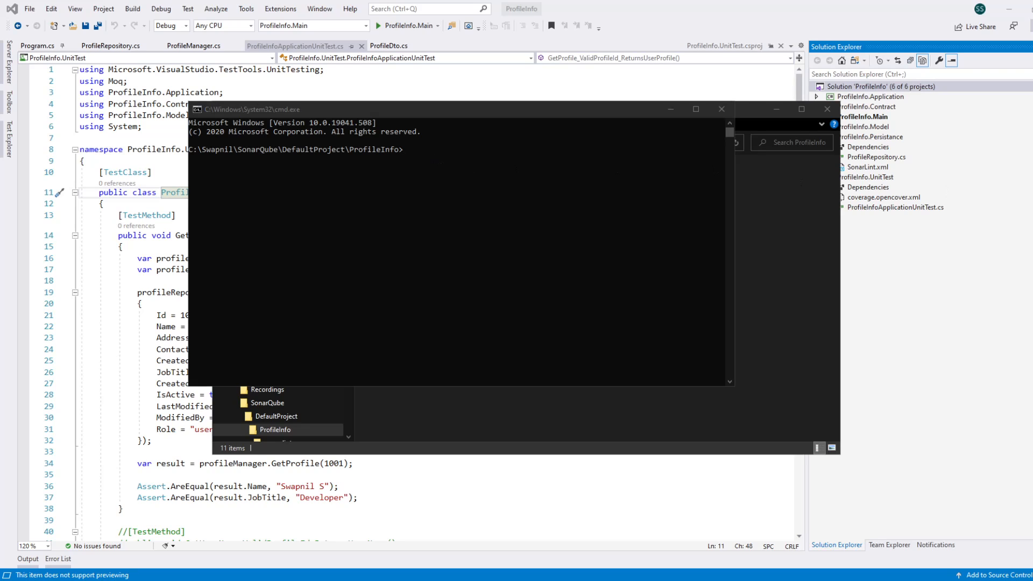
Step: Run dotnet sonarscanner begin with the project key "ProfileInfo_Scan_3"
{"action": "left_click", "coordinate": [425, 145]}
{"action": "type", "text": "dotnet sonarscanner begin /k:\"ProfileInfo_Scan\""}
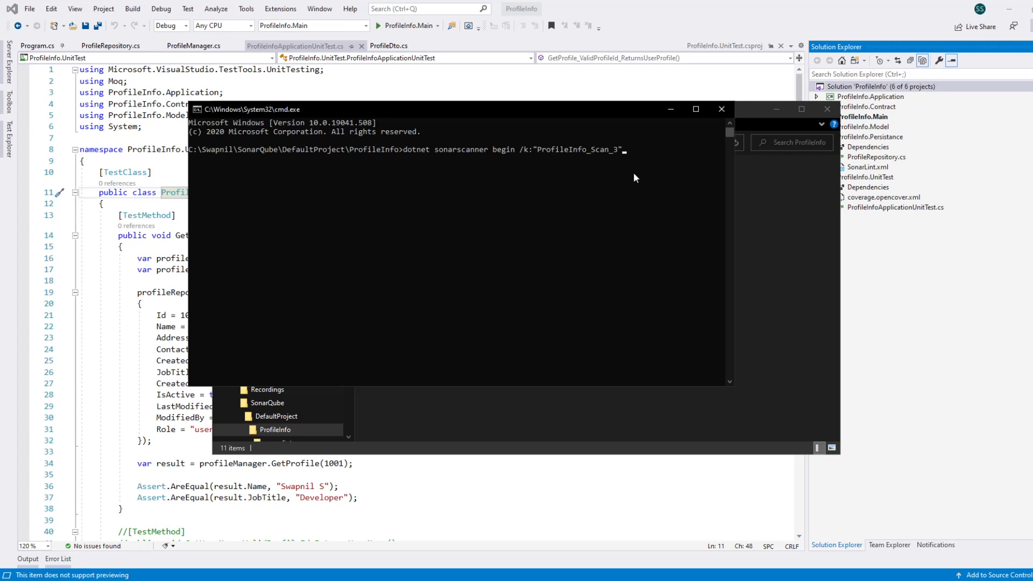
{"action": "key", "text": "Return"}
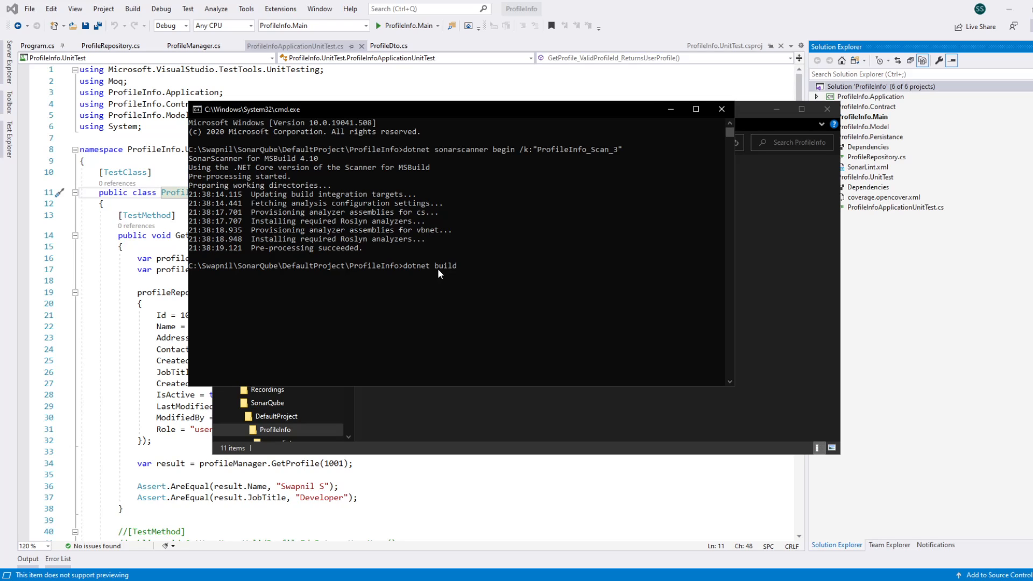
Step: Build the ProfileInfo solution with dotnet build and look over the end of the build output
{"action": "key", "text": "Return"}
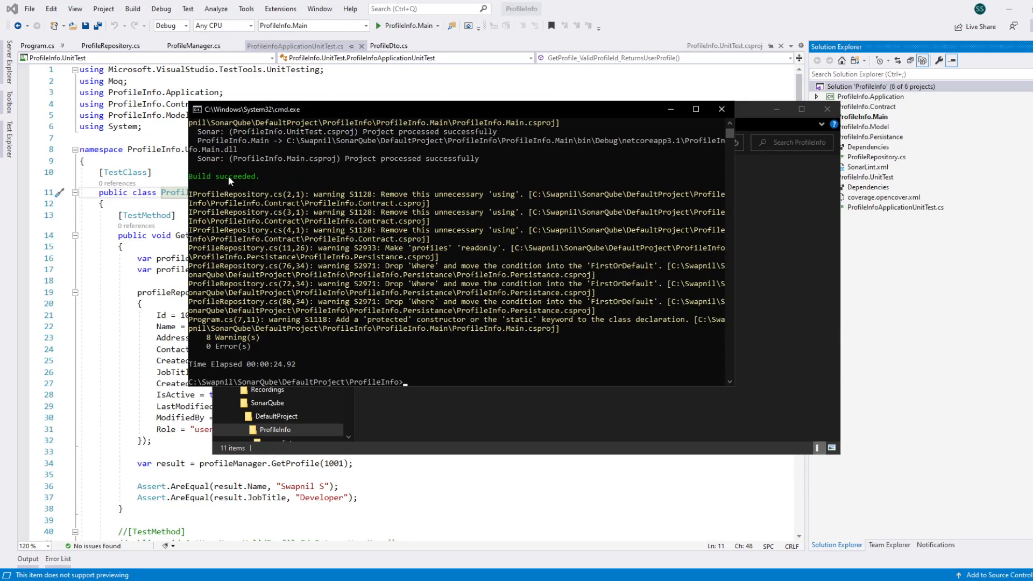
{"action": "left_click", "coordinate": [419, 380]}
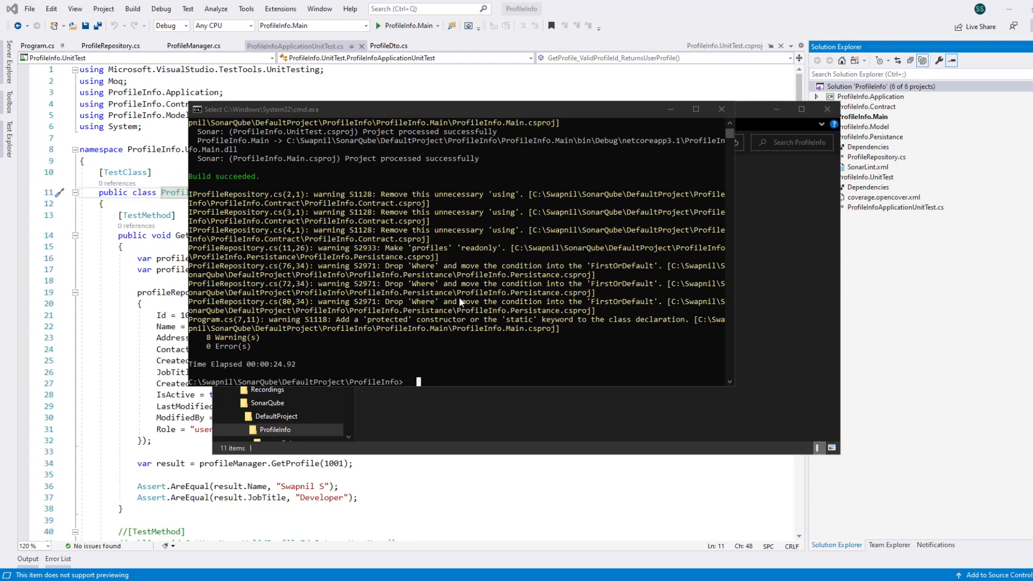
{"action": "scroll", "coordinate": [444, 306], "scroll_direction": "down", "scroll_amount": 2}
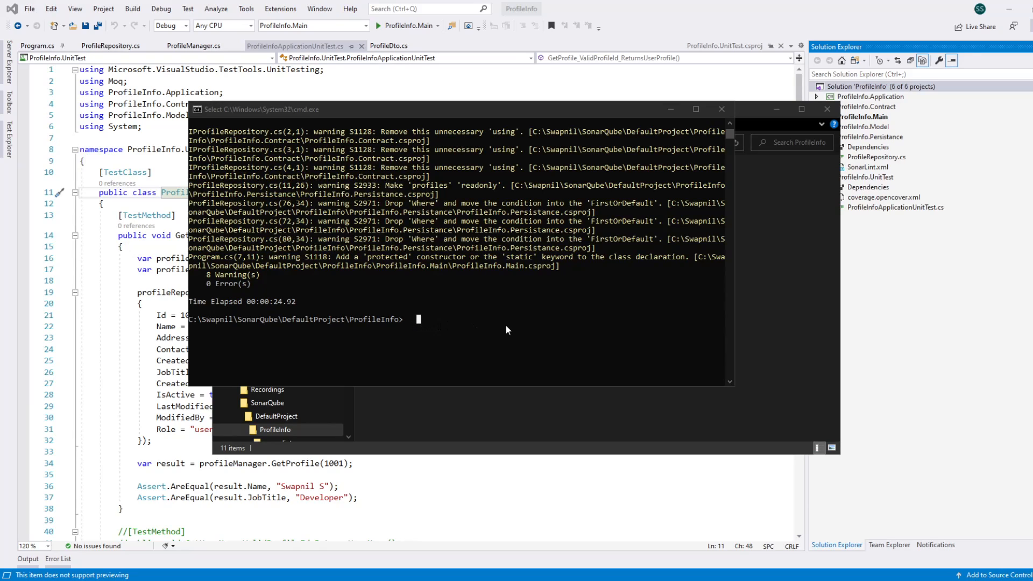
{"action": "key", "text": "Escape"}
Step: Run dotnet test /p:CollectCoverage=true /p:CoverletOutputFormat=opencover to produce the coverage report, and return to Visual Studio
{"action": "left_click", "coordinate": [411, 320]}
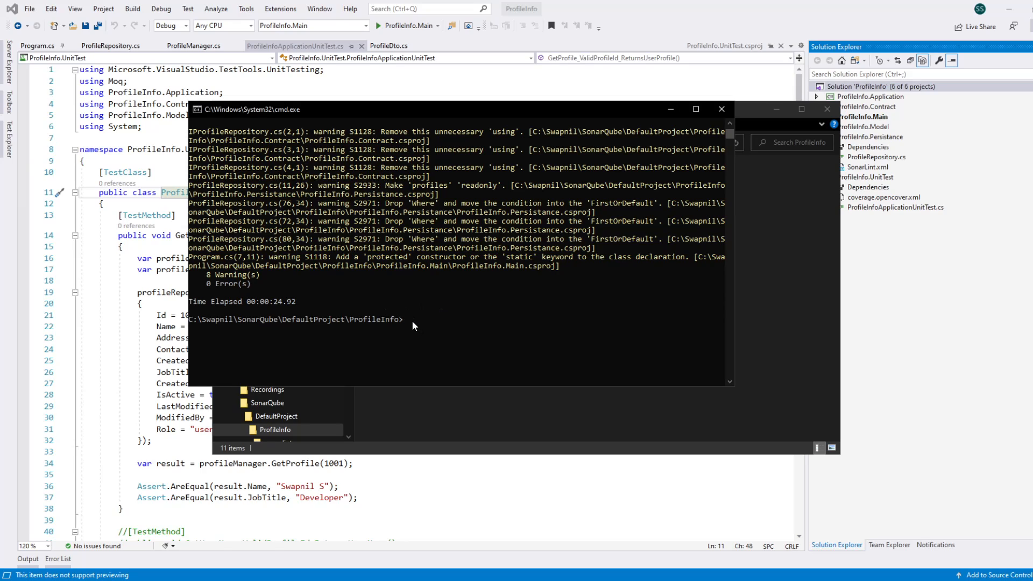
{"action": "type", "text": "dotnet test /p:CollectCoverage=true /p:CoverletOutputFormat=opencover"}
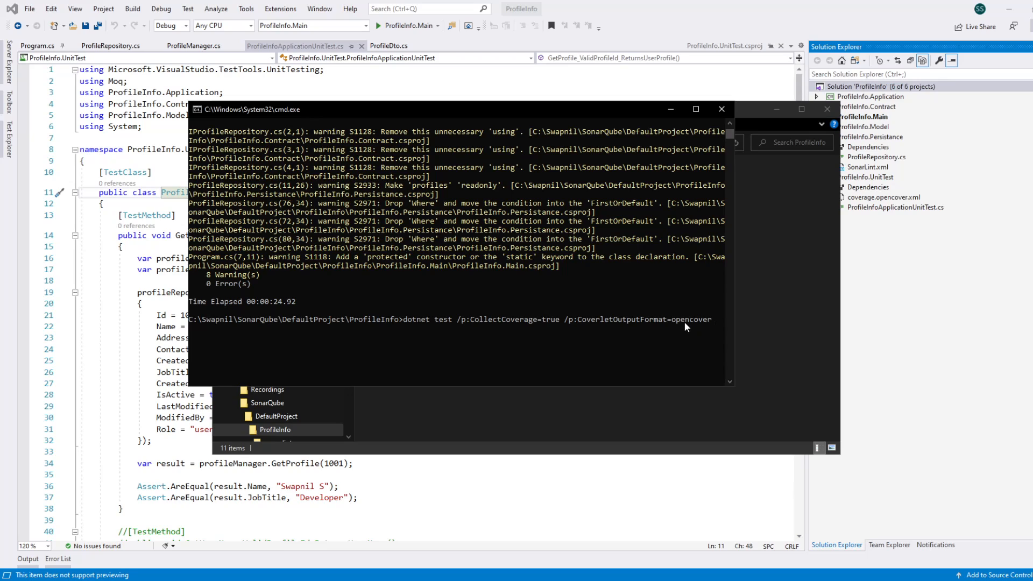
{"action": "key", "text": "Return"}
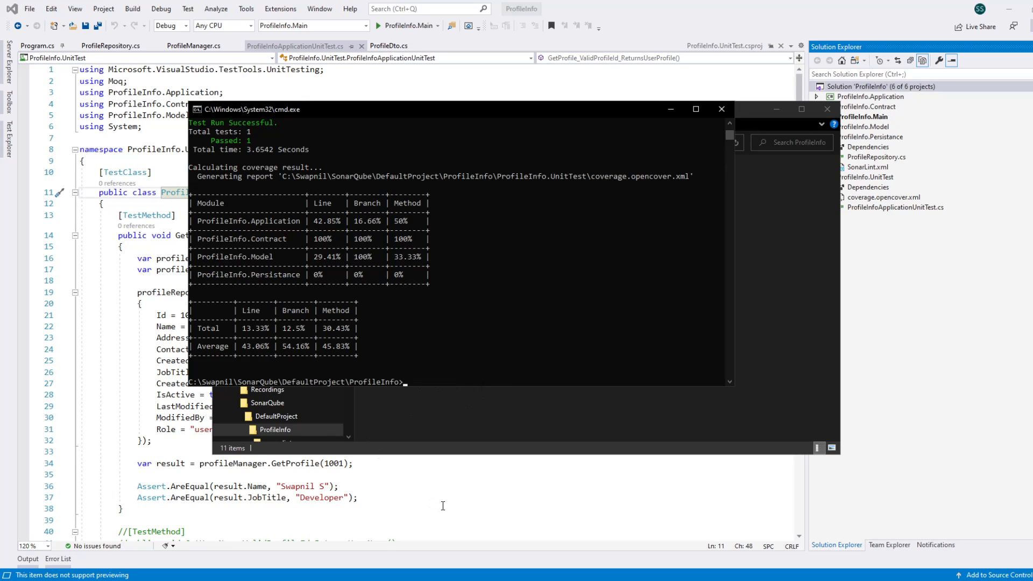
{"action": "left_click", "coordinate": [425, 486]}
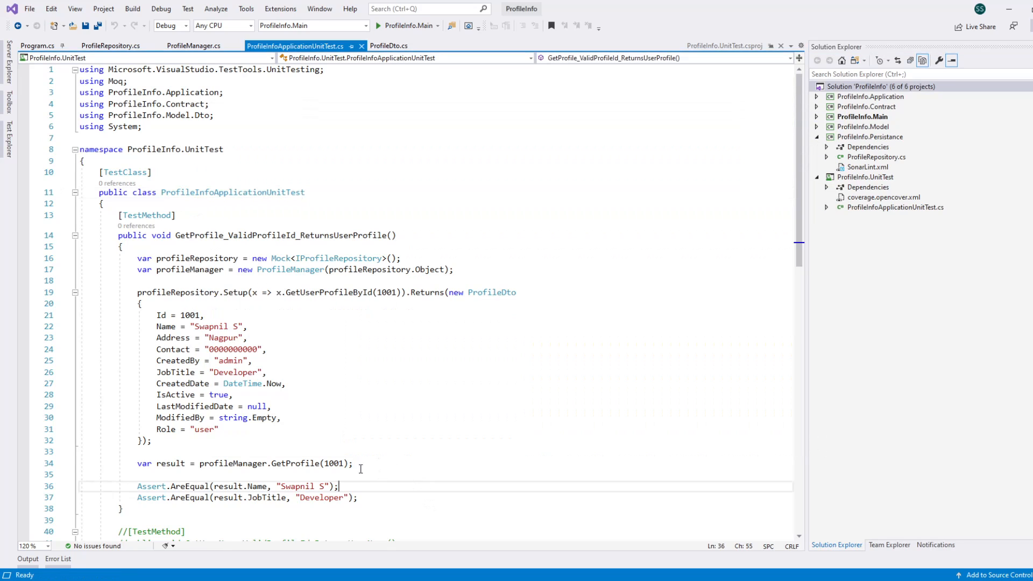
Step: Open the ProfileInfo.UnitTest project's folder in File Explorer, check the generated coverage.opencover.xml file, and return to the command prompt
{"action": "right_click", "coordinate": [872, 180]}
{"action": "left_click", "coordinate": [896, 534]}
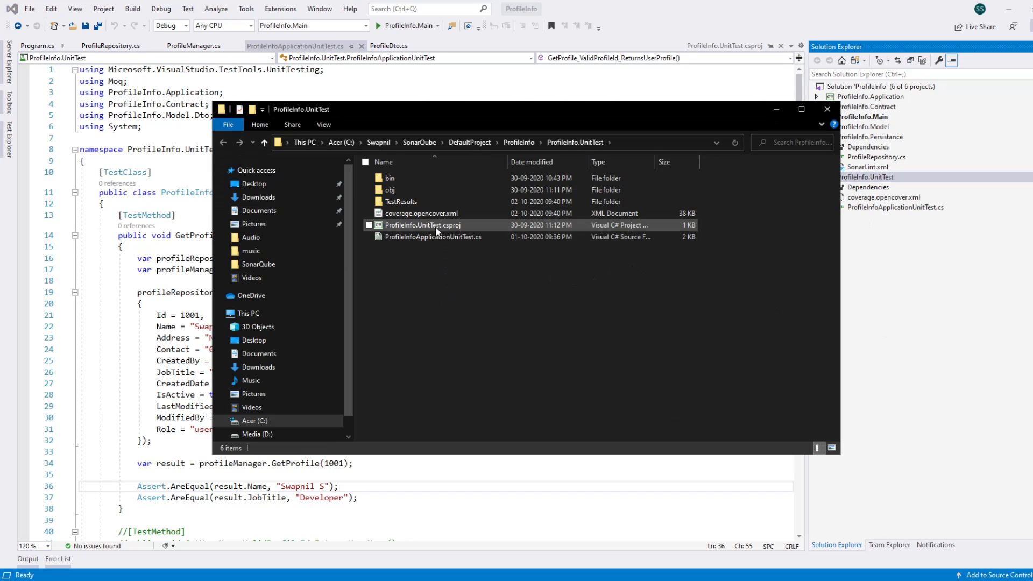
{"action": "left_click", "coordinate": [439, 215]}
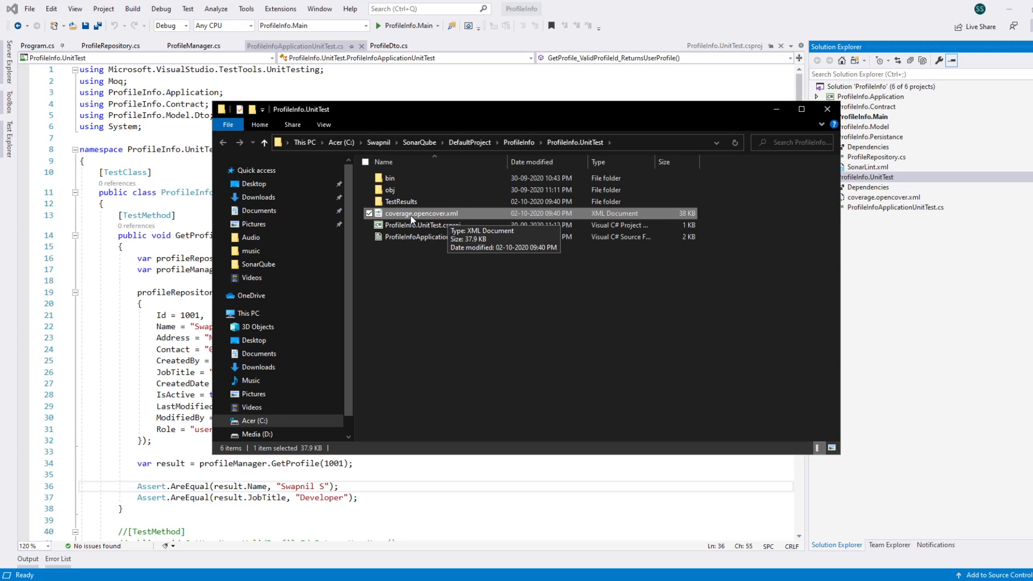
{"action": "left_click", "coordinate": [438, 288]}
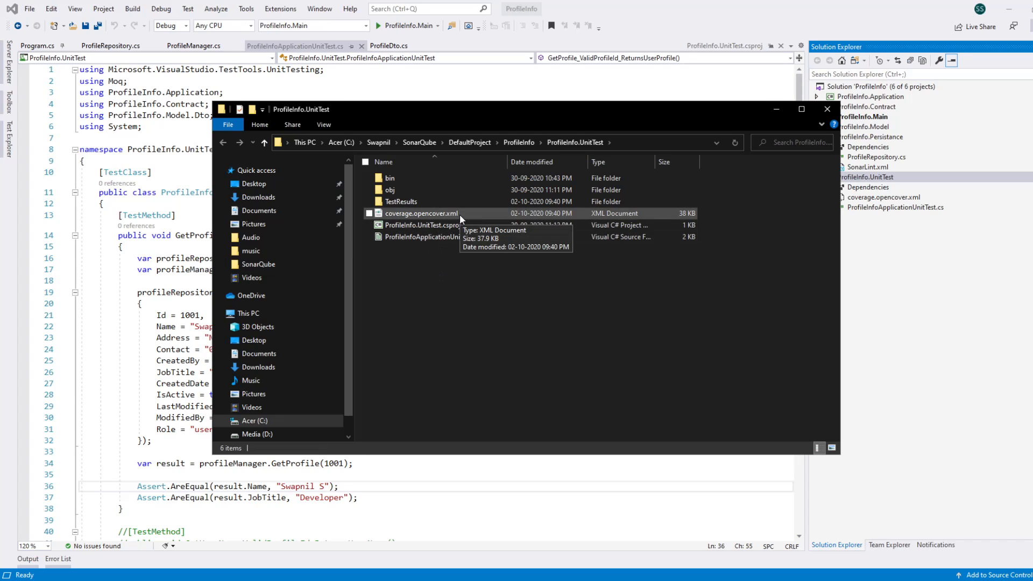
{"action": "left_click", "coordinate": [459, 214]}
{"action": "left_click", "coordinate": [440, 285]}
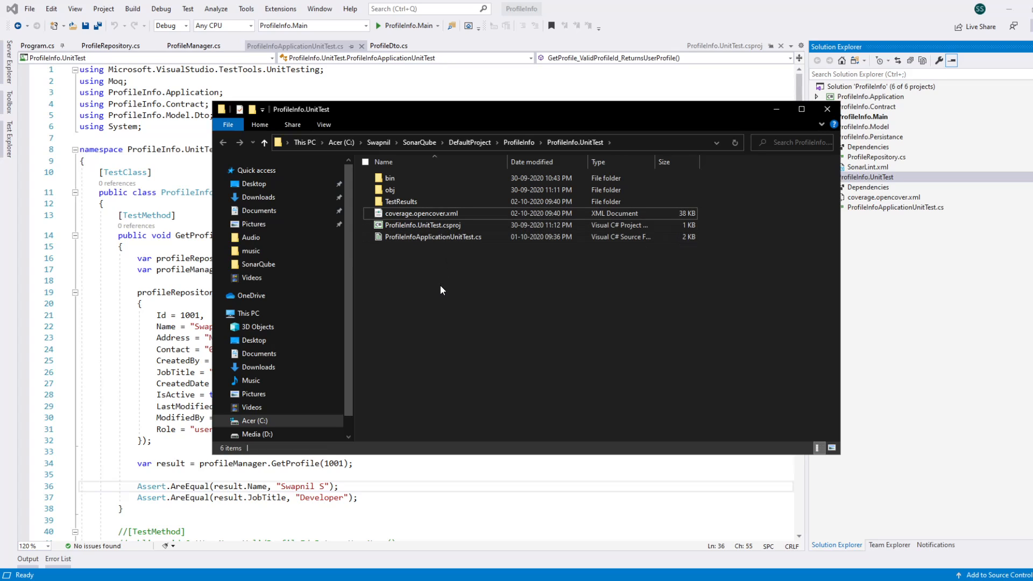
{"action": "left_click", "coordinate": [778, 108]}
{"action": "left_click", "coordinate": [339, 579]}
{"action": "left_click", "coordinate": [396, 562]}
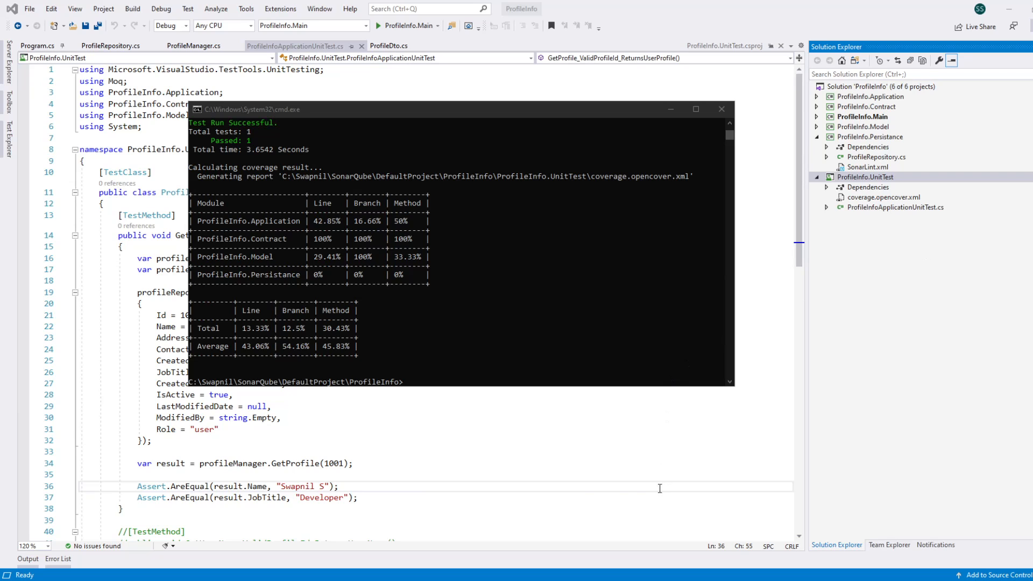
Step: Check the SonarScanner for MSBuild documentation in the browser for the .NET Core global tool's begin, build and end commands
{"action": "key", "text": "alt+Tab"}
{"action": "left_click", "coordinate": [212, 5]}
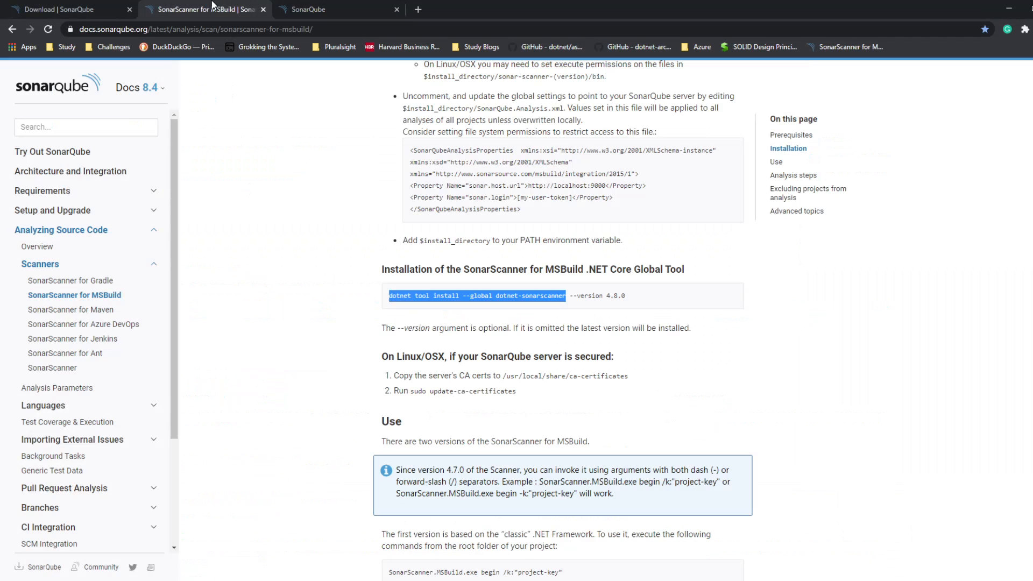
{"action": "left_click", "coordinate": [774, 356]}
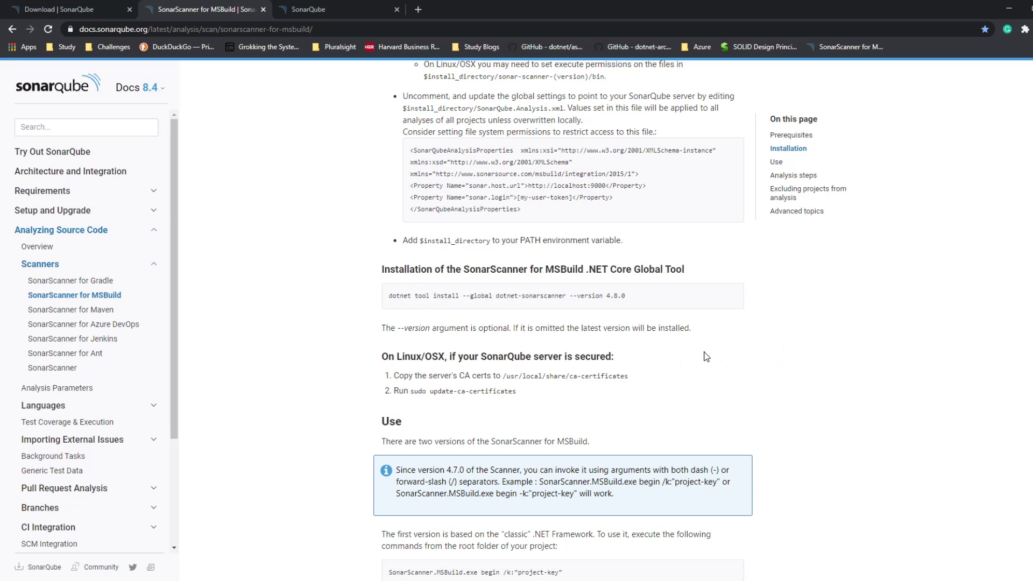
{"action": "scroll", "coordinate": [708, 354], "scroll_direction": "down", "scroll_amount": 8}
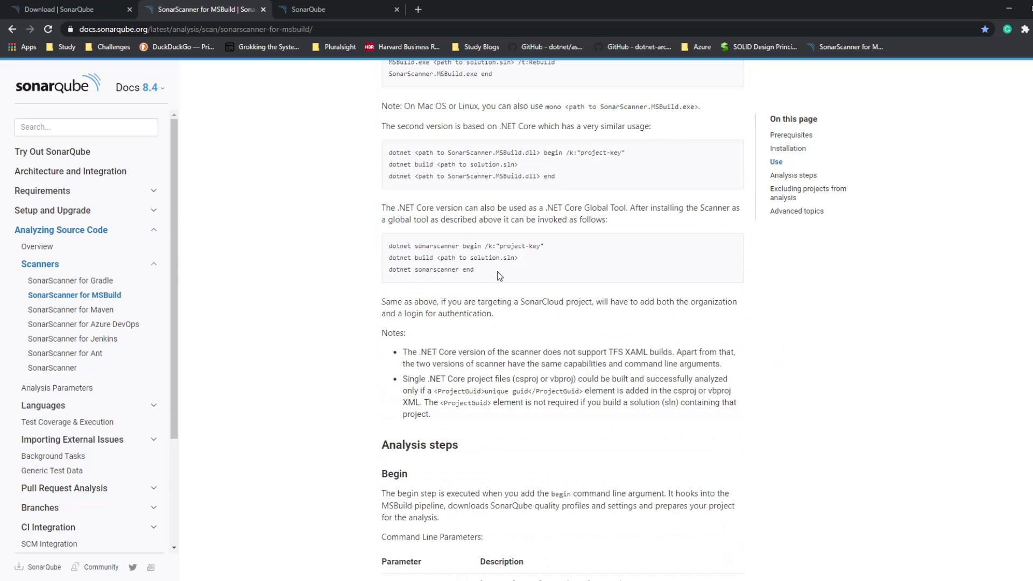
{"action": "left_click_drag", "start_coordinate": [499, 275], "coordinate": [385, 249]}
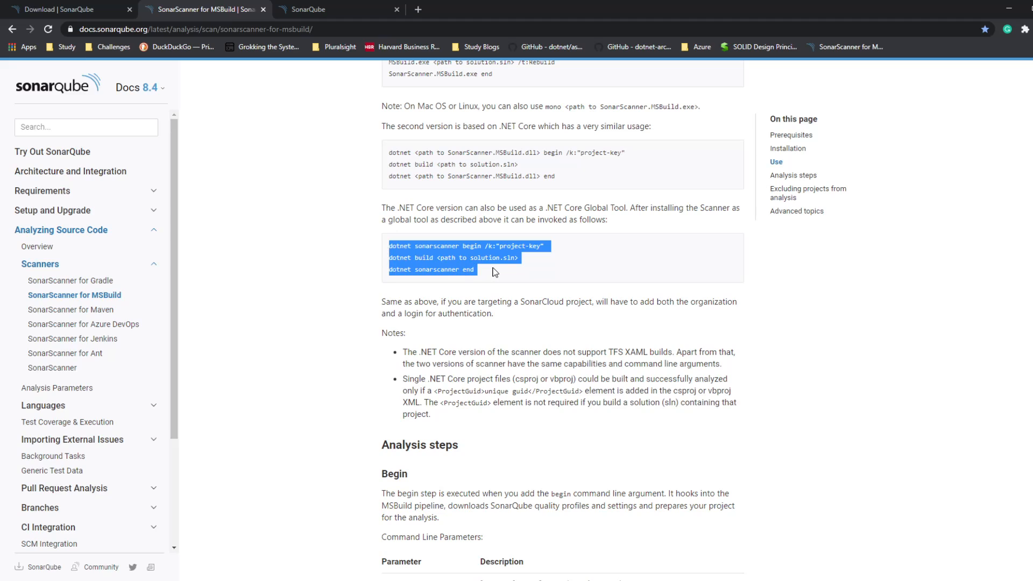
{"action": "left_click", "coordinate": [479, 278]}
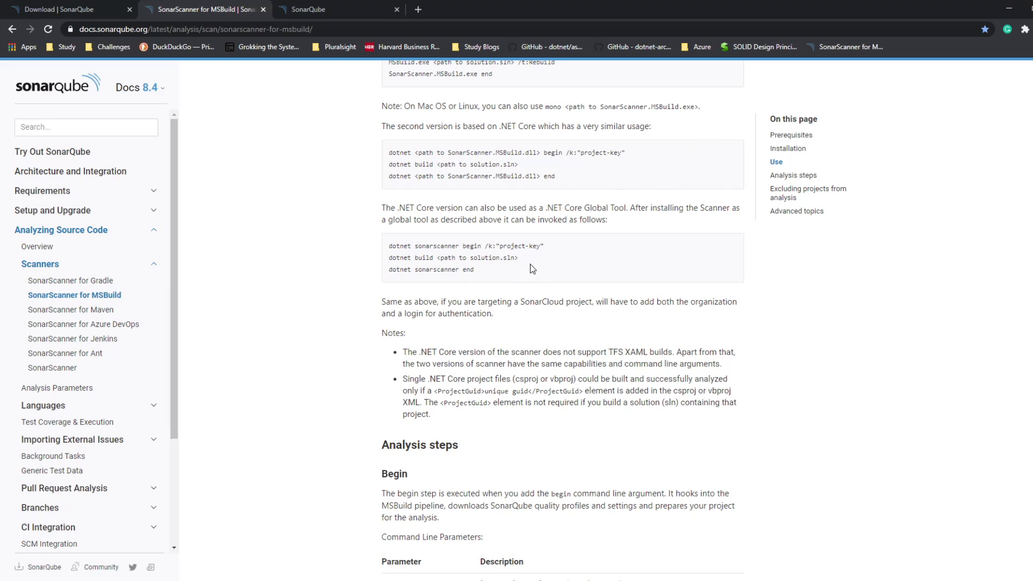
{"action": "left_click", "coordinate": [1009, 9]}
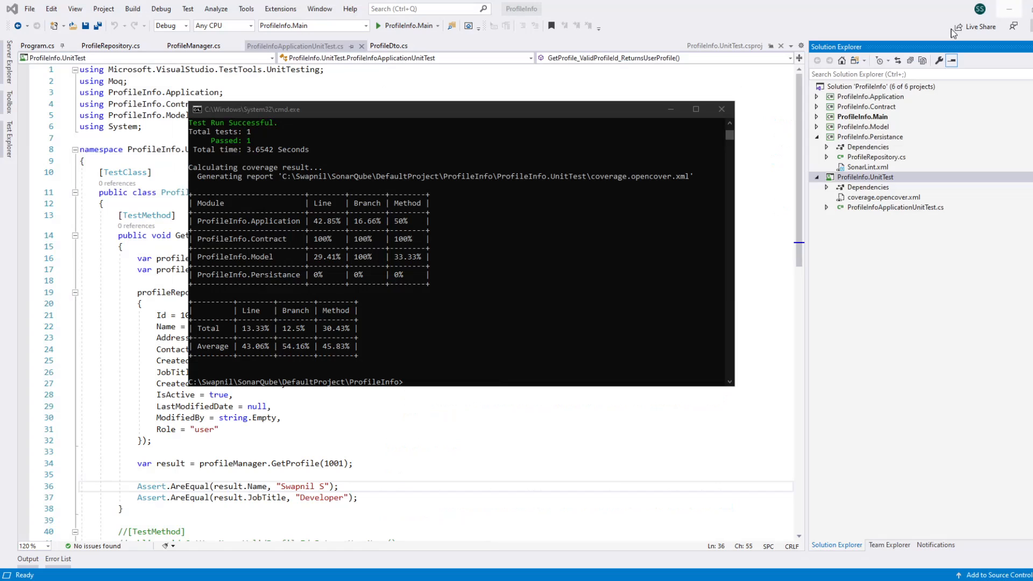
Step: Run dotnet sonarscanner end in the command prompt and look over the end of the analysis output
{"action": "left_click", "coordinate": [427, 381]}
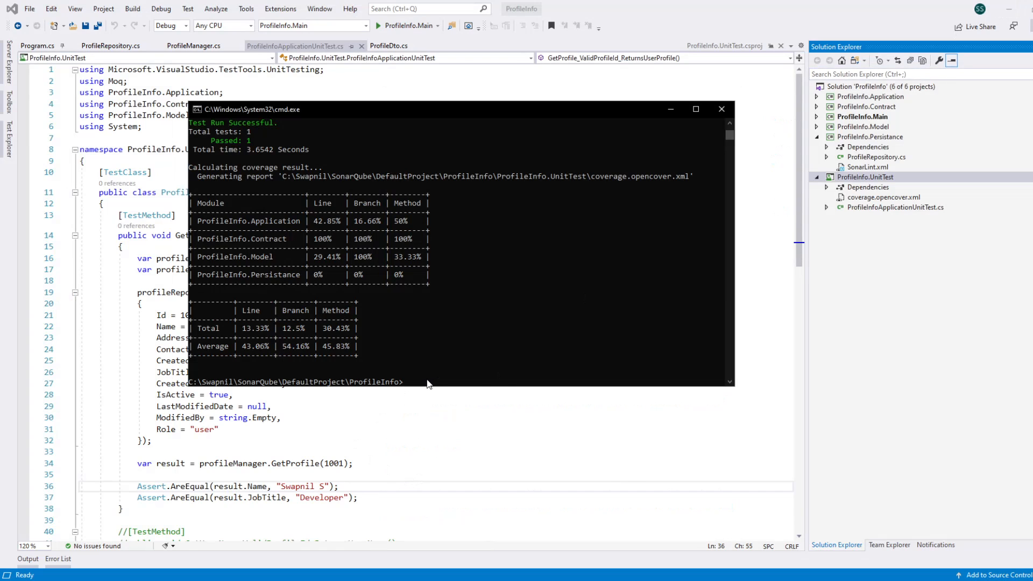
{"action": "type", "text": "dotnet sonarscanner end"}
{"action": "scroll", "coordinate": [422, 324], "scroll_direction": "down", "scroll_amount": 2}
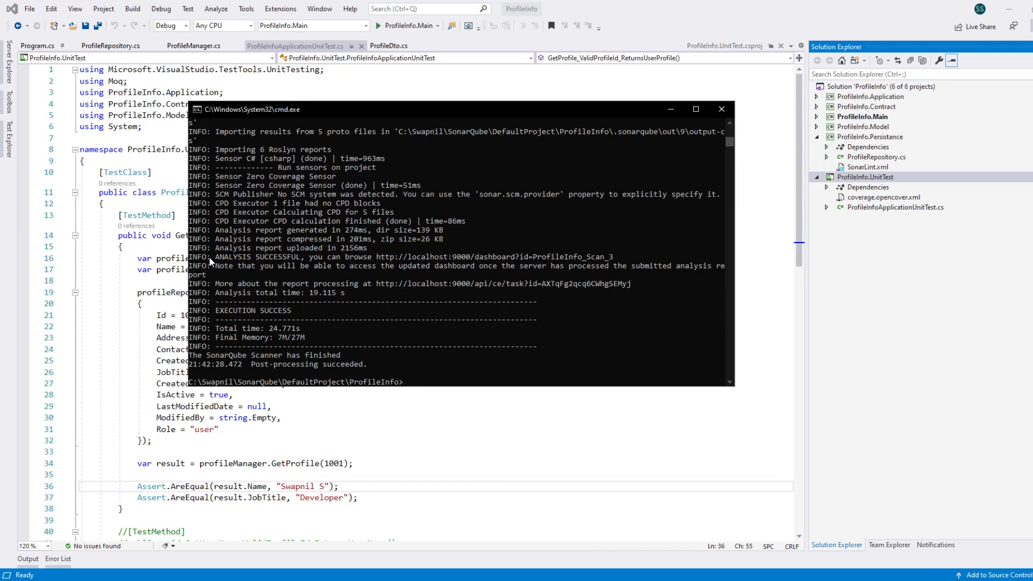
{"action": "left_click_drag", "start_coordinate": [215, 254], "coordinate": [583, 259]}
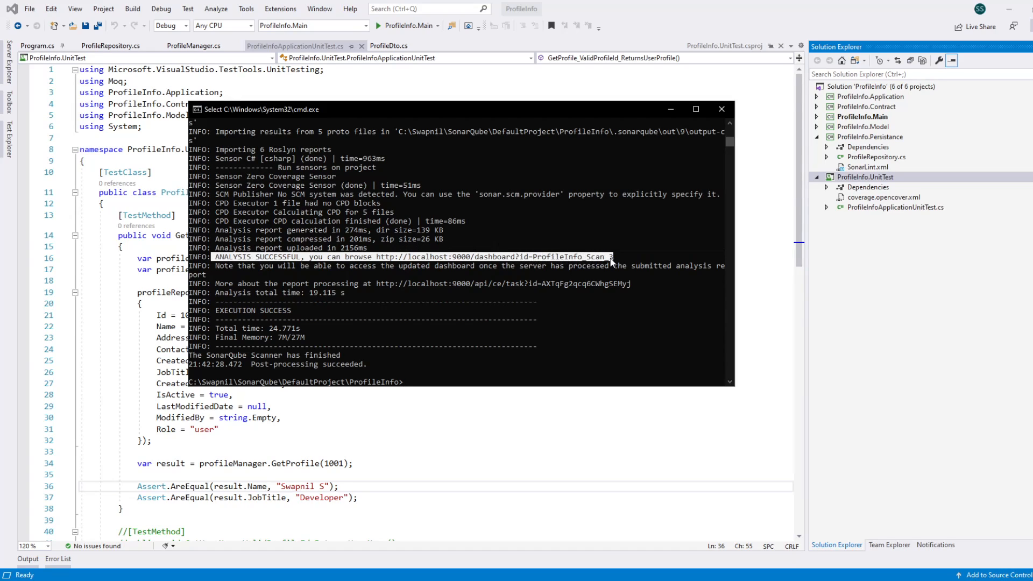
Step: Copy the dashboard address from the scanner output and open localhost:9000/dashboard?id=ProfileInfo_Scan_3 in a new browser tab
{"action": "left_click", "coordinate": [376, 259]}
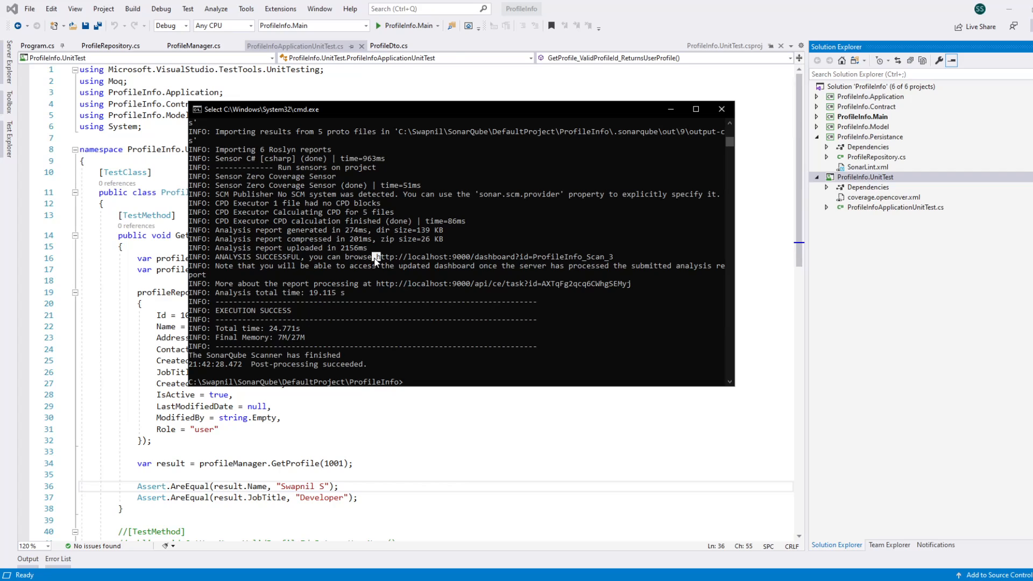
{"action": "left_click", "coordinate": [382, 257]}
{"action": "left_click_drag", "start_coordinate": [387, 256], "coordinate": [563, 260]}
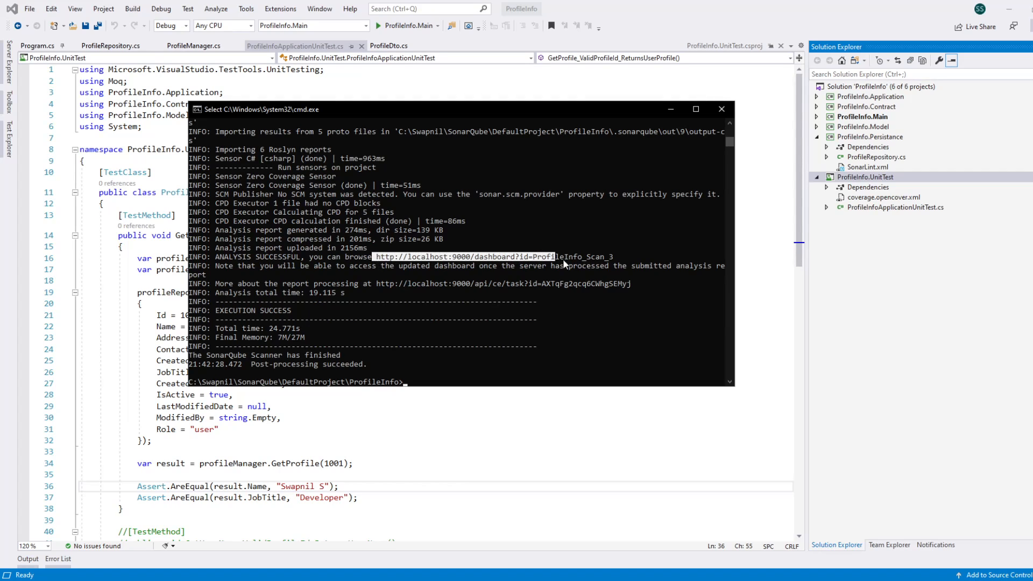
{"action": "key", "text": "ctrl+c"}
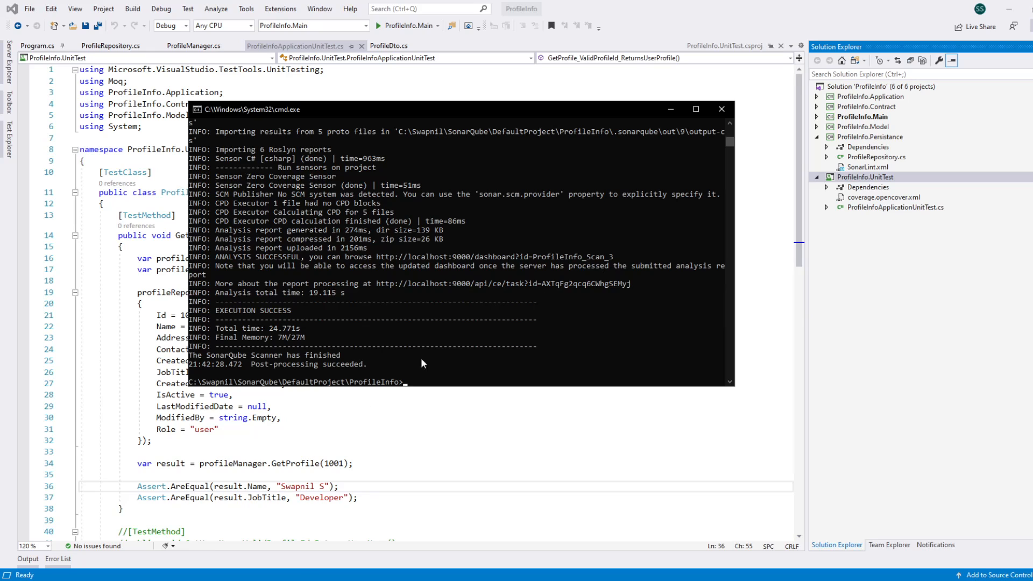
{"action": "key", "text": "alt+Tab"}
{"action": "left_click", "coordinate": [415, 10]}
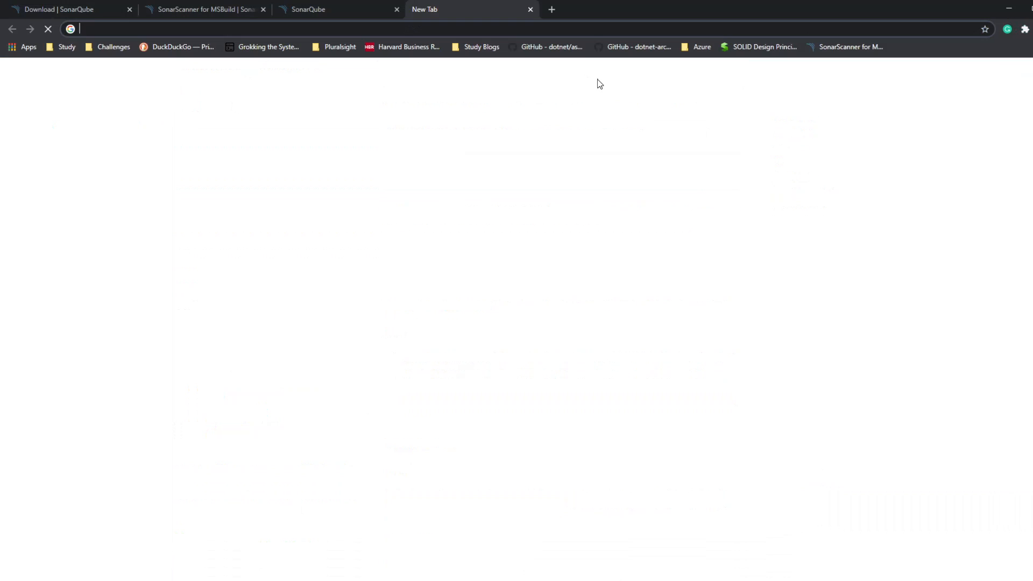
{"action": "key", "text": "ctrl+v"}
{"action": "key", "text": "Return"}
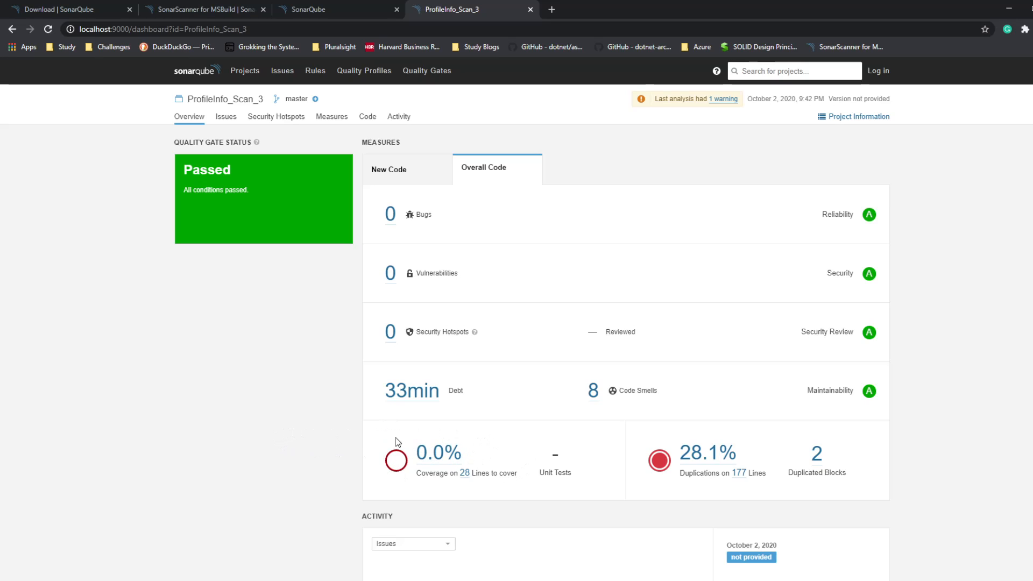
Step: Look over the ProfileInfo_Scan_3 overview, then try to open its Coverage measure and reload the page
{"action": "scroll", "coordinate": [290, 326], "scroll_direction": "down", "scroll_amount": 3}
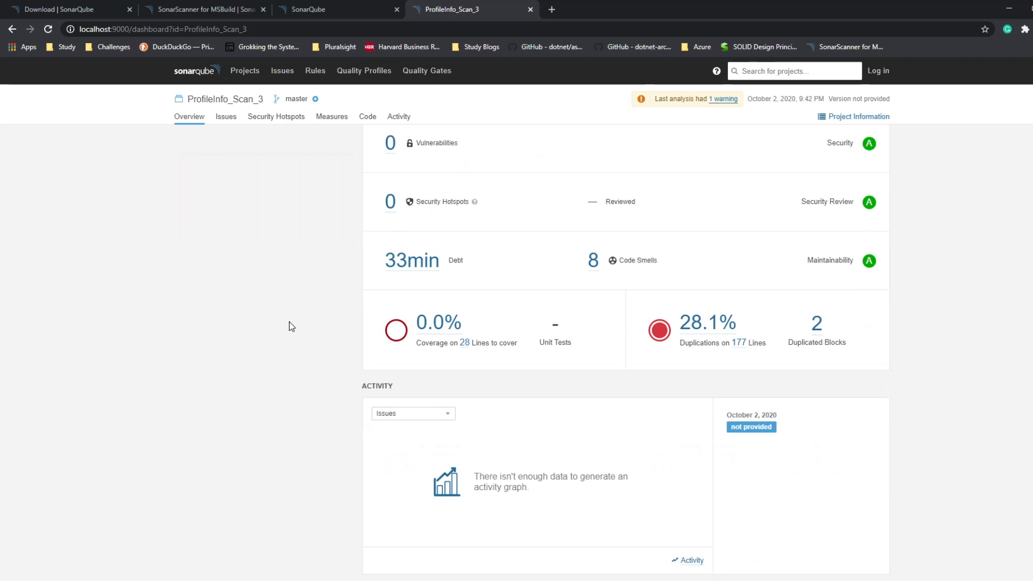
{"action": "scroll", "coordinate": [290, 325], "scroll_direction": "up", "scroll_amount": 3}
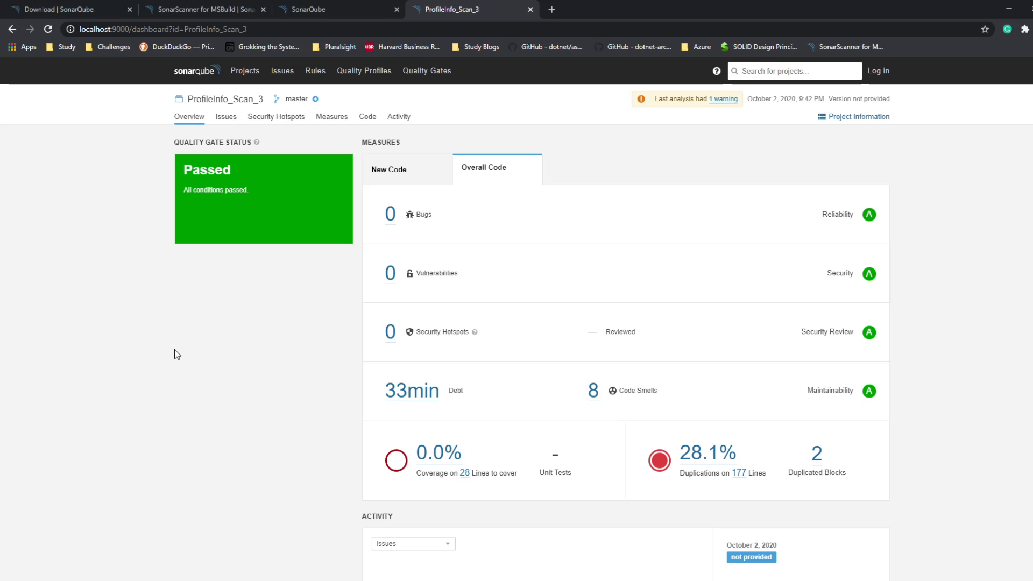
{"action": "left_click", "coordinate": [437, 461]}
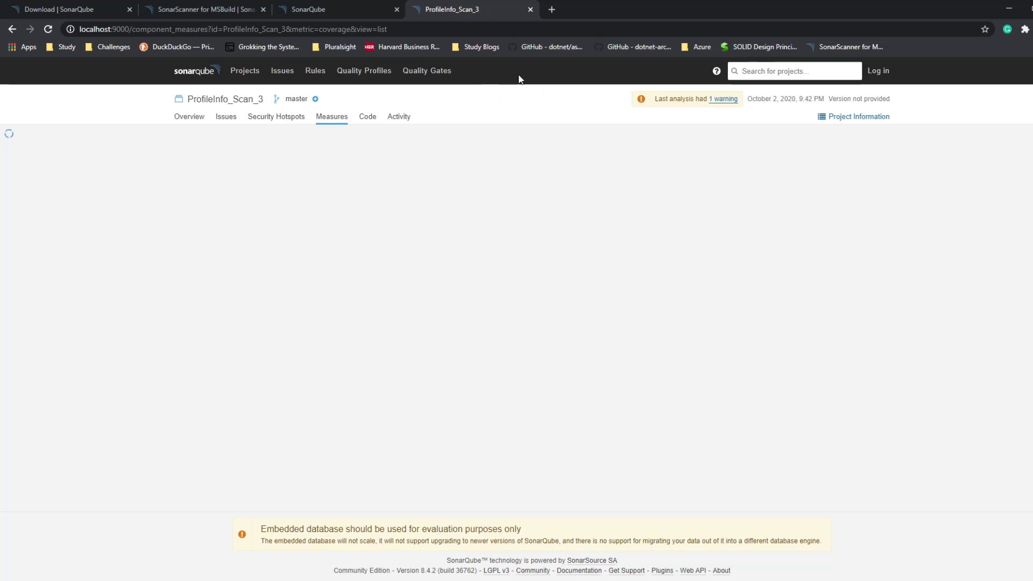
{"action": "left_click", "coordinate": [48, 29]}
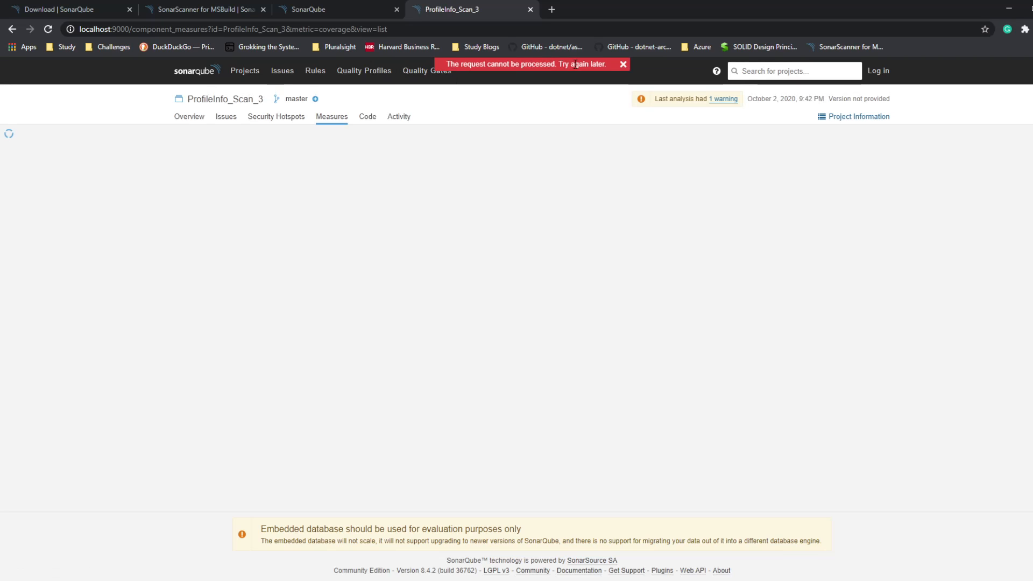
{"action": "left_click", "coordinate": [623, 65]}
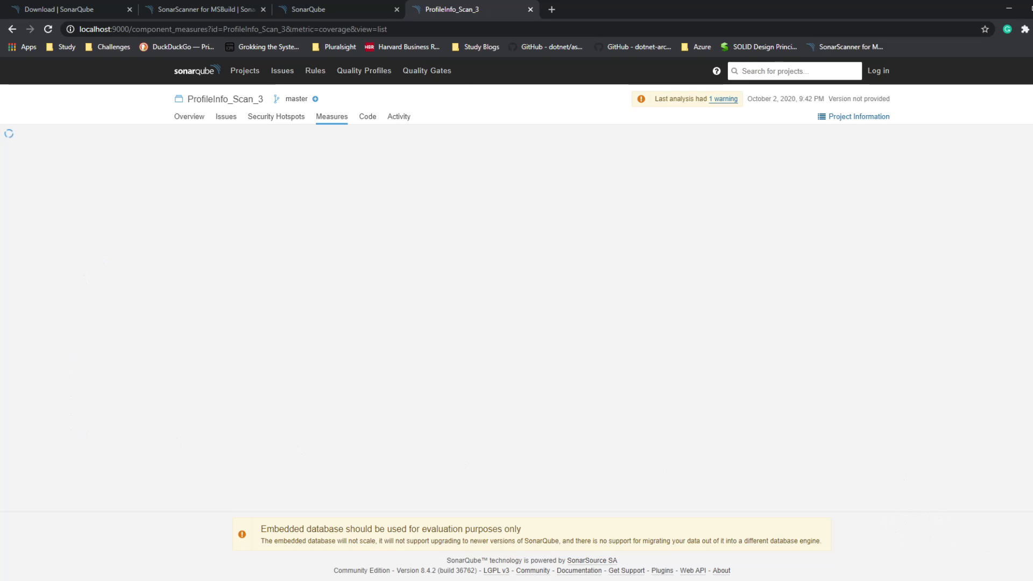
Step: Turn off protection in the Kaspersky Internet Security settings and reload the SonarQube coverage page
{"action": "left_click", "coordinate": [923, 580]}
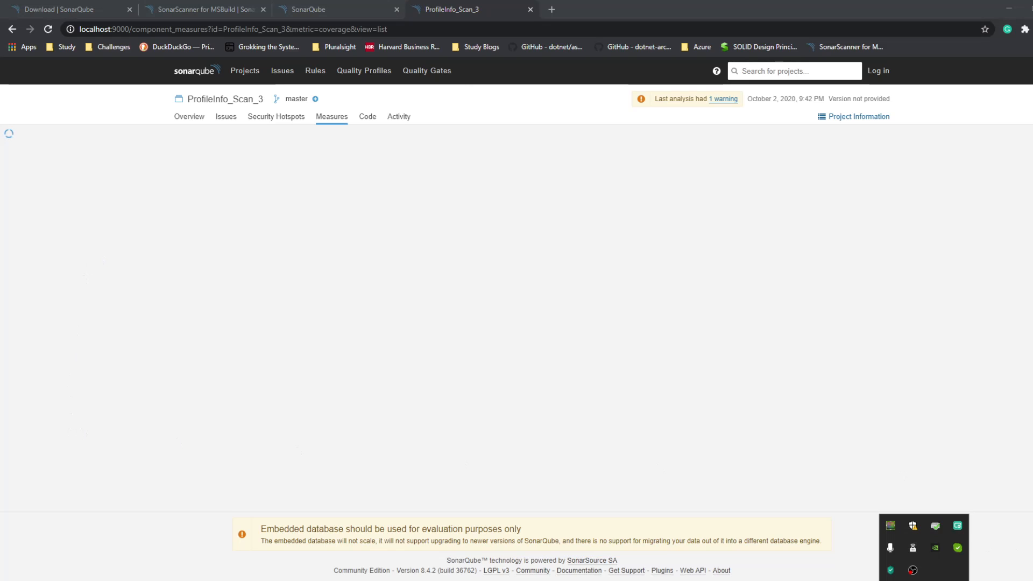
{"action": "left_click", "coordinate": [892, 570]}
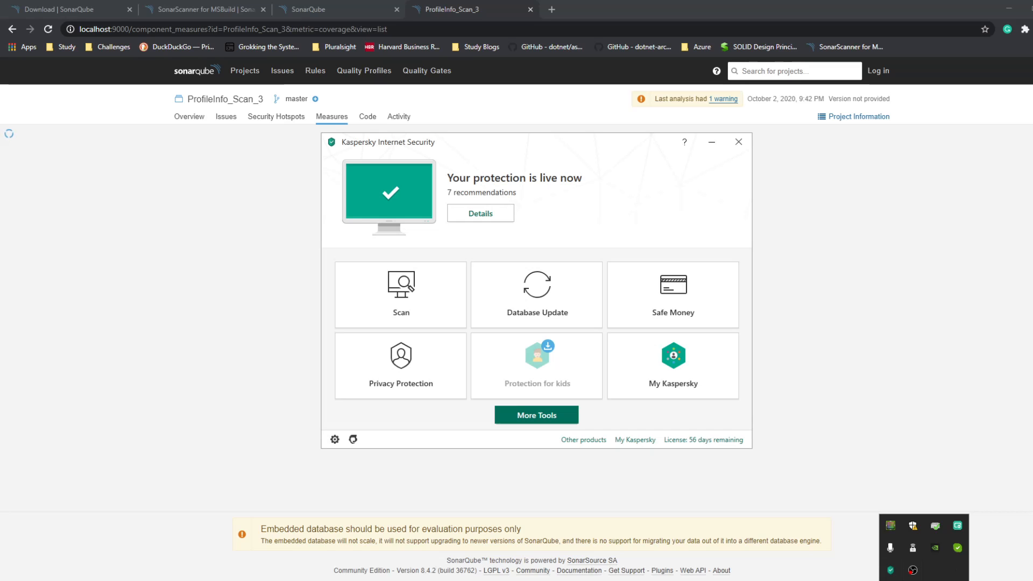
{"action": "left_click_drag", "start_coordinate": [525, 147], "coordinate": [1032, 167]}
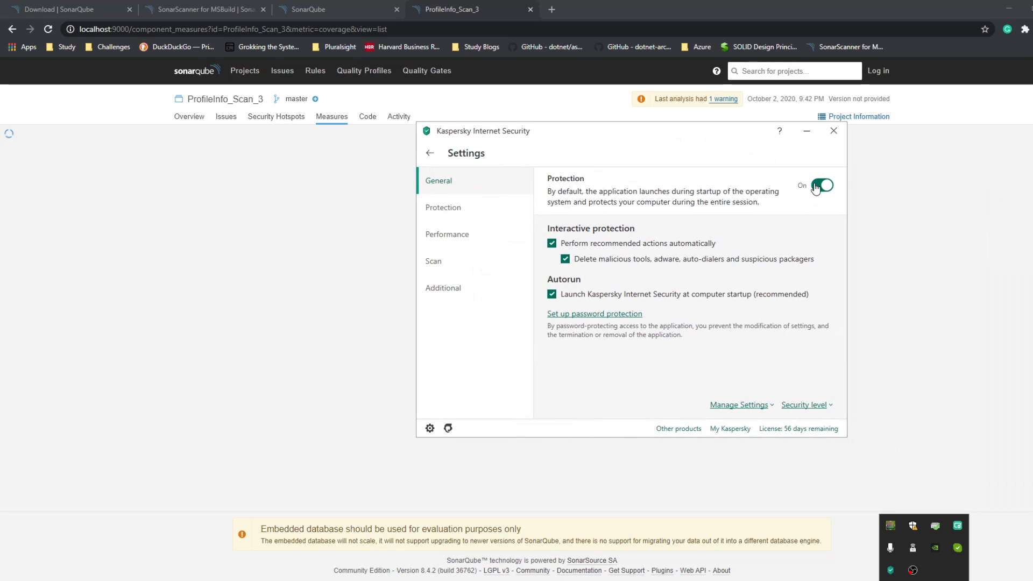
{"action": "left_click", "coordinate": [821, 186]}
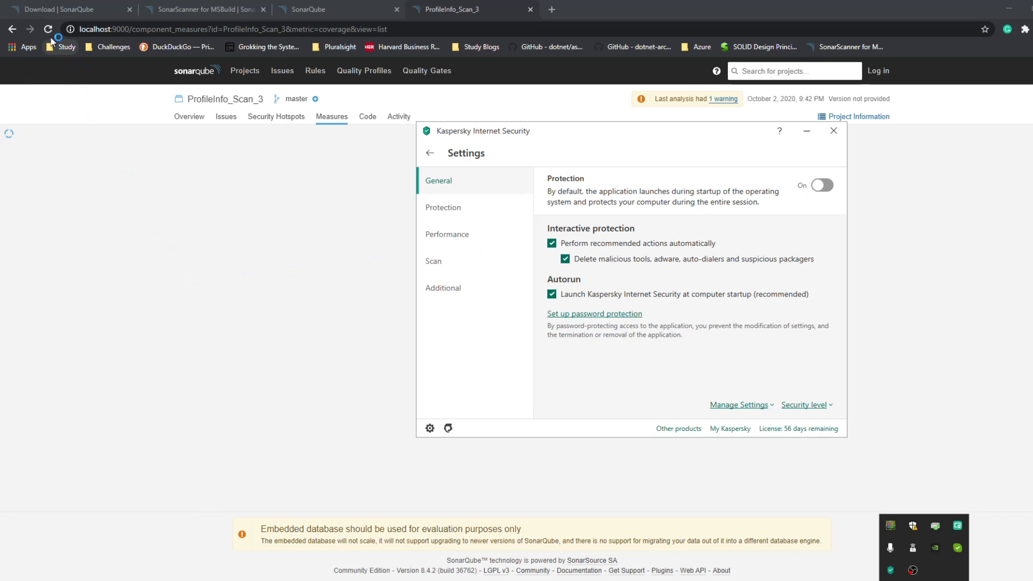
{"action": "left_click", "coordinate": [93, 79]}
{"action": "left_click", "coordinate": [48, 29]}
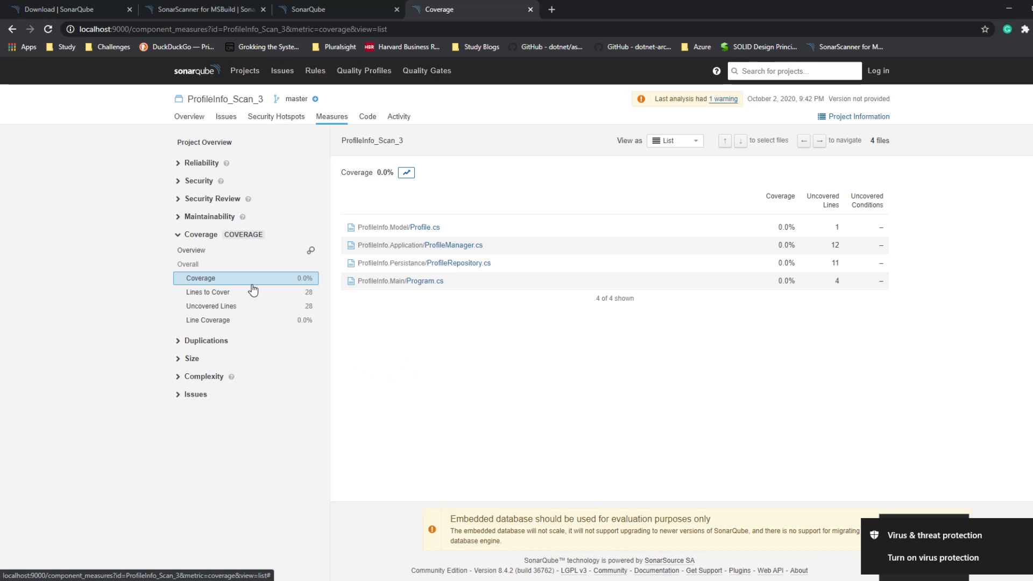
Step: Return to the project overview and log in to SonarQube with the administrator's login and password
{"action": "left_click", "coordinate": [196, 123]}
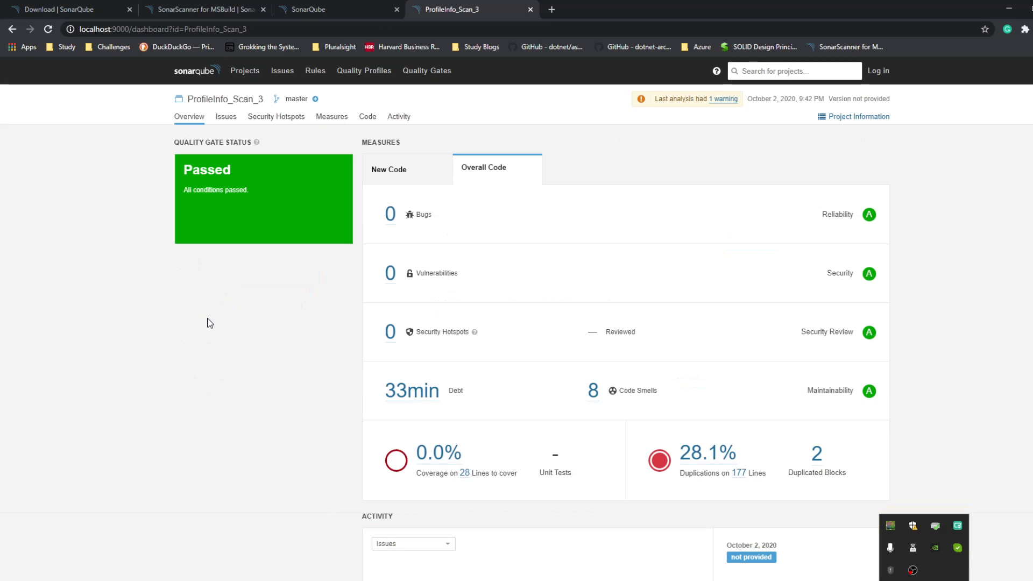
{"action": "left_click", "coordinate": [882, 78]}
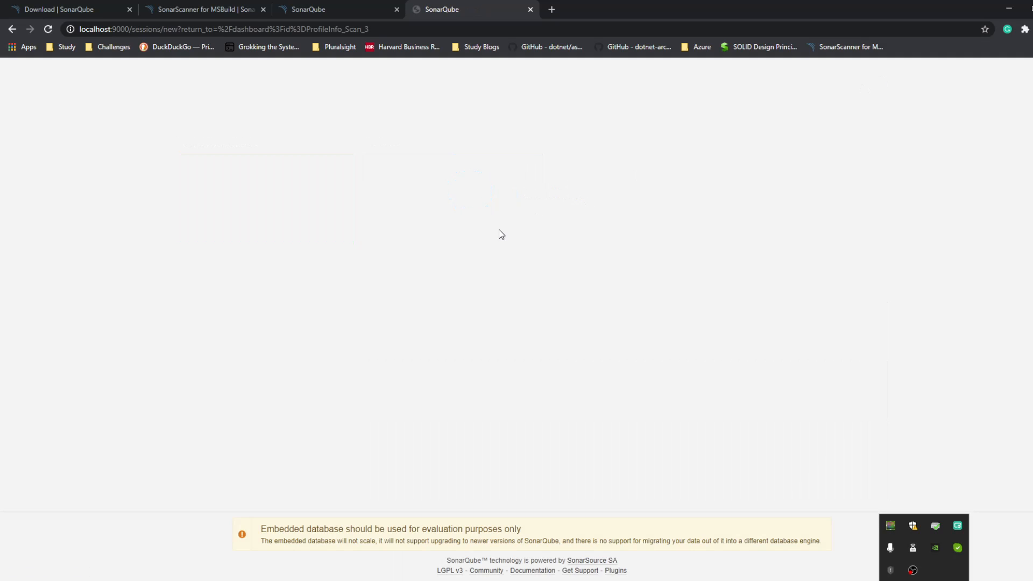
{"action": "type", "text": "admin"}
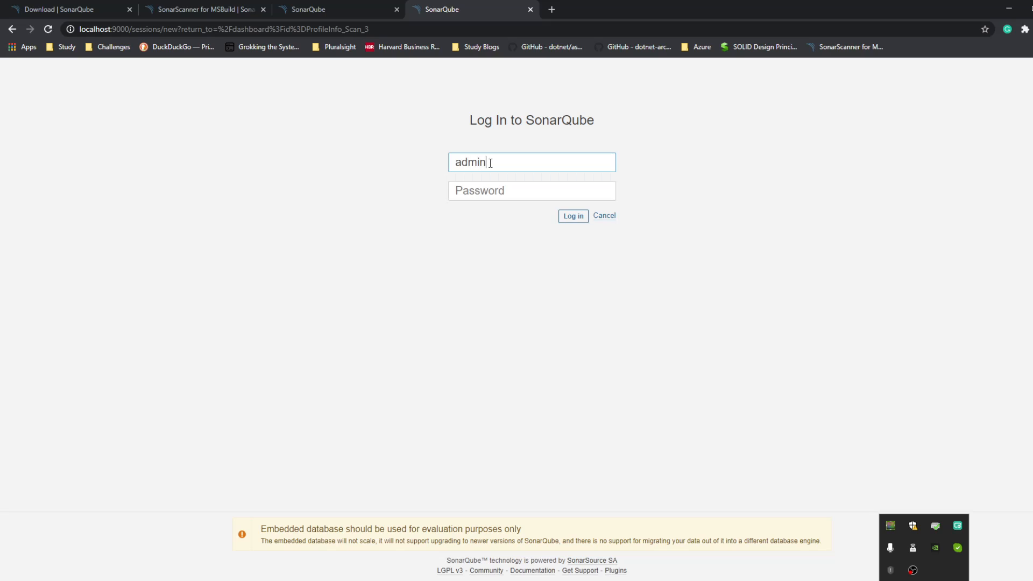
{"action": "key", "text": "Tab"}
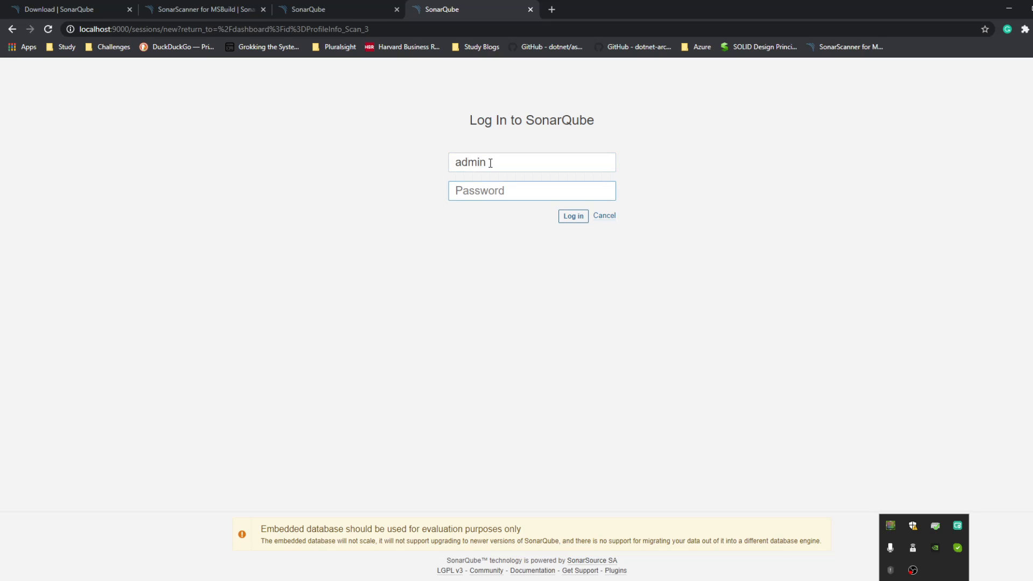
{"action": "type", "text": "a"}
{"action": "key", "text": "Return"}
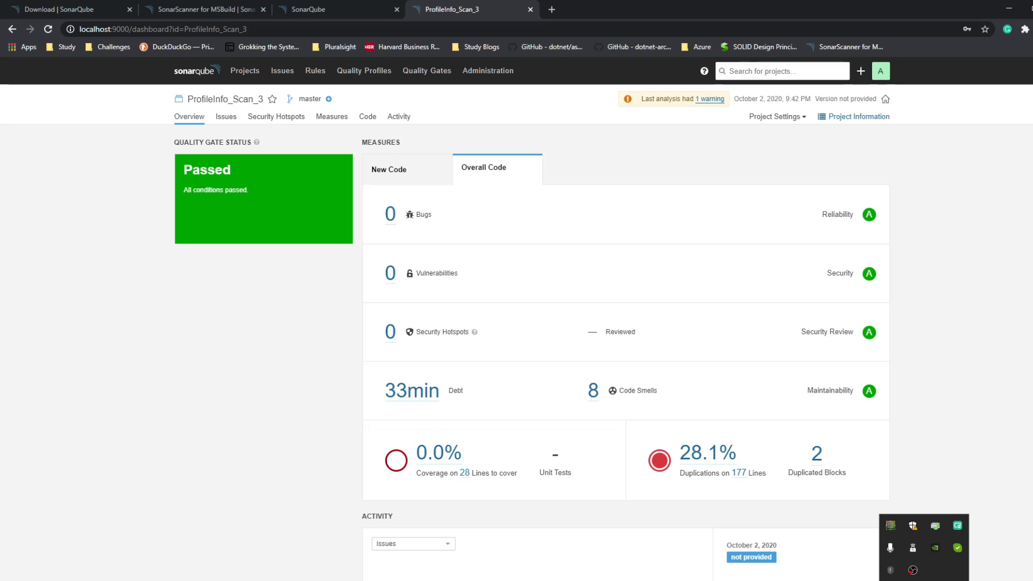
Step: Open the general settings of the ProfileInfo_Scan_3 project
{"action": "left_click", "coordinate": [775, 118]}
{"action": "left_click", "coordinate": [768, 140]}
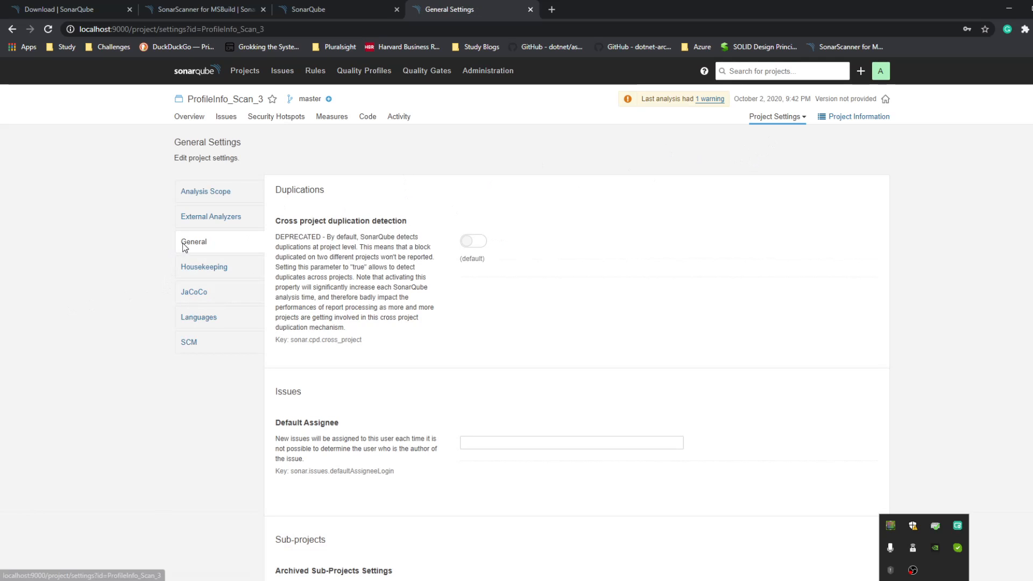
Step: Open the C# language settings of the project and go to the OpenCover report paths under Code Coverage
{"action": "left_click", "coordinate": [210, 322]}
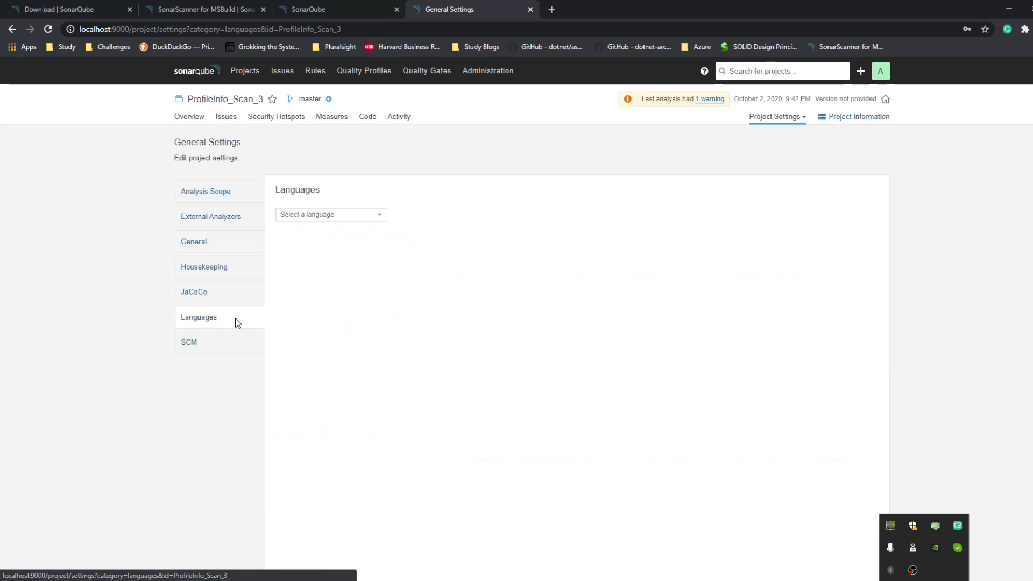
{"action": "left_click", "coordinate": [369, 214]}
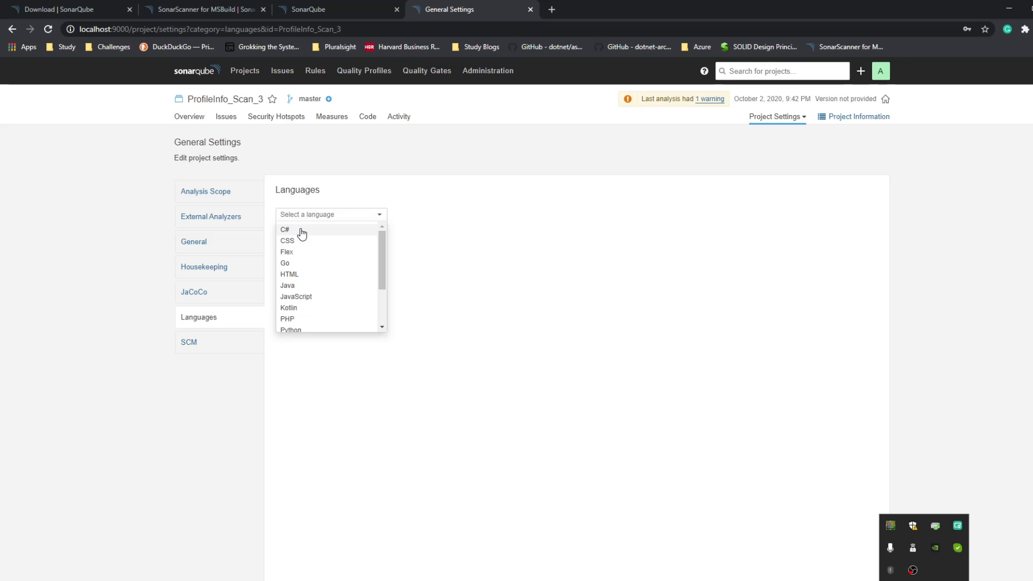
{"action": "left_click", "coordinate": [300, 230]}
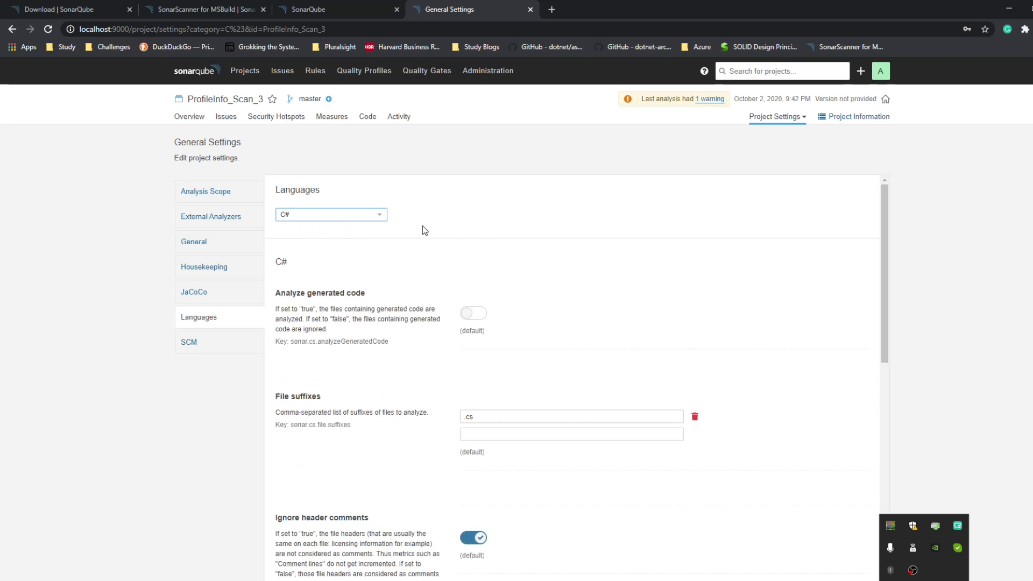
{"action": "scroll", "coordinate": [836, 258], "scroll_direction": "down", "scroll_amount": 10}
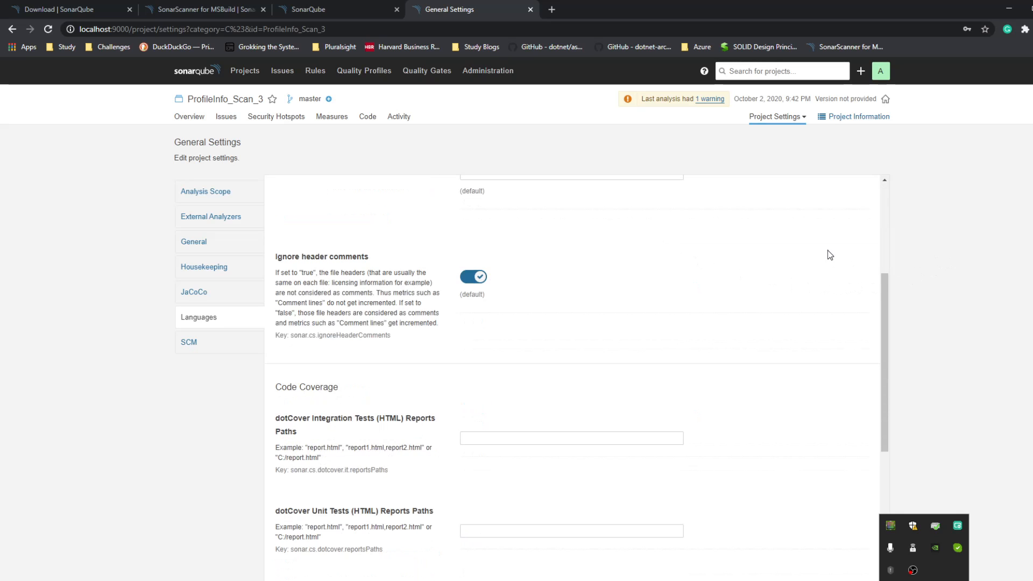
{"action": "scroll", "coordinate": [831, 255], "scroll_direction": "down", "scroll_amount": 2}
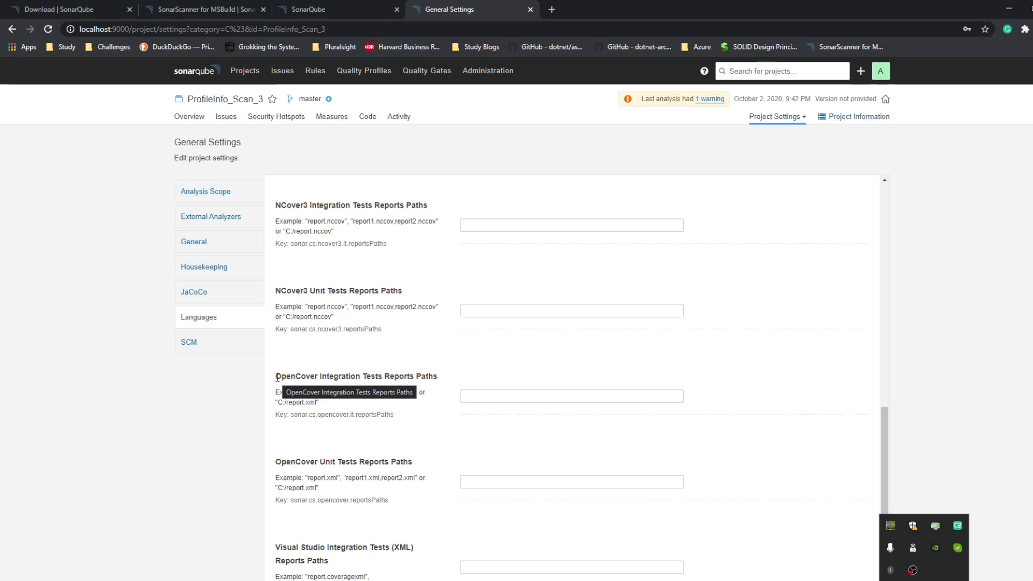
Step: Set OpenCover Integration Tests Reports Paths to **/coverage.opencover.xml, copying the file name from the ProfileInfo.UnitTest folder, and save it
{"action": "left_click_drag", "start_coordinate": [276, 377], "coordinate": [442, 380]}
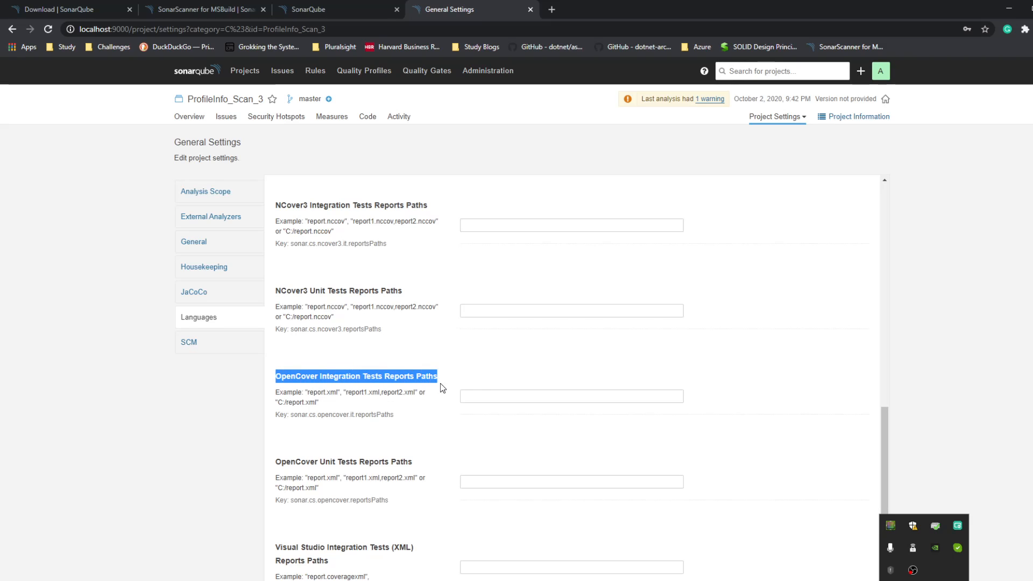
{"action": "left_click", "coordinate": [486, 395]}
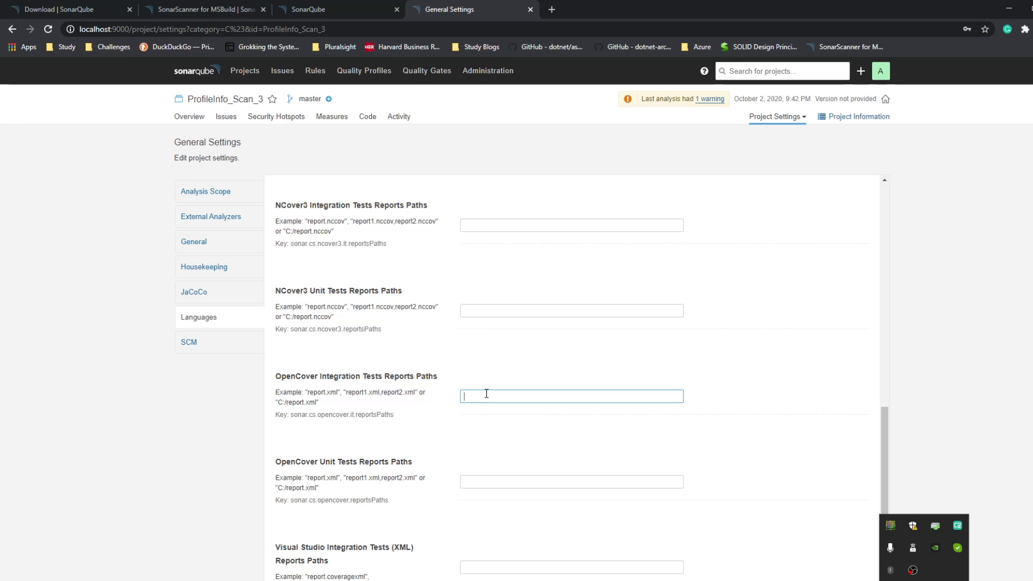
{"action": "type", "text": "**"}
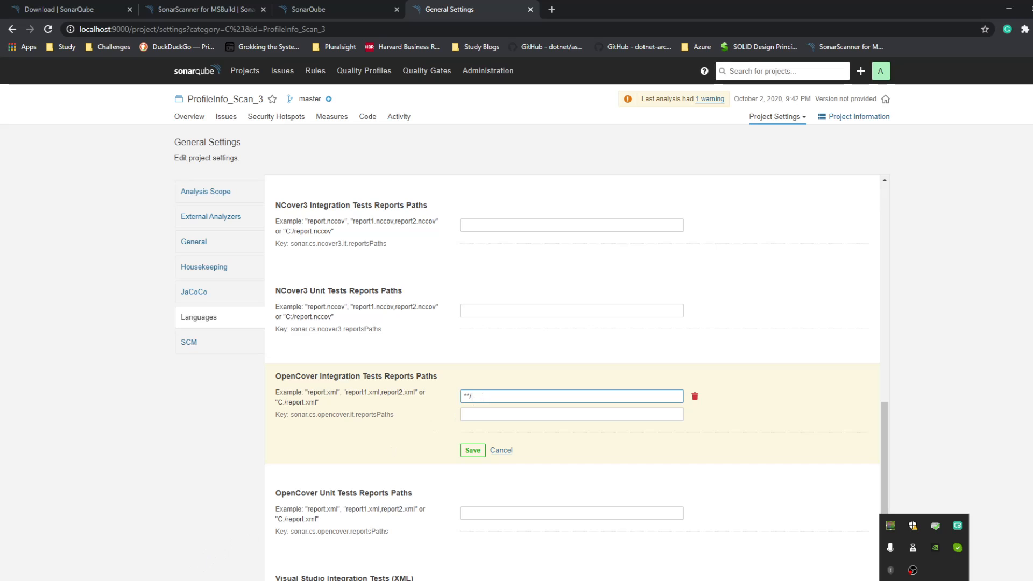
{"action": "left_click", "coordinate": [315, 580]}
{"action": "left_click", "coordinate": [492, 544]}
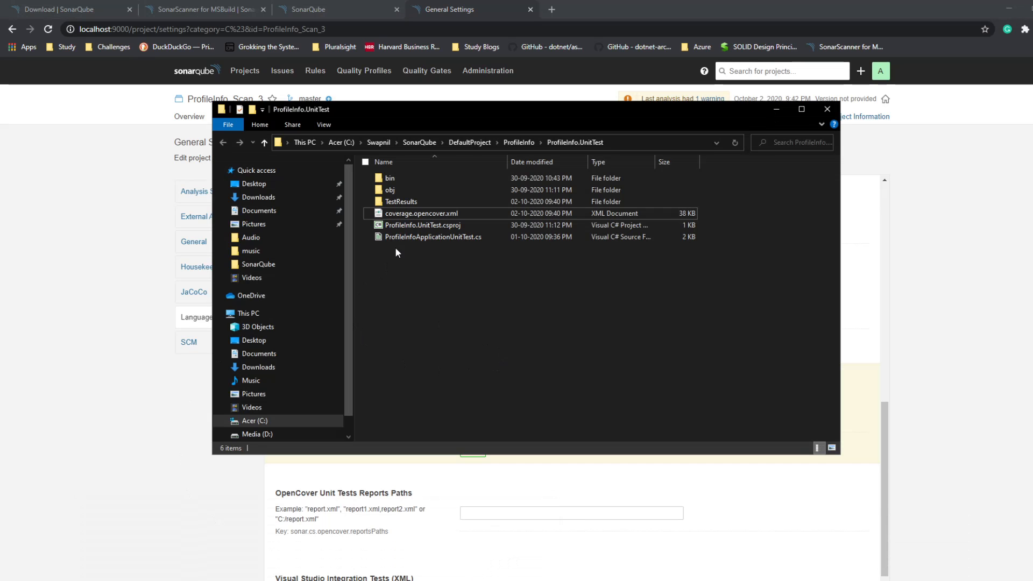
{"action": "left_click", "coordinate": [422, 215]}
{"action": "left_click", "coordinate": [422, 215]}
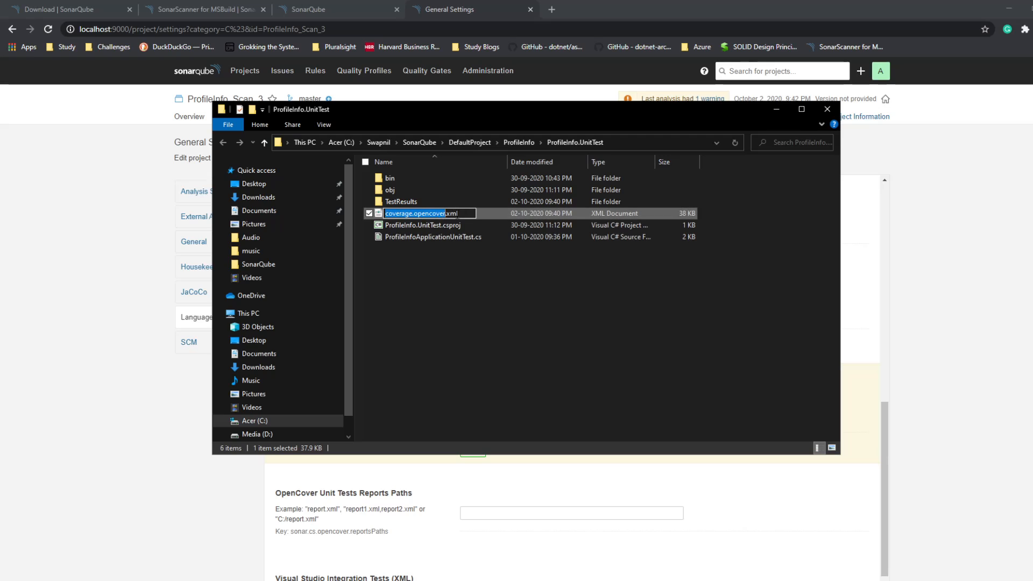
{"action": "key", "text": "ctrl+a"}
{"action": "key", "text": "ctrl+c"}
{"action": "left_click", "coordinate": [769, 109]}
{"action": "left_click", "coordinate": [500, 396]}
{"action": "key", "text": "ctrl+v"}
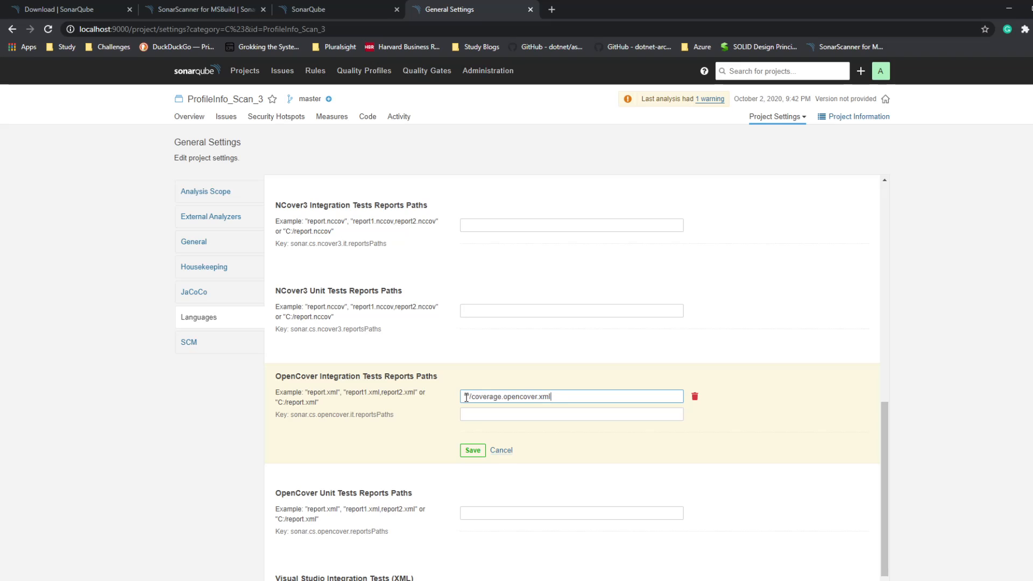
{"action": "left_click", "coordinate": [478, 452]}
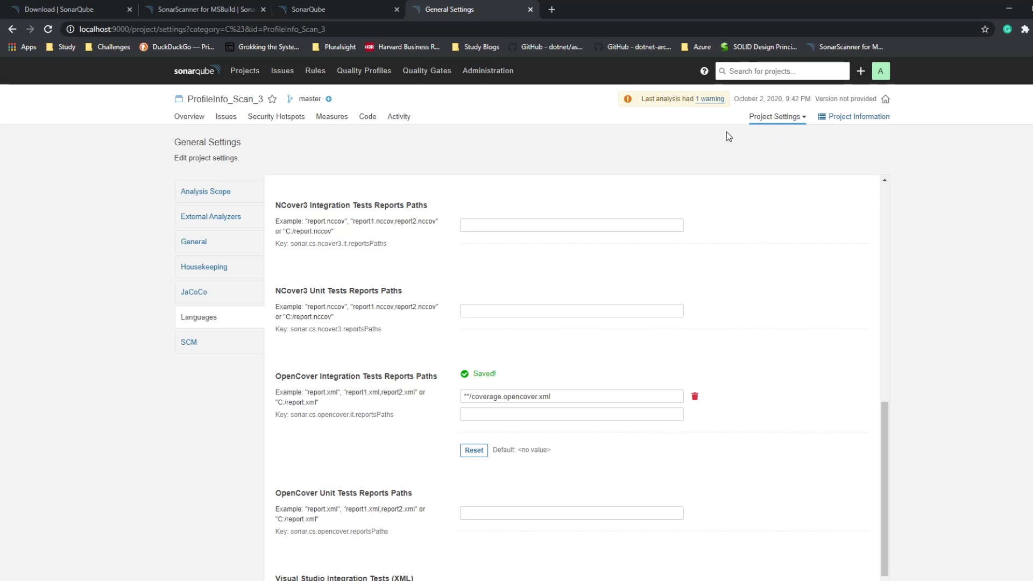
Step: Return to the project overview, then switch to the ProfileInfo Command Prompt and rerun the previous analysis command
{"action": "left_click", "coordinate": [188, 117]}
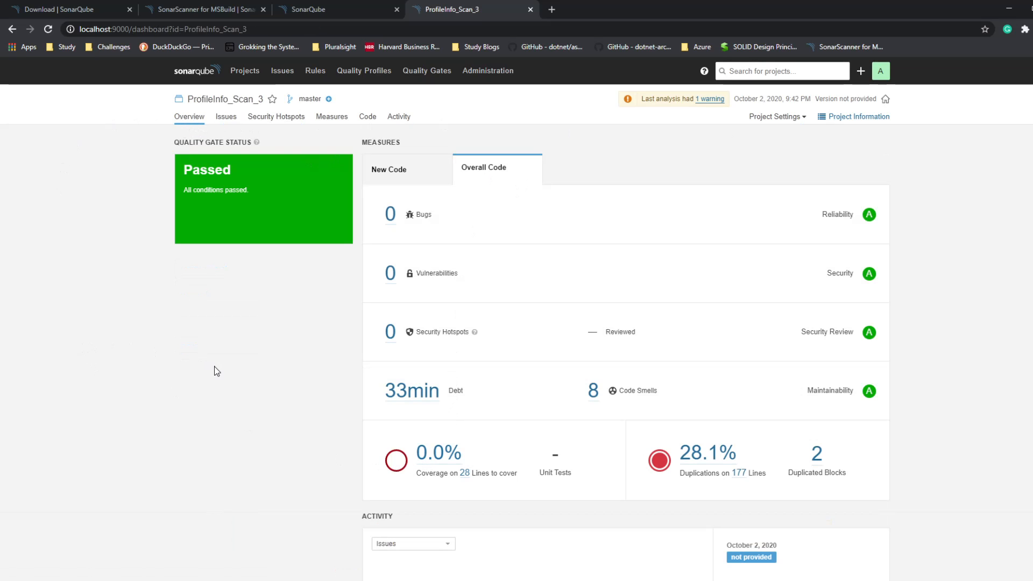
{"action": "mouse_move", "coordinate": [336, 580]}
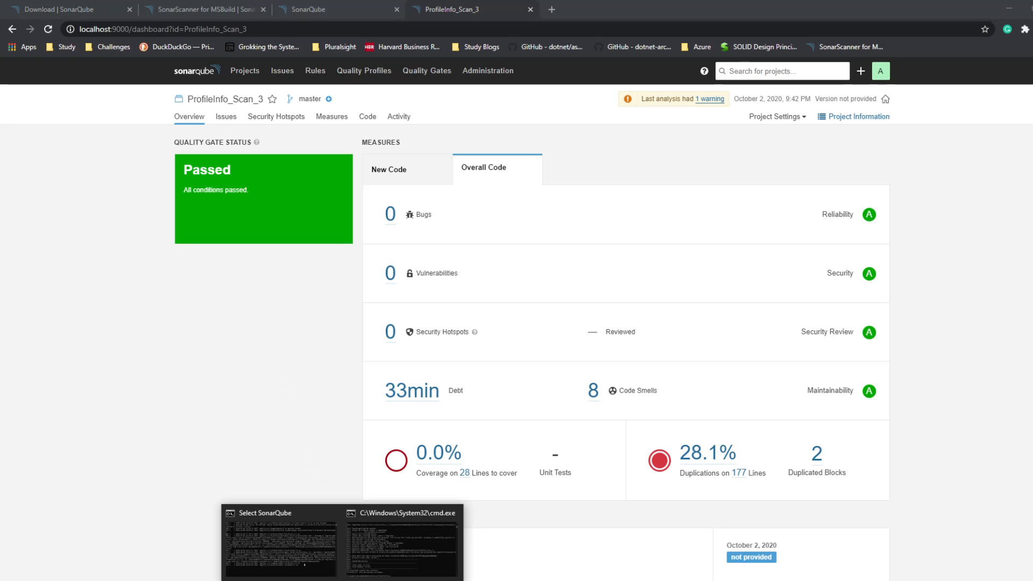
{"action": "left_click", "coordinate": [389, 553]}
{"action": "left_click", "coordinate": [498, 356]}
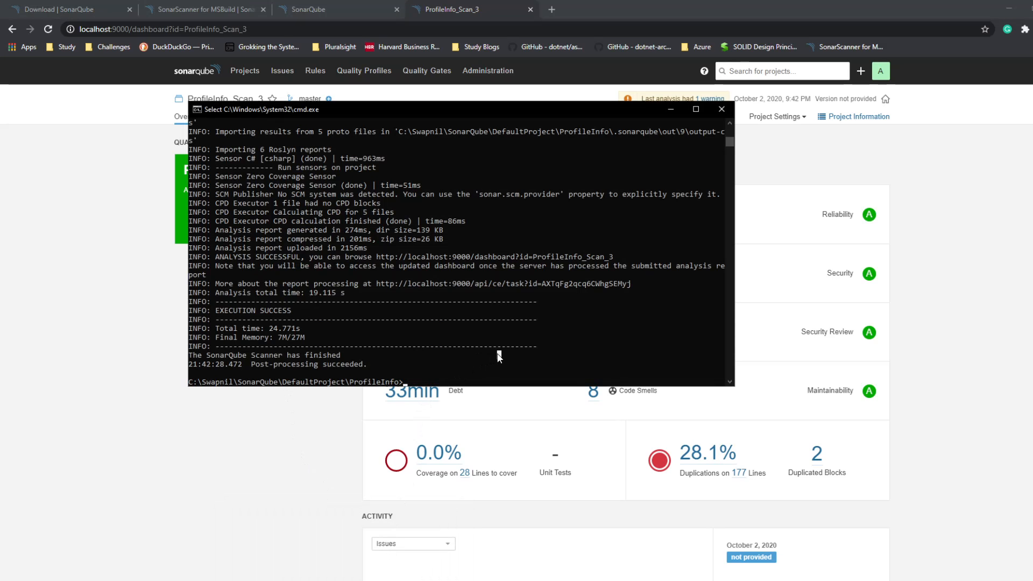
{"action": "key", "text": "Up"}
{"action": "key", "text": "Return"}
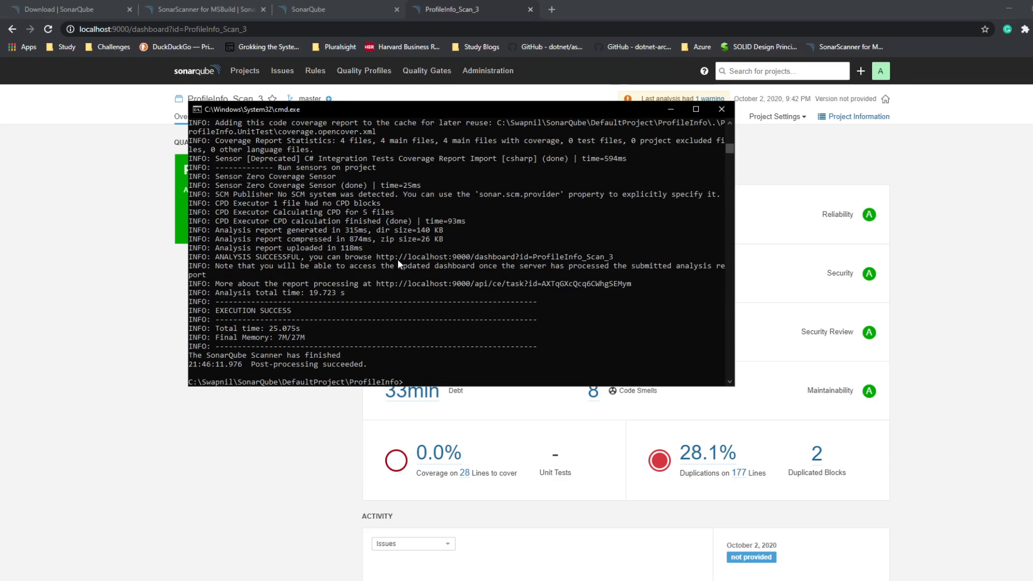
Step: Return to the browser, reload the ProfileInfo_Scan_3 overview and show its overall code measures
{"action": "left_click", "coordinate": [222, 462]}
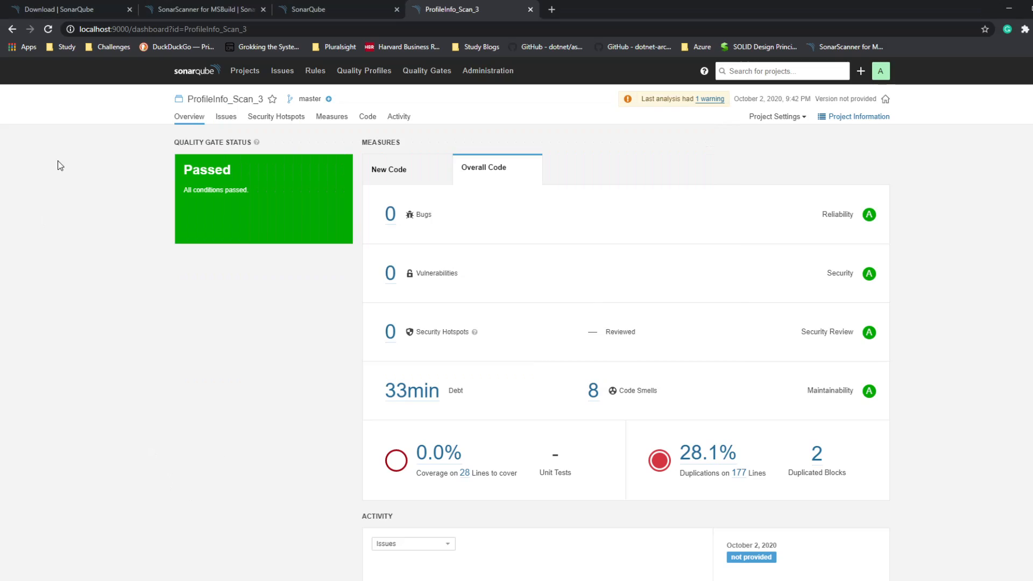
{"action": "left_click", "coordinate": [46, 31]}
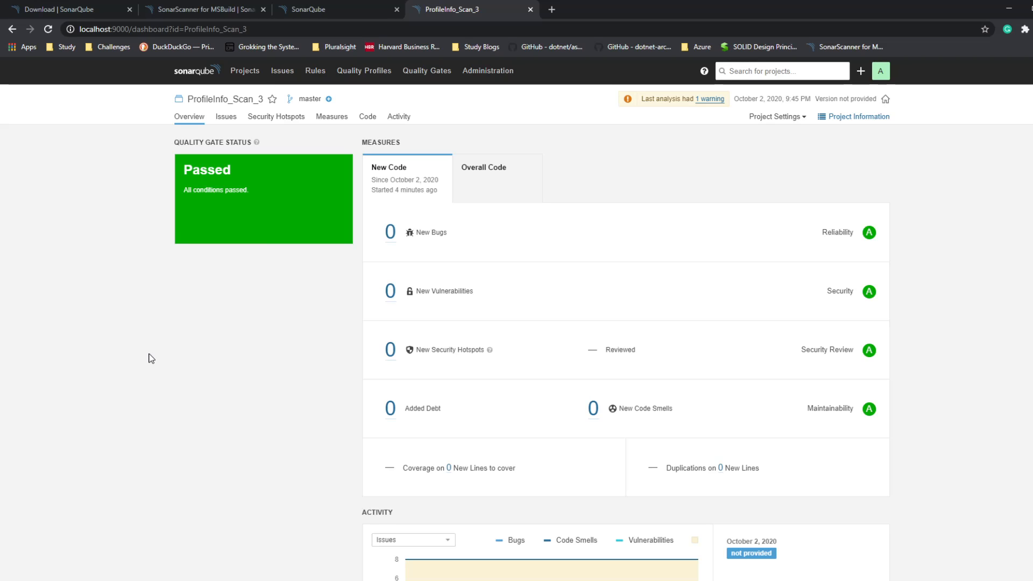
{"action": "left_click", "coordinate": [504, 165]}
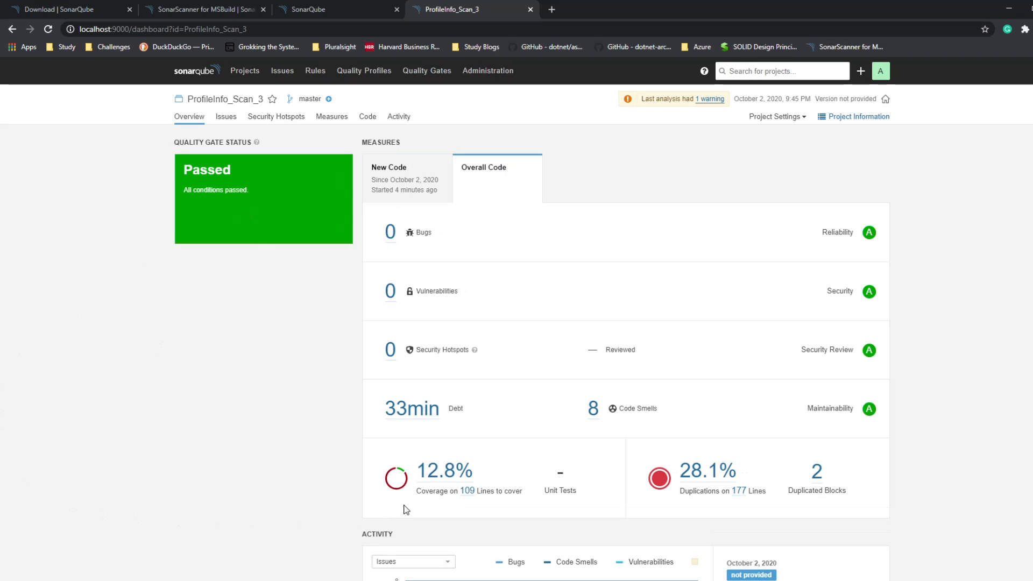
Step: Examine the coverage per file and the uncovered lines of ProfileRepository.cs, then go to the project's issues
{"action": "left_click", "coordinate": [433, 477]}
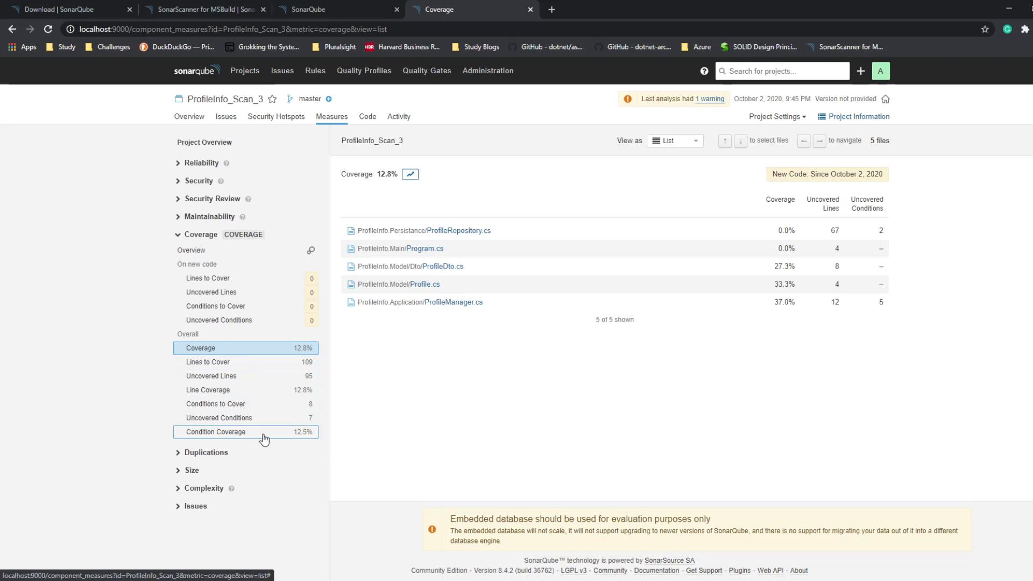
{"action": "left_click", "coordinate": [471, 231]}
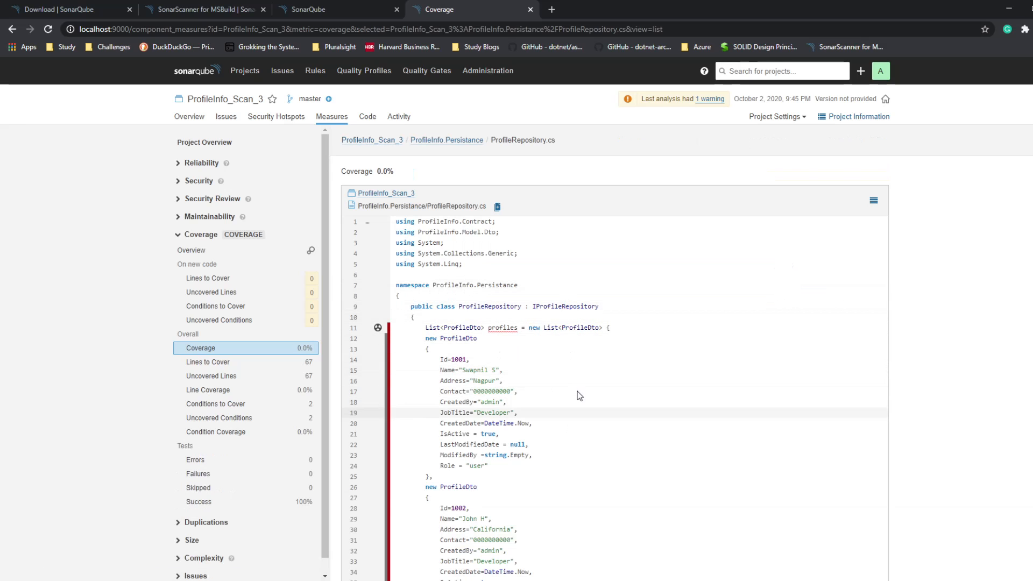
{"action": "scroll", "coordinate": [575, 385], "scroll_direction": "down", "scroll_amount": 8}
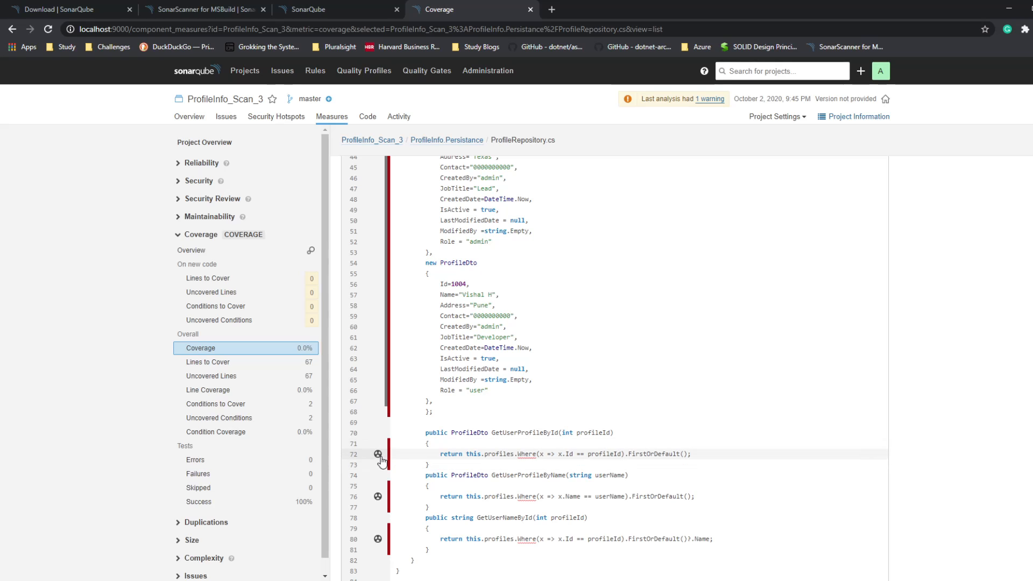
{"action": "left_click", "coordinate": [226, 117]}
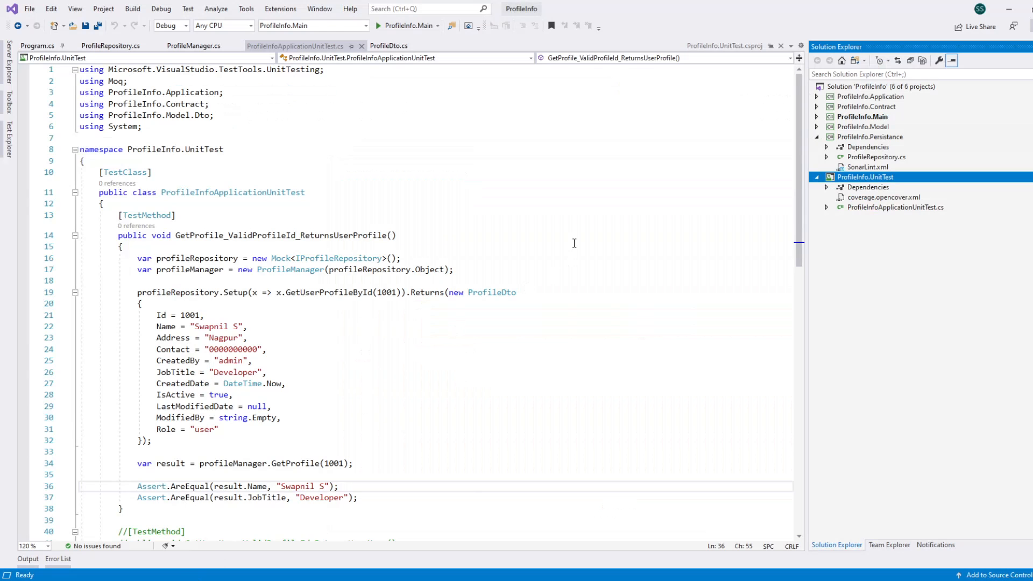
{"action": "left_click", "coordinate": [575, 215]}
{"action": "left_click", "coordinate": [463, 137]}
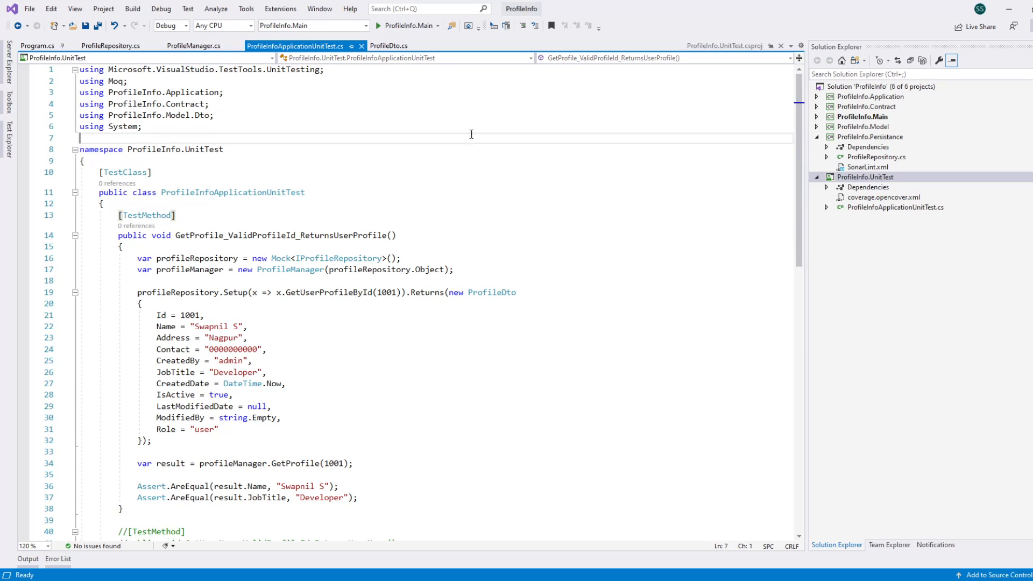
{"action": "left_click", "coordinate": [514, 103]}
{"action": "left_click", "coordinate": [465, 162]}
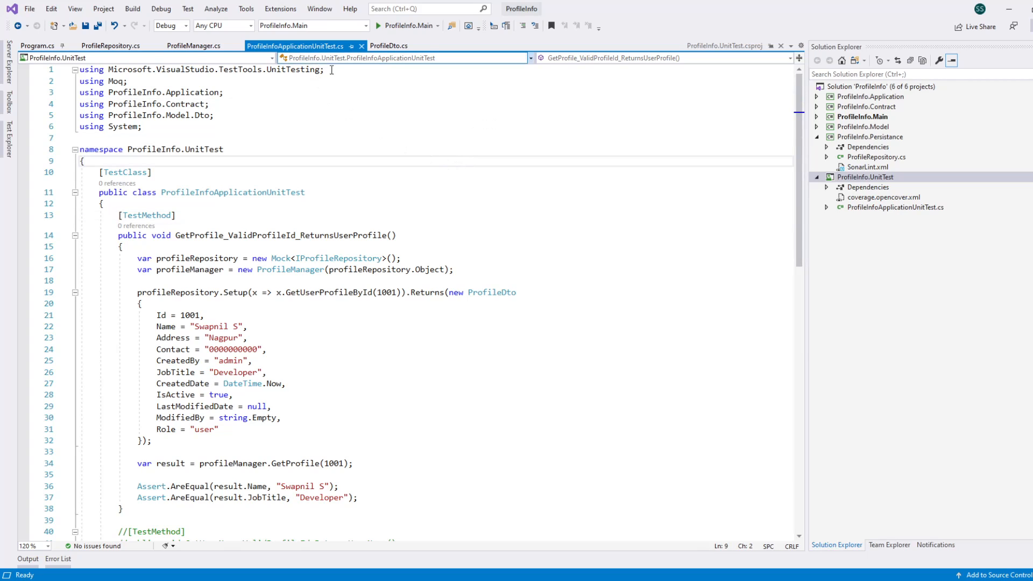
{"action": "left_click", "coordinate": [347, 92]}
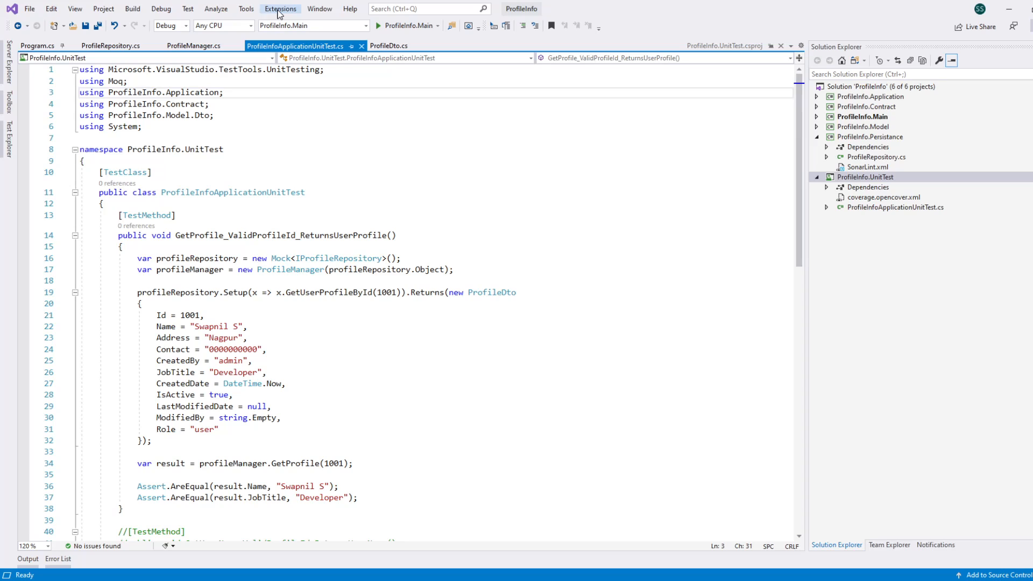
Step: Enable the installed SonarLint for Visual Studio 2019 extension and close the extension manager
{"action": "left_click", "coordinate": [280, 9]}
{"action": "left_click", "coordinate": [293, 37]}
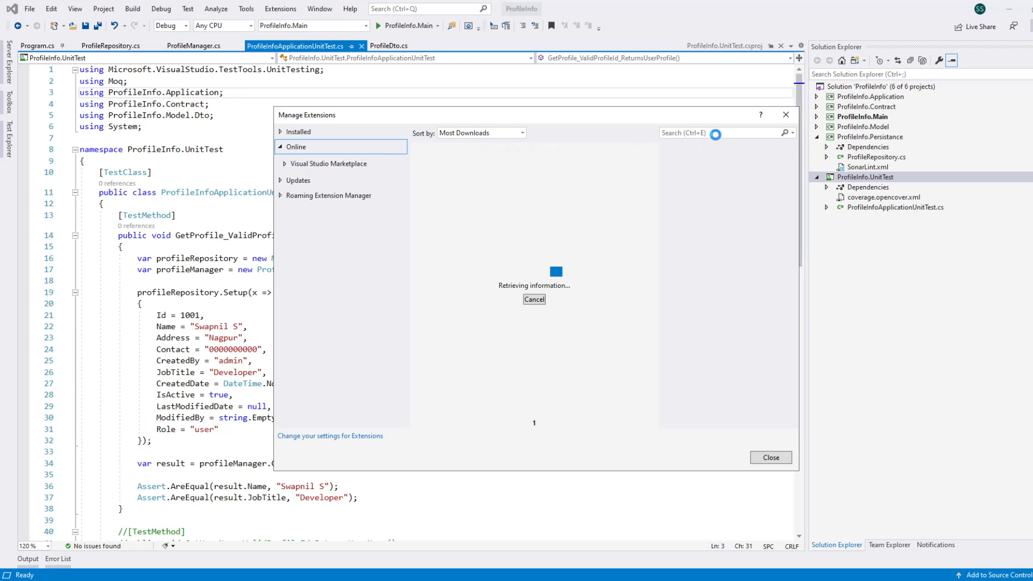
{"action": "left_click", "coordinate": [716, 135]}
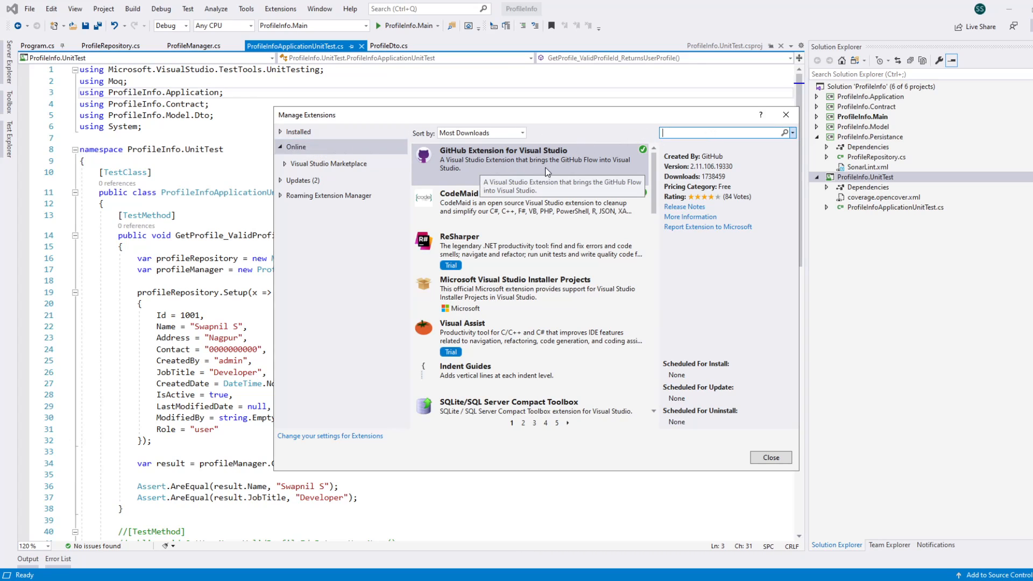
{"action": "left_click", "coordinate": [305, 133]}
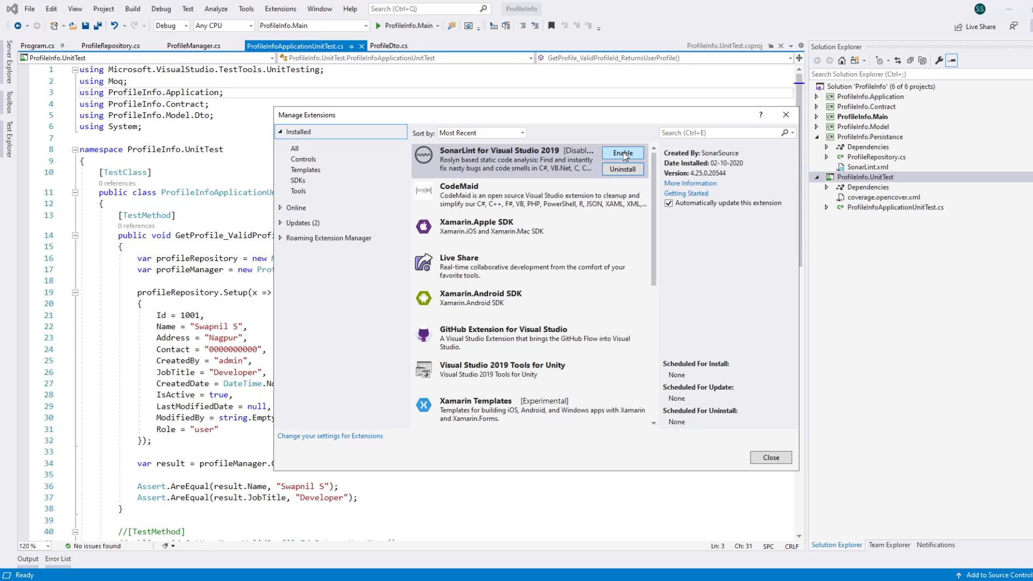
{"action": "left_click", "coordinate": [623, 154]}
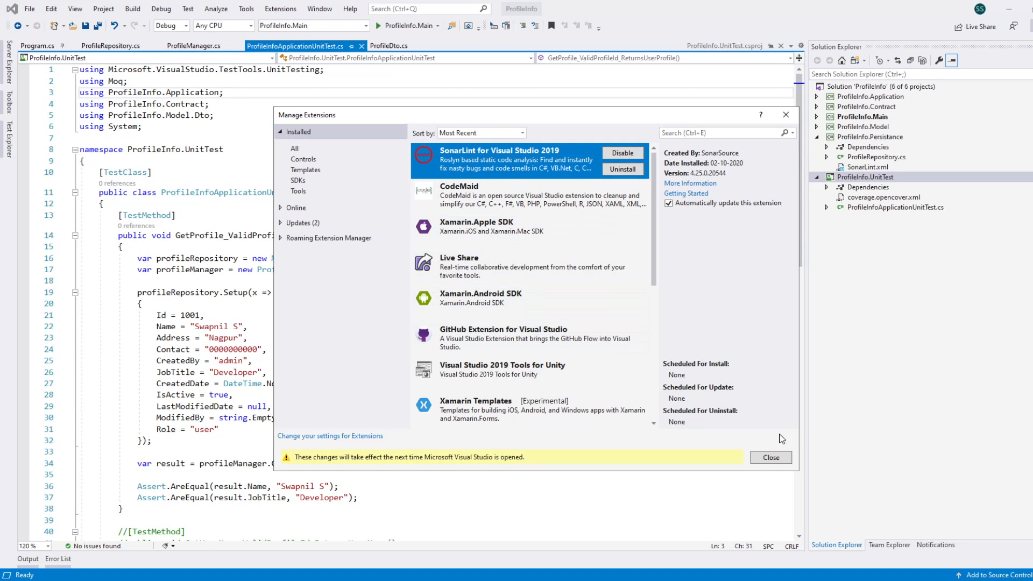
{"action": "left_click", "coordinate": [771, 457]}
{"action": "left_click", "coordinate": [530, 205]}
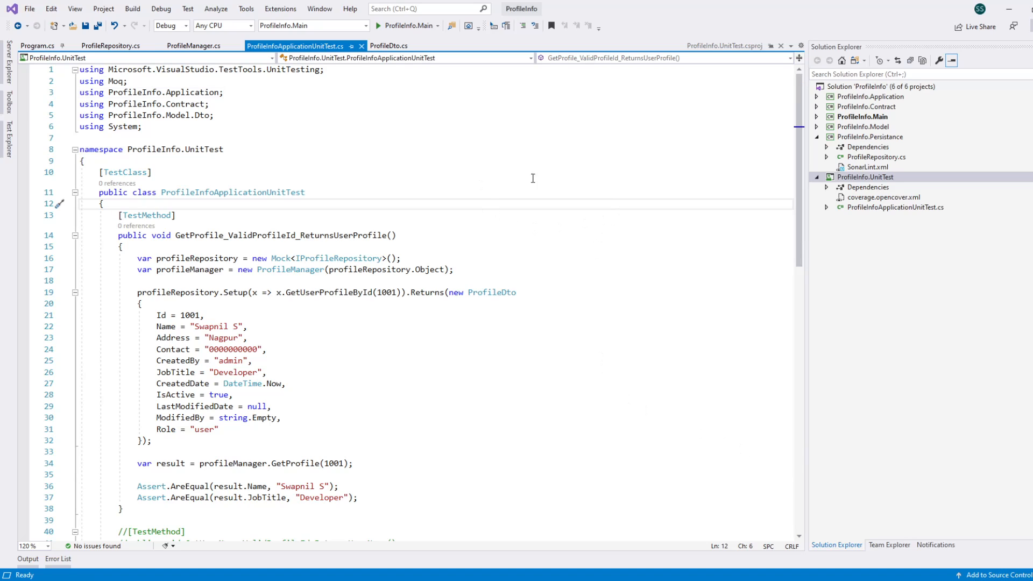
{"action": "left_click", "coordinate": [668, 103]}
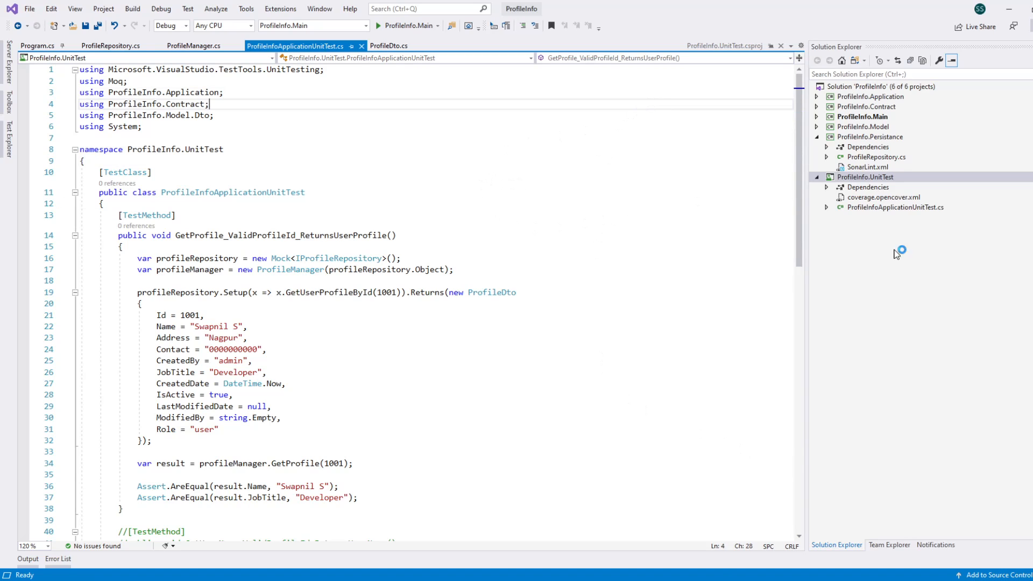
{"action": "left_click", "coordinate": [284, 315]}
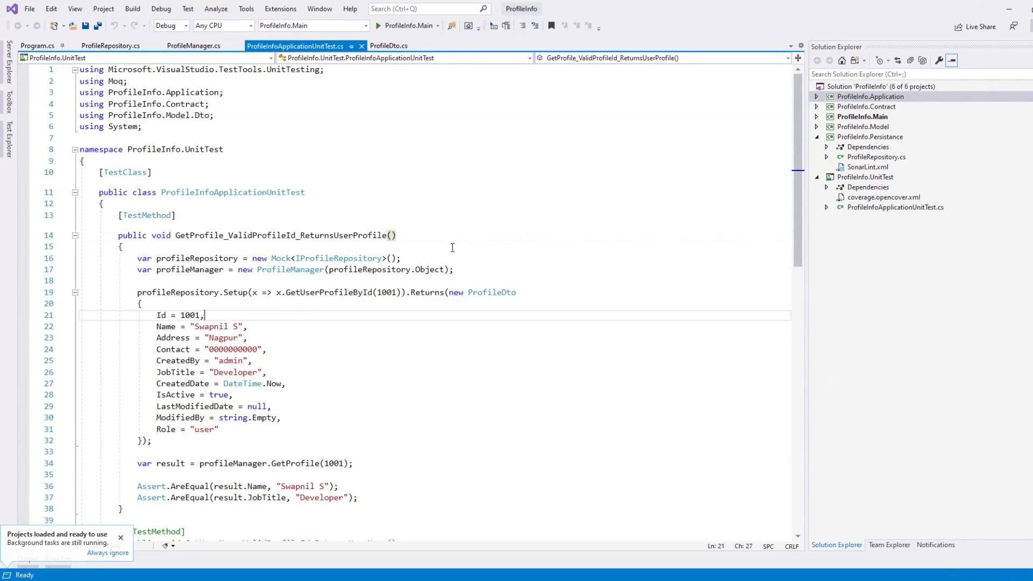
{"action": "left_click", "coordinate": [486, 178]}
{"action": "left_click", "coordinate": [486, 184]}
{"action": "left_click", "coordinate": [502, 129]}
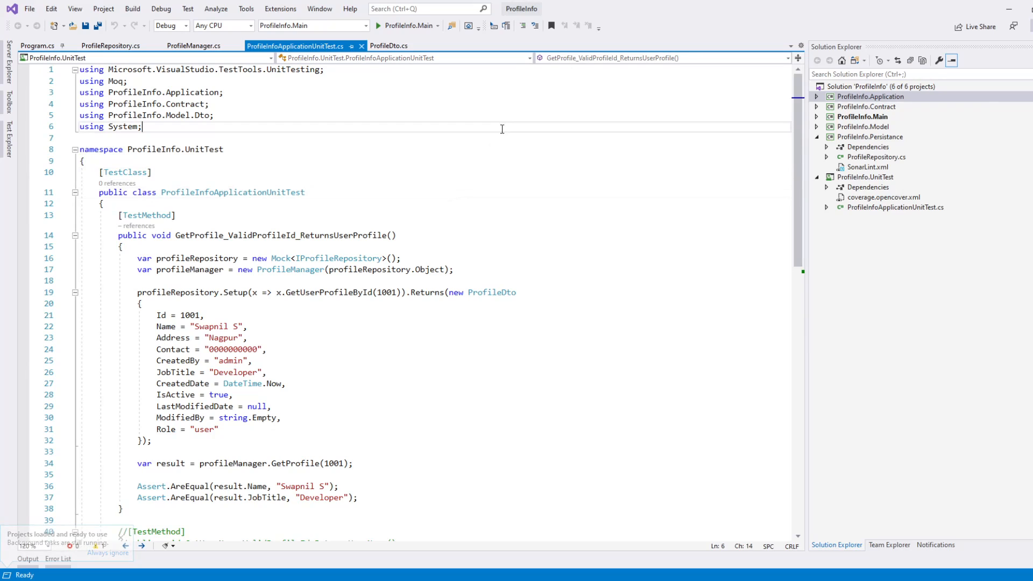
{"action": "left_click", "coordinate": [411, 178]}
{"action": "left_click", "coordinate": [392, 188]}
{"action": "left_click", "coordinate": [594, 237]}
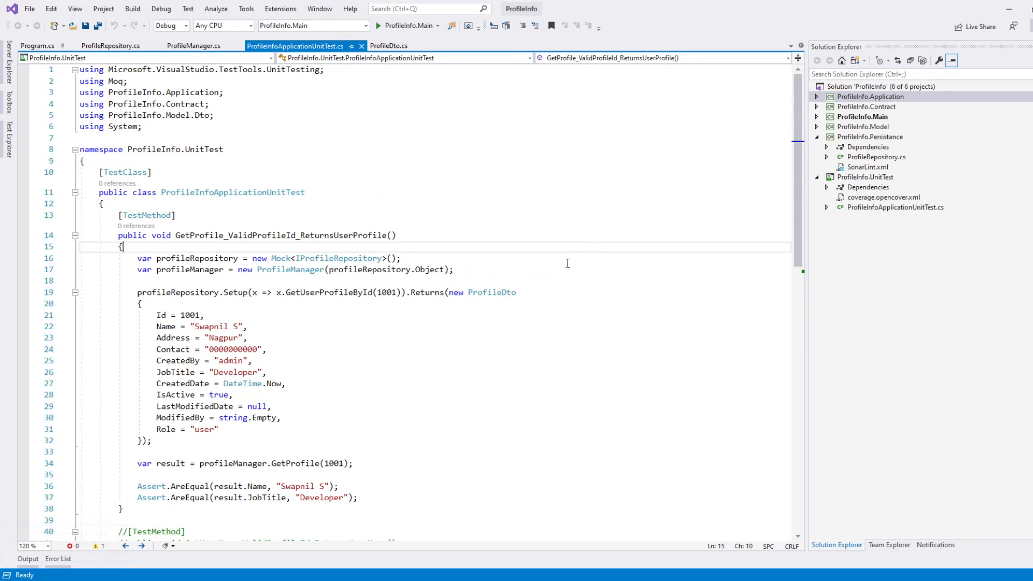
Step: Examine the SonarLint warning on the Assert.AreEqual argument order in ProfileInfoApplicationUnitTest.cs
{"action": "left_click", "coordinate": [541, 272]}
{"action": "left_click", "coordinate": [580, 232]}
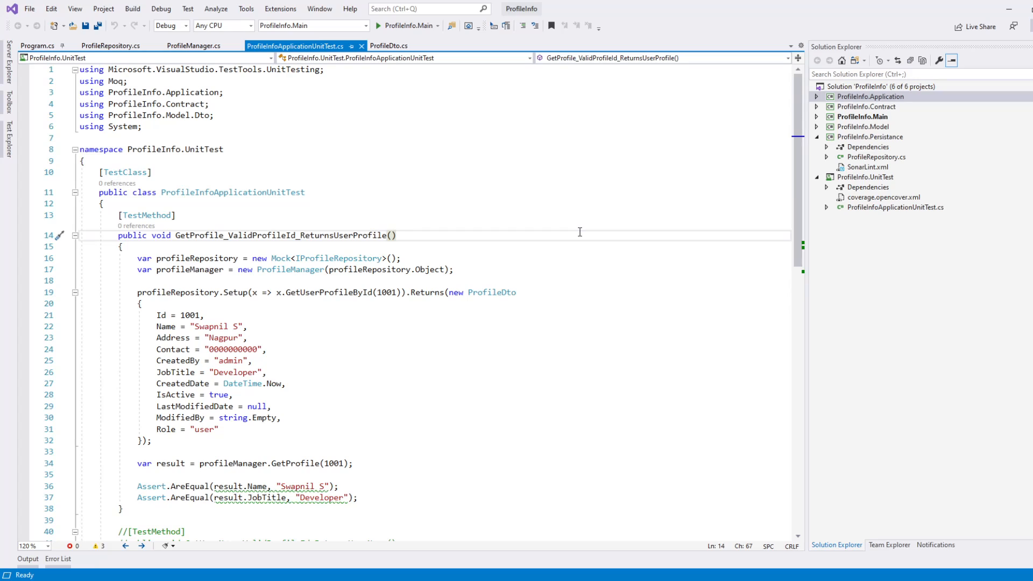
{"action": "left_click", "coordinate": [552, 257]}
{"action": "left_click", "coordinate": [545, 265]}
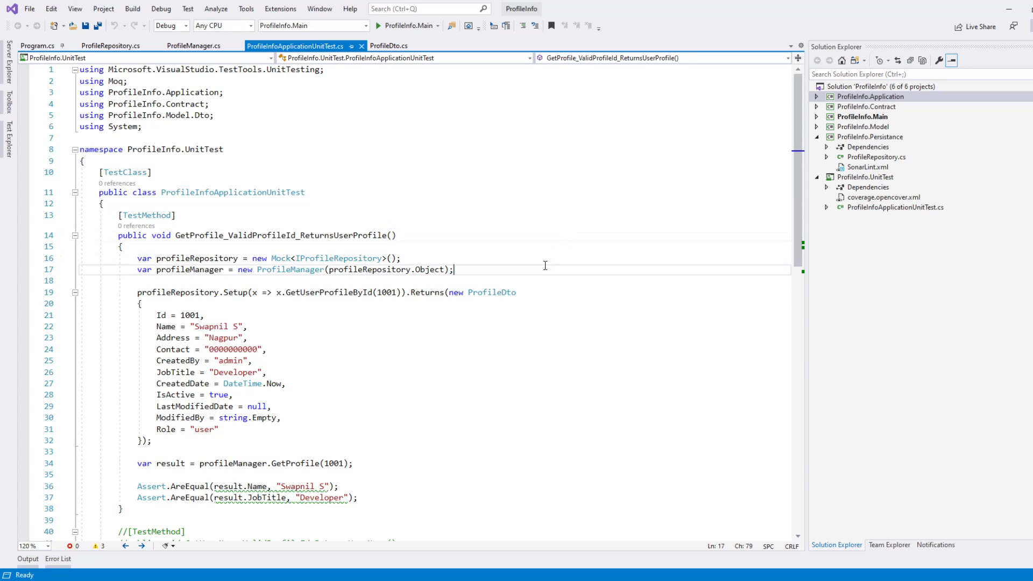
{"action": "left_click", "coordinate": [517, 340]}
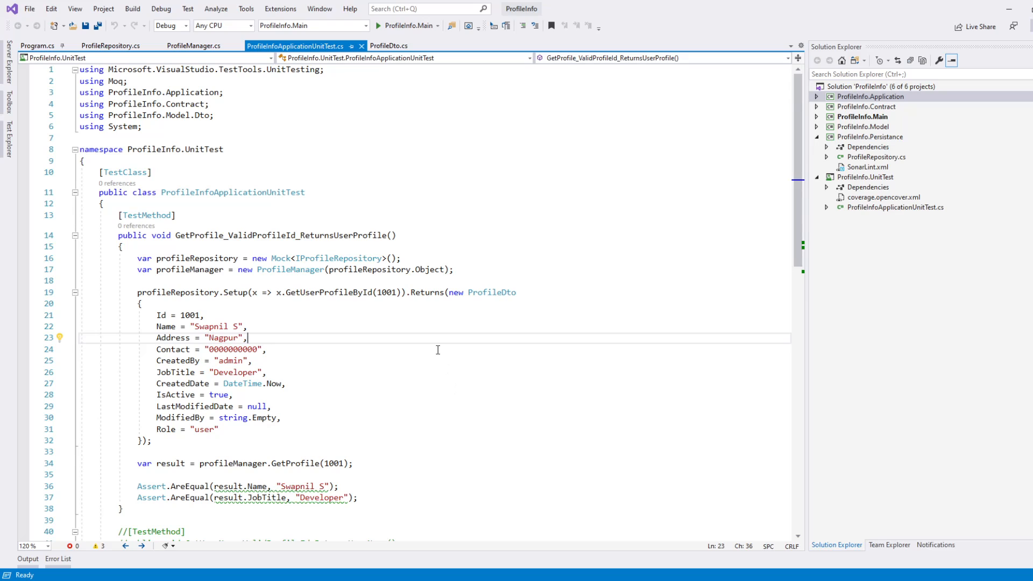
{"action": "scroll", "coordinate": [438, 350], "scroll_direction": "down", "scroll_amount": 2}
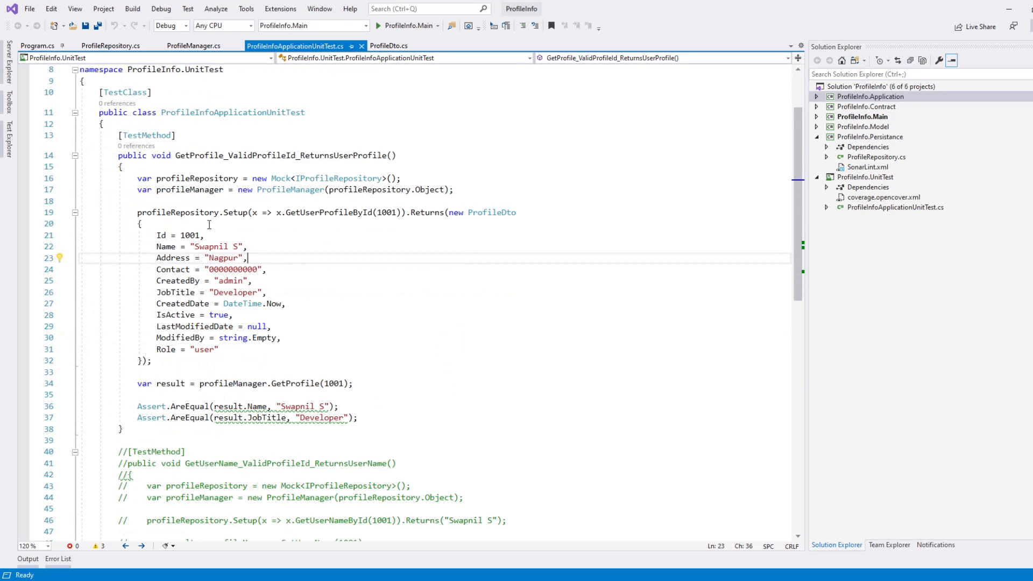
{"action": "left_click", "coordinate": [216, 421]}
{"action": "left_click", "coordinate": [264, 395]}
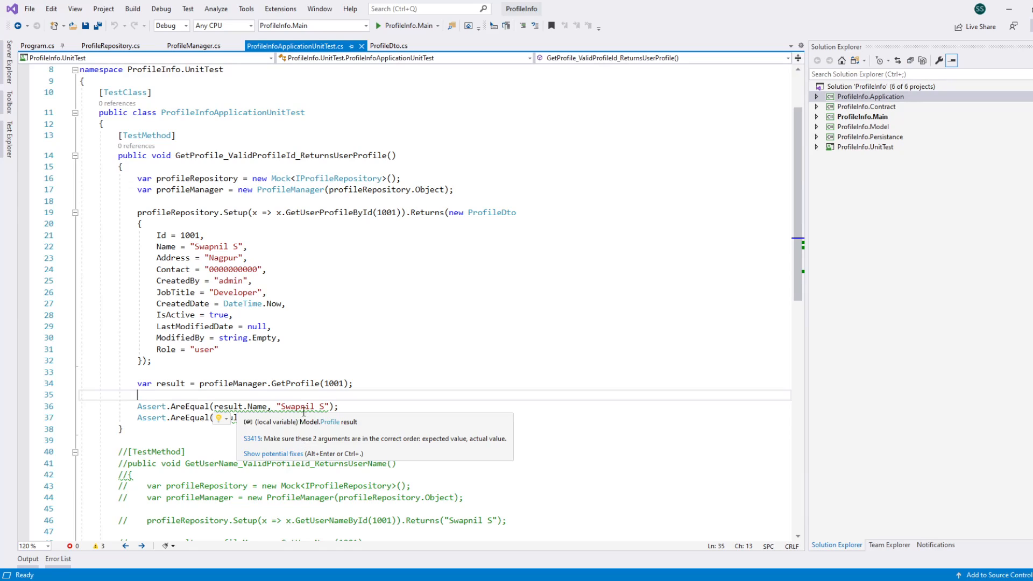
{"action": "left_click", "coordinate": [384, 249]}
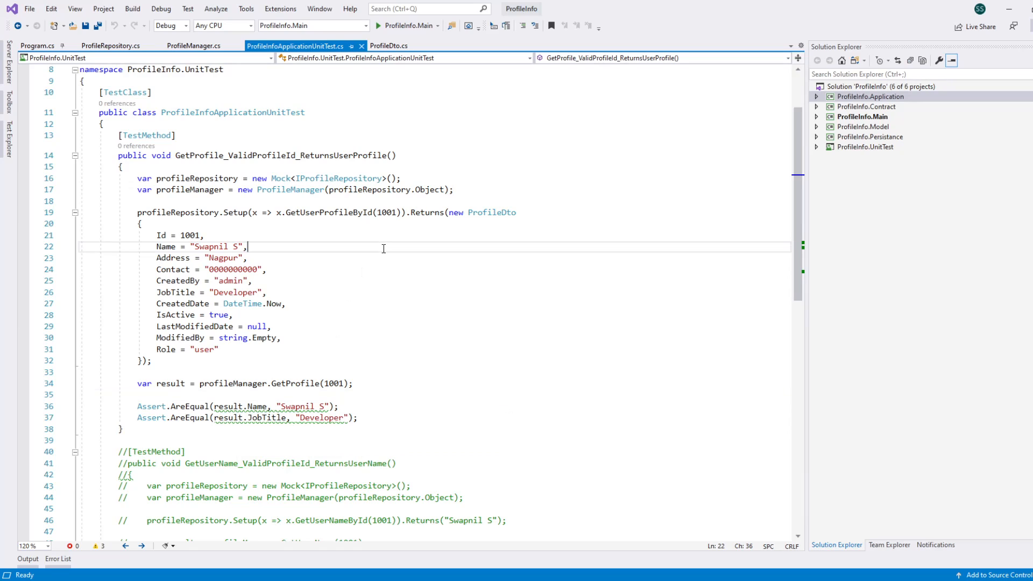
Step: Open Program.cs of the ProfileInfo.Main project and inspect the SonarLint warning on the Program class
{"action": "left_click", "coordinate": [816, 117]}
{"action": "double_click", "coordinate": [861, 138]}
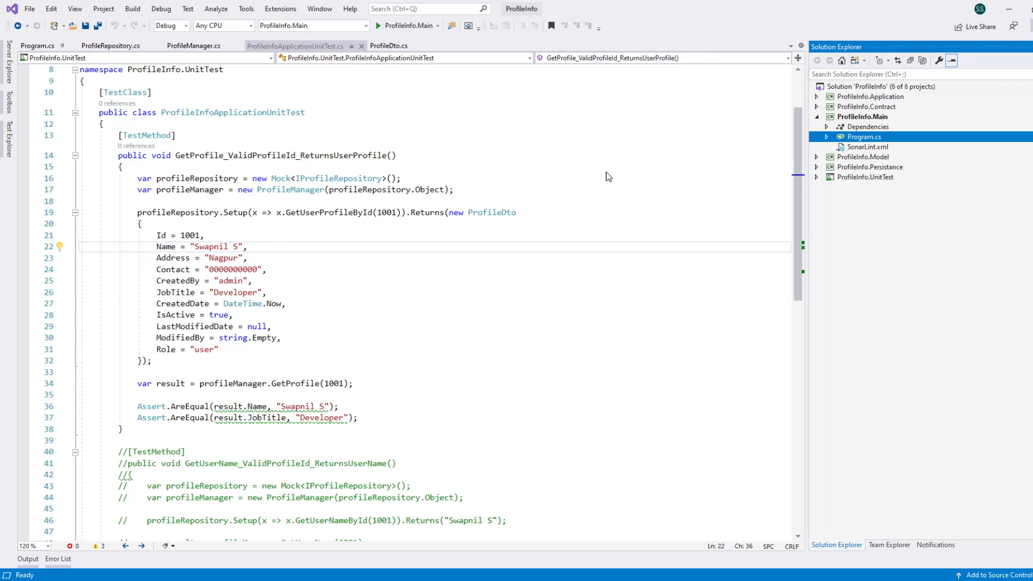
{"action": "left_click", "coordinate": [437, 246]}
{"action": "left_click", "coordinate": [322, 176]}
{"action": "left_click", "coordinate": [144, 147]}
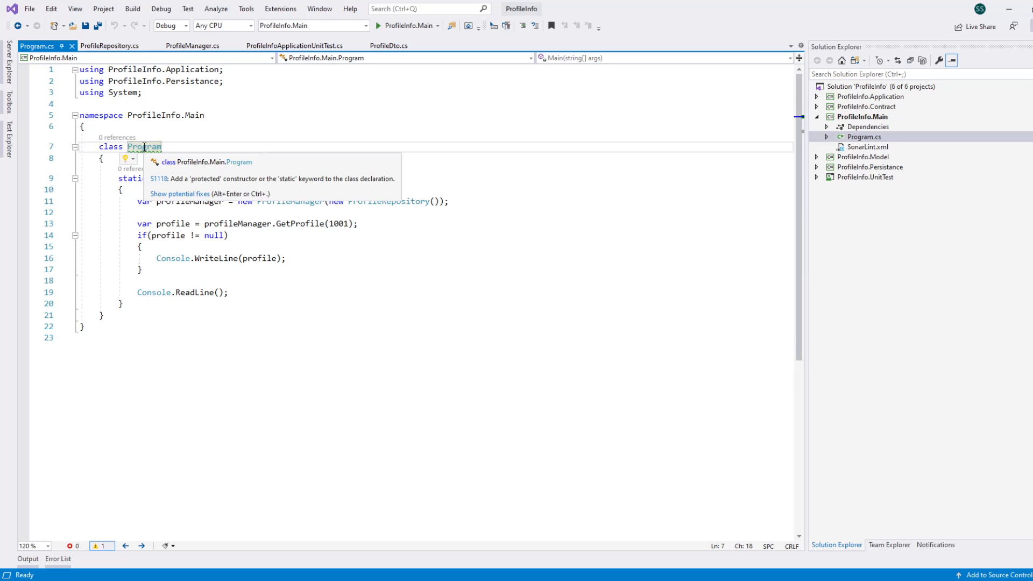
{"action": "left_click", "coordinate": [231, 115]}
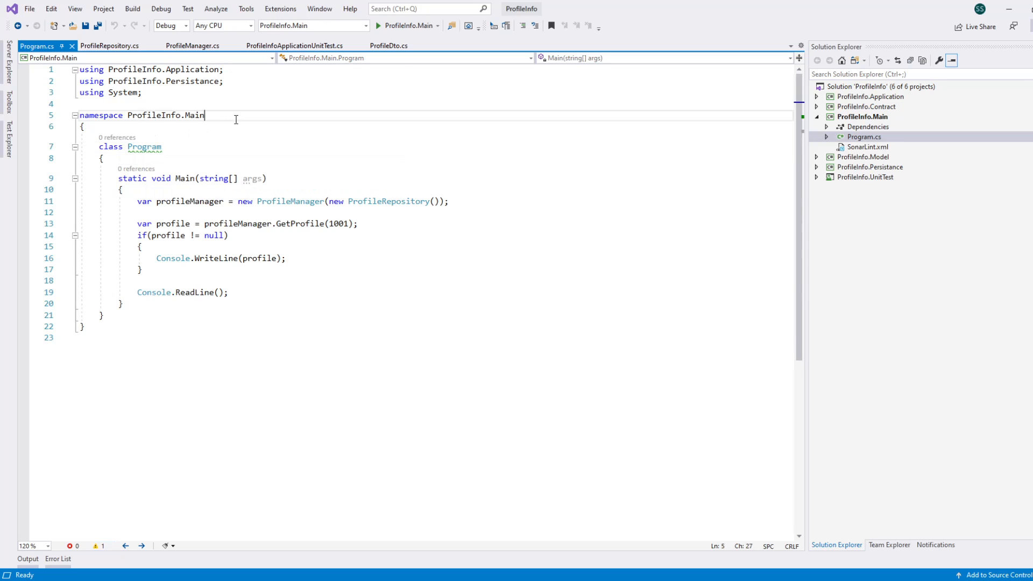
Step: Go to the SonarQube connections in Team Explorer and start a new connection to a SonarQube server
{"action": "left_click", "coordinate": [889, 545]}
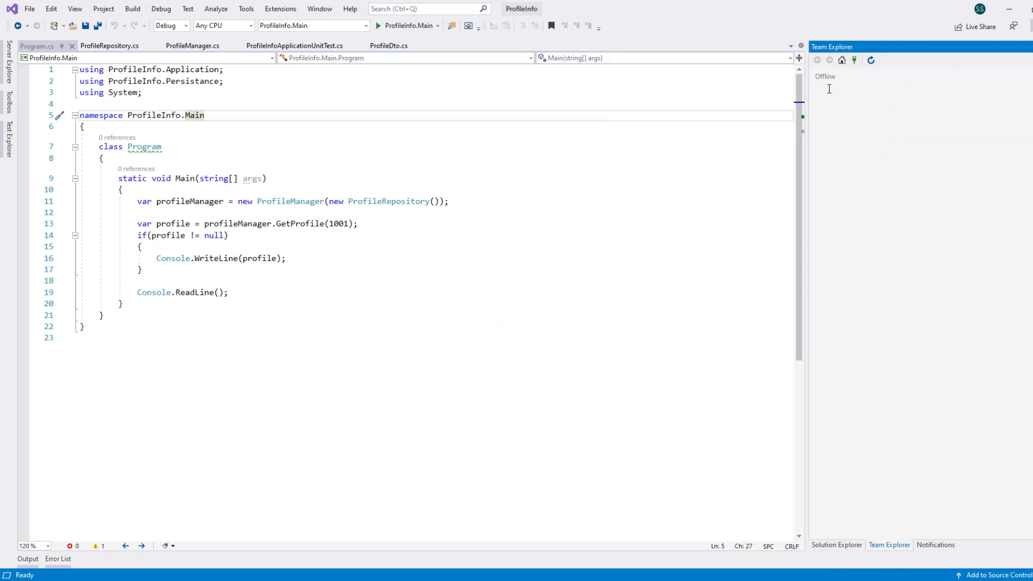
{"action": "left_click", "coordinate": [842, 61]}
{"action": "left_click", "coordinate": [843, 61]}
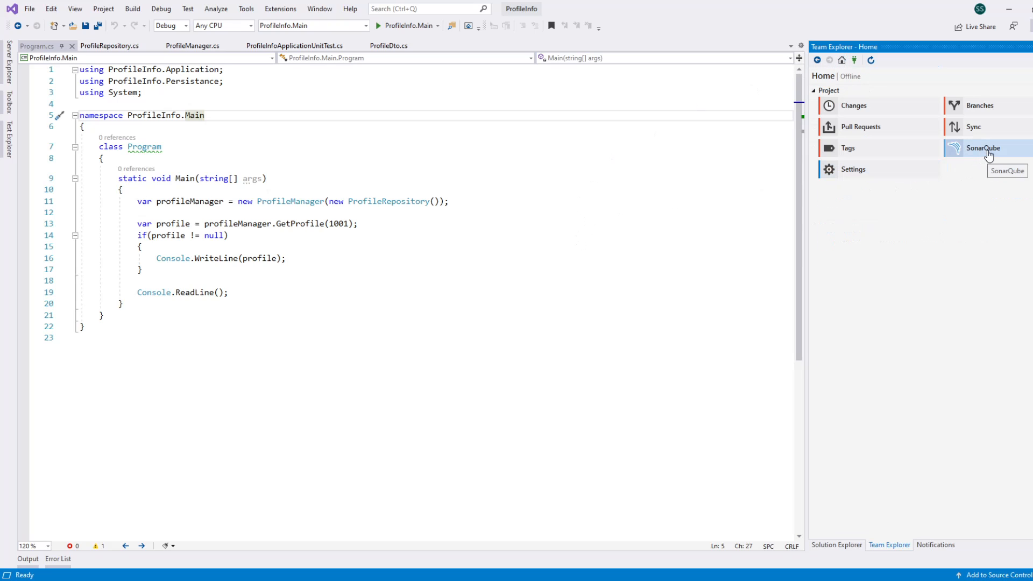
{"action": "left_click", "coordinate": [988, 153]}
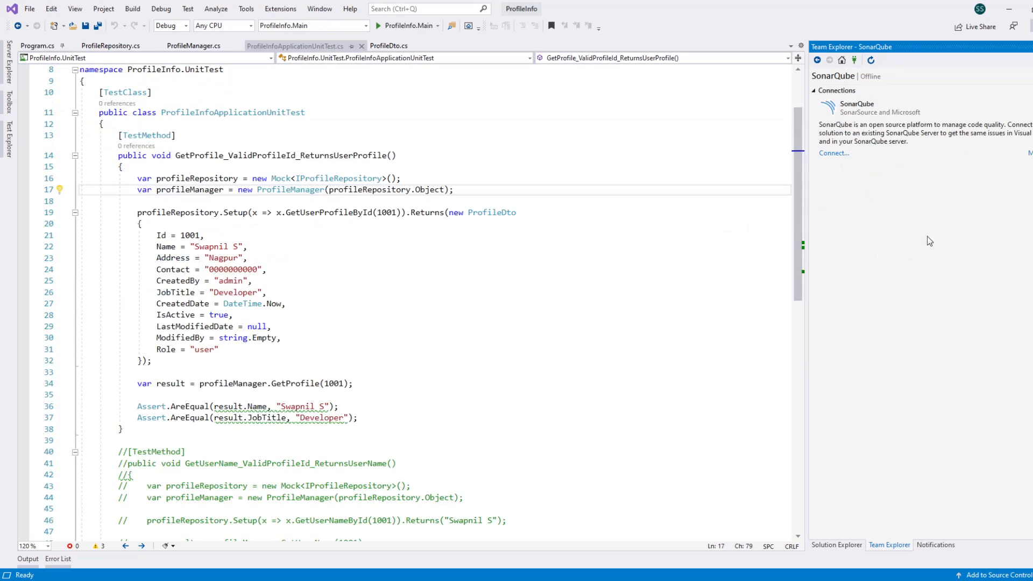
{"action": "left_click", "coordinate": [833, 153]}
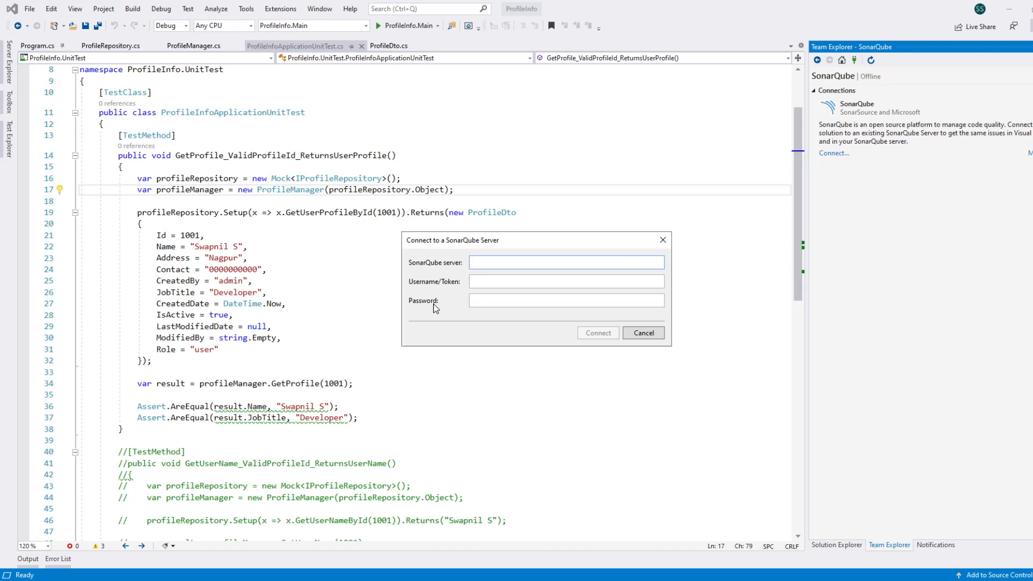
{"action": "left_click", "coordinate": [505, 282]}
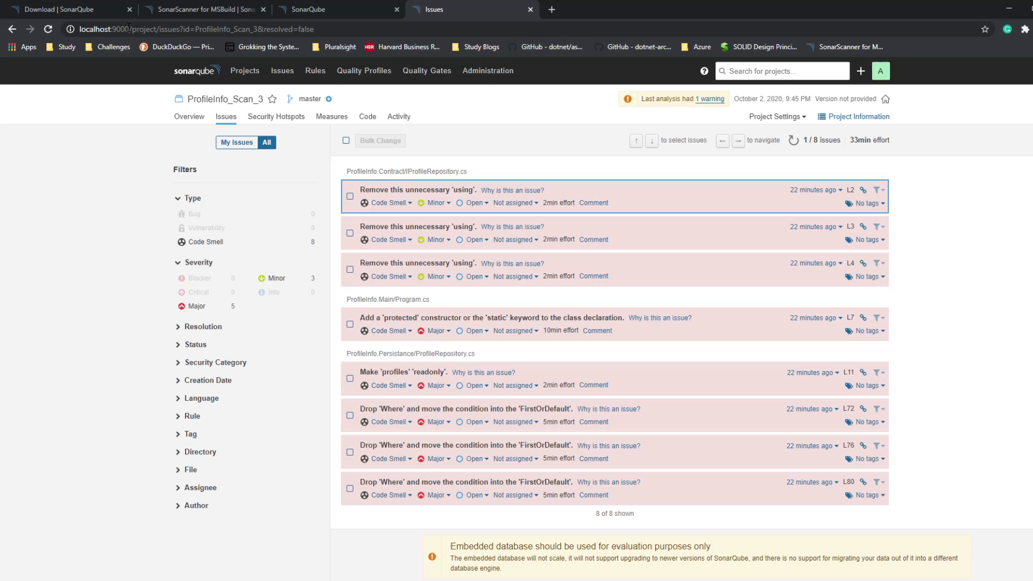
{"action": "left_click_drag", "start_coordinate": [129, 29], "coordinate": [80, 29]}
{"action": "key", "text": "ctrl+c"}
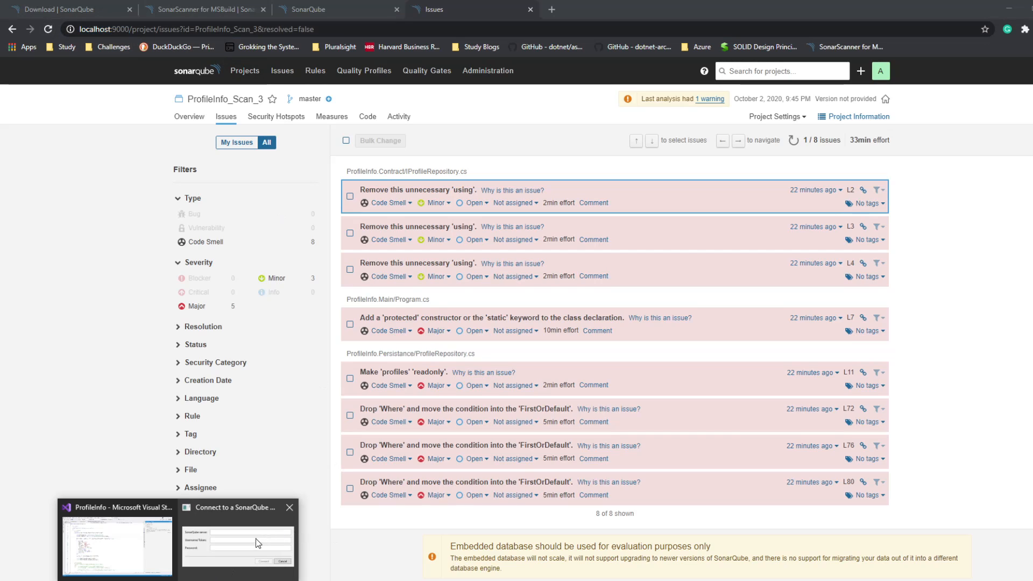
{"action": "left_click", "coordinate": [258, 543]}
{"action": "left_click", "coordinate": [500, 262]}
{"action": "key", "text": "ctrl+v"}
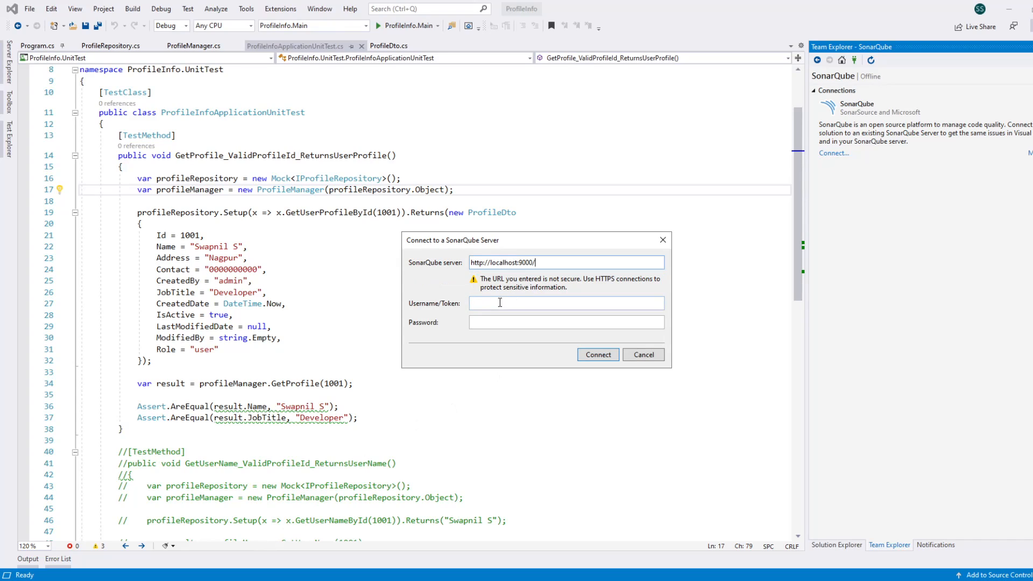
{"action": "left_click", "coordinate": [499, 309]}
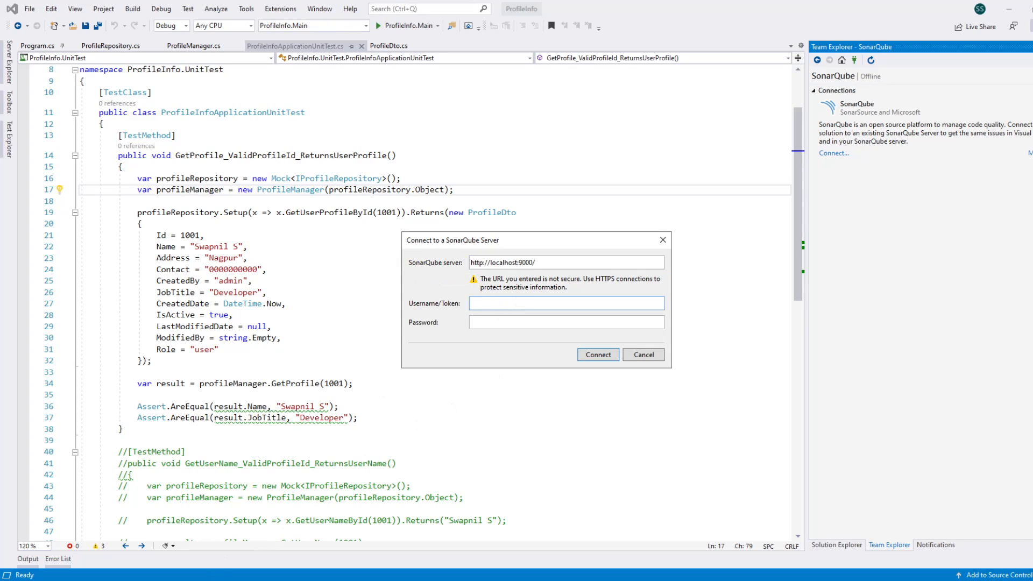
Step: Switch to SonarQube in the browser and open the security settings of the signed-in account
{"action": "key", "text": "alt+Tab"}
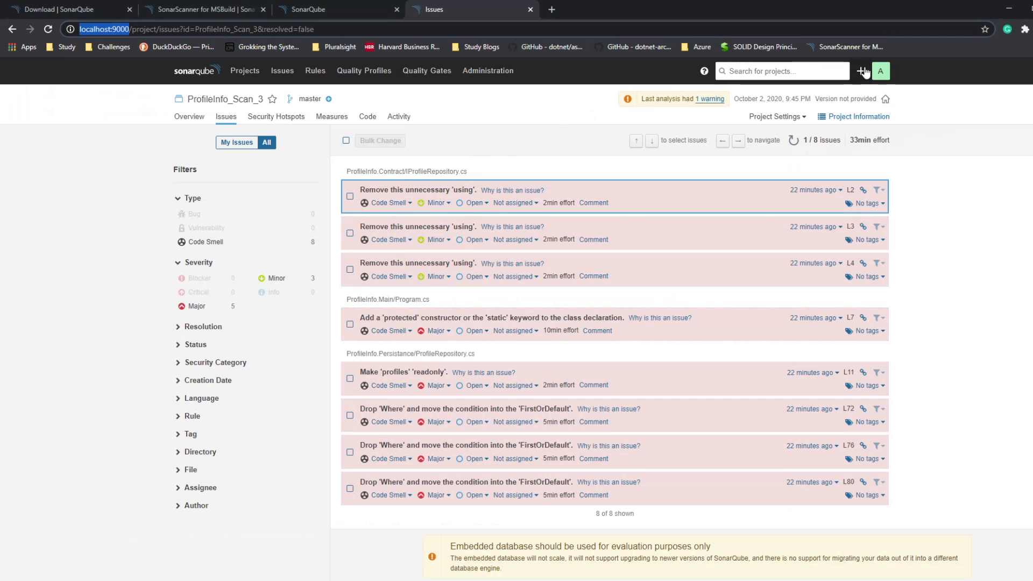
{"action": "left_click", "coordinate": [880, 74]}
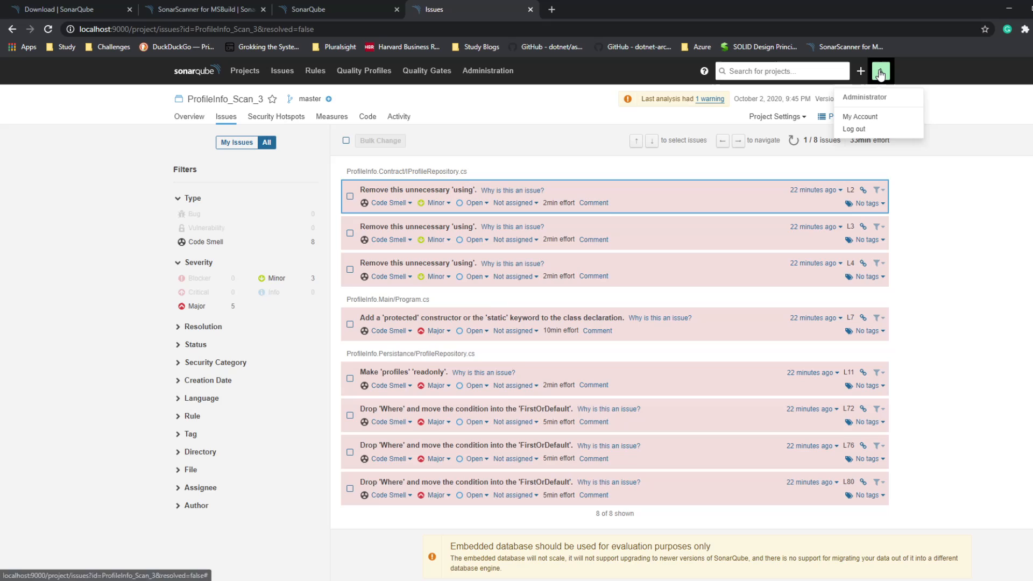
{"action": "left_click", "coordinate": [868, 117]}
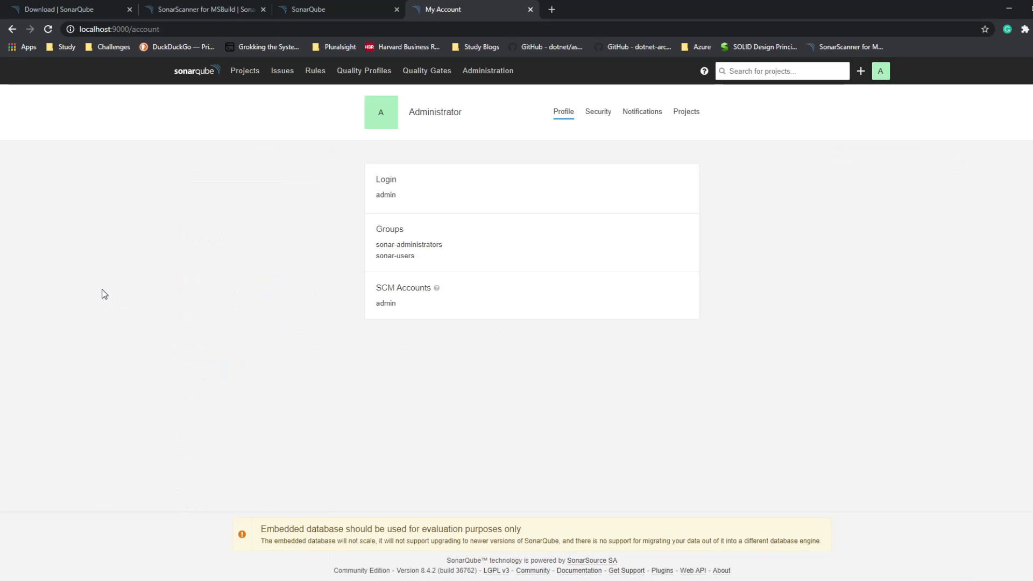
{"action": "left_click", "coordinate": [597, 114]}
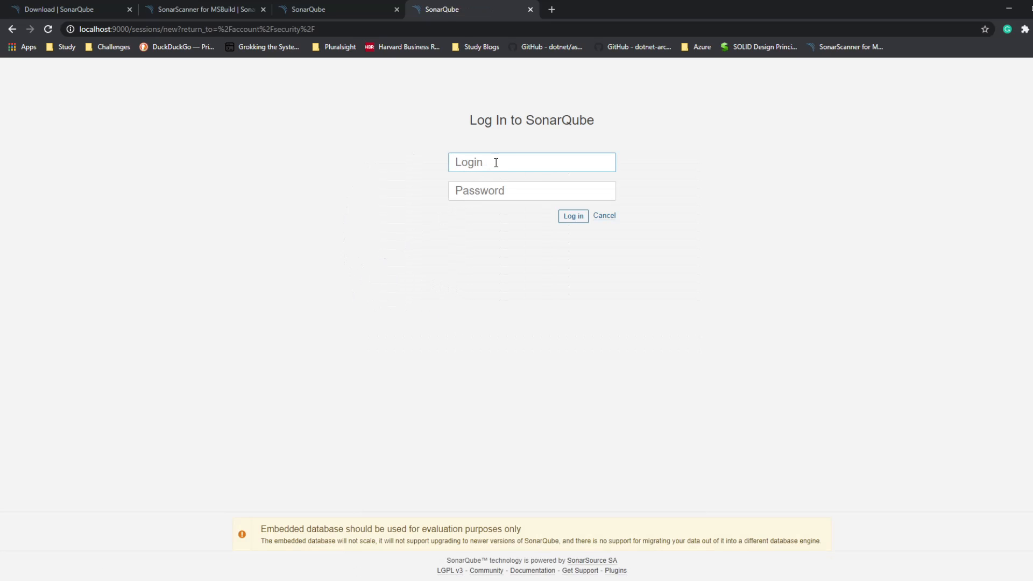
Step: Log in to SonarQube with the administrator's login name and account password
{"action": "left_click", "coordinate": [495, 162]}
{"action": "type", "text": "admin"}
{"action": "key", "text": "Tab"}
{"action": "type", "text": "admin"}
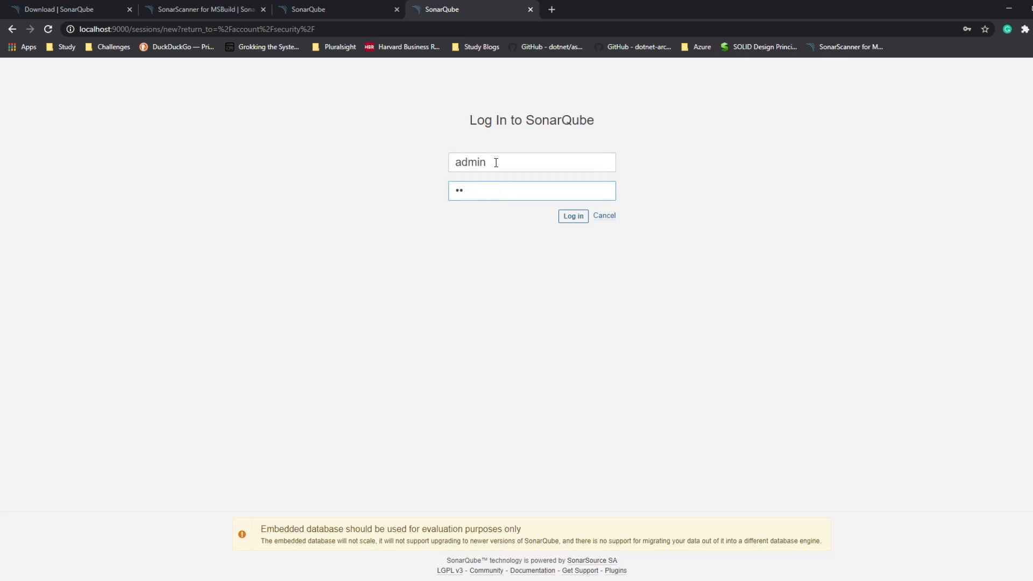
{"action": "key", "text": "BackSpace"}
{"action": "key", "text": "BackSpace"}
{"action": "type", "text": "admin"}
{"action": "key", "text": "Return"}
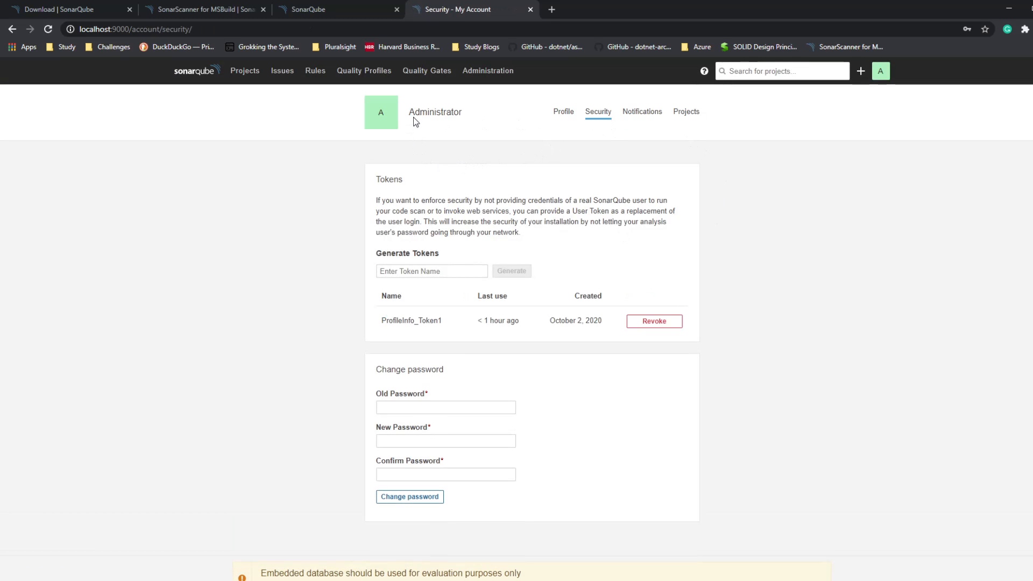
Step: Generate a user token named taken2 and copy its value
{"action": "left_click", "coordinate": [432, 272]}
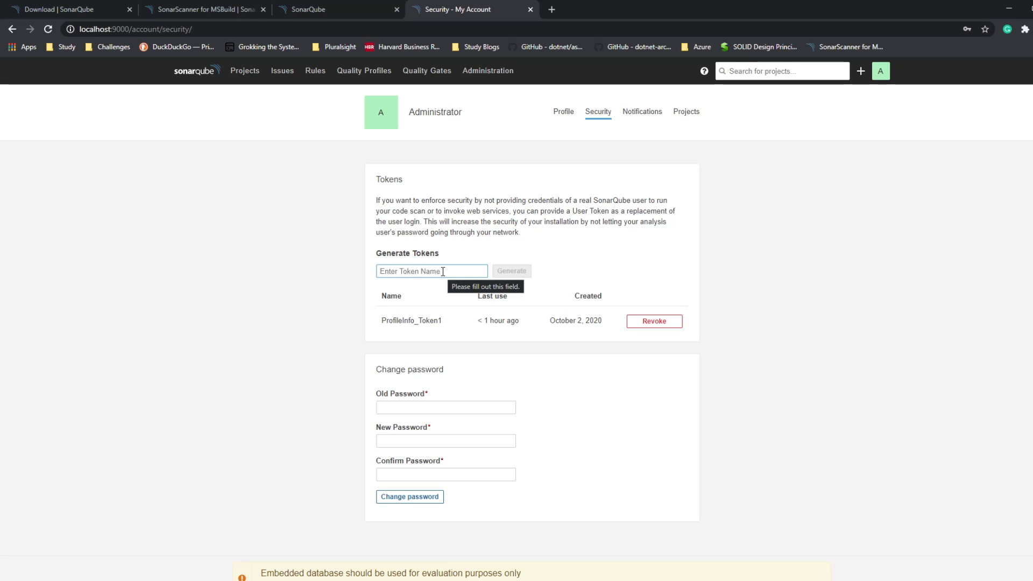
{"action": "type", "text": "taken2"}
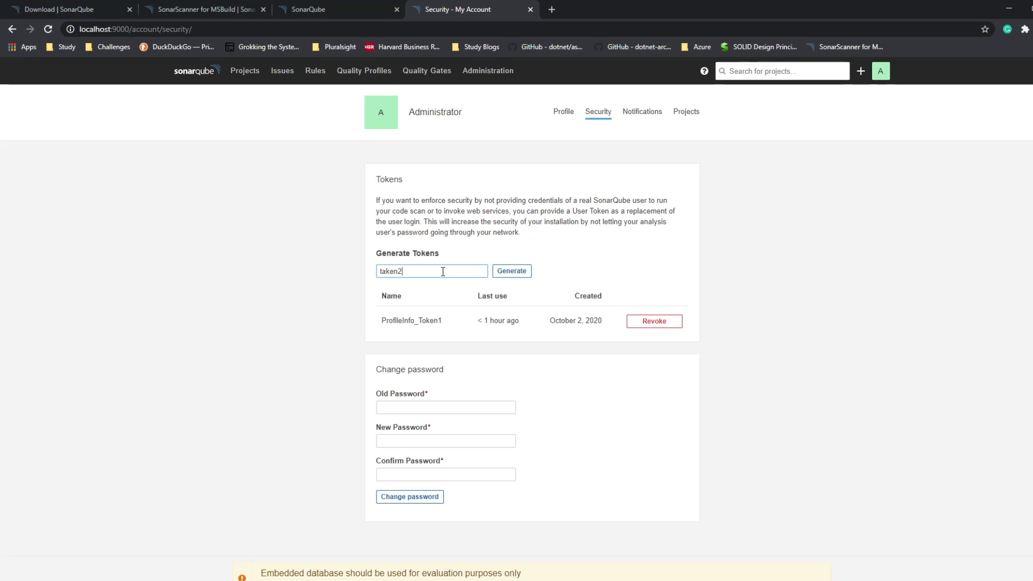
{"action": "left_click", "coordinate": [508, 271]}
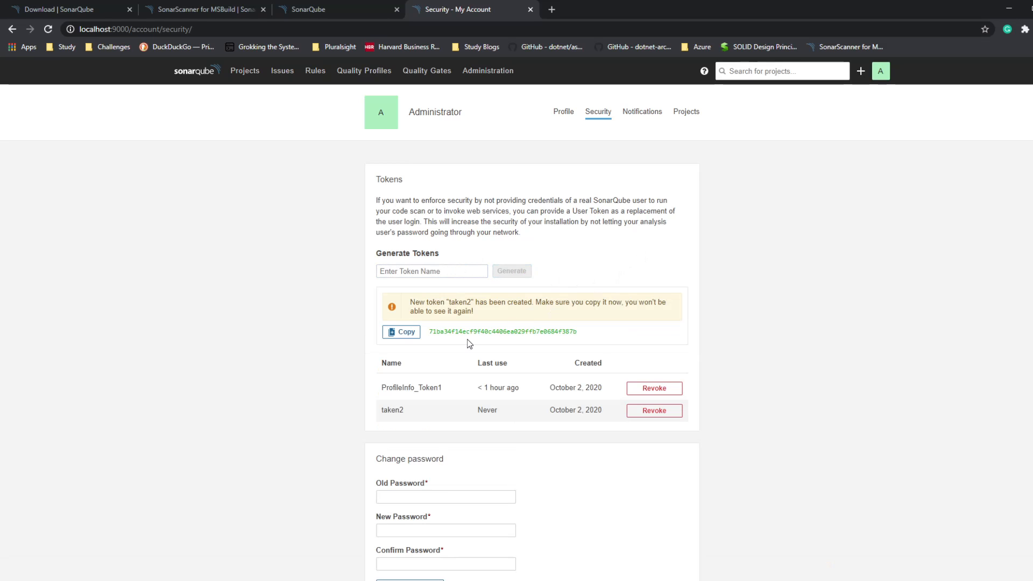
{"action": "left_click", "coordinate": [410, 333]}
{"action": "left_click", "coordinate": [405, 335]}
Step: Switch to Visual Studio's SonarQube connection dialog, paste the token into the Username/Token field and connect
{"action": "left_click", "coordinate": [241, 549]}
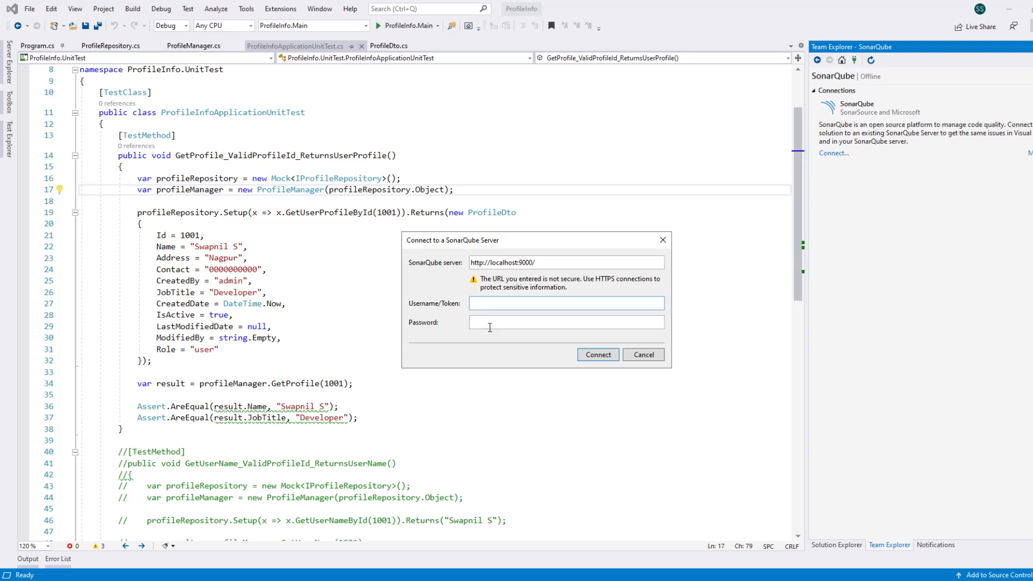
{"action": "key", "text": "ctrl+v"}
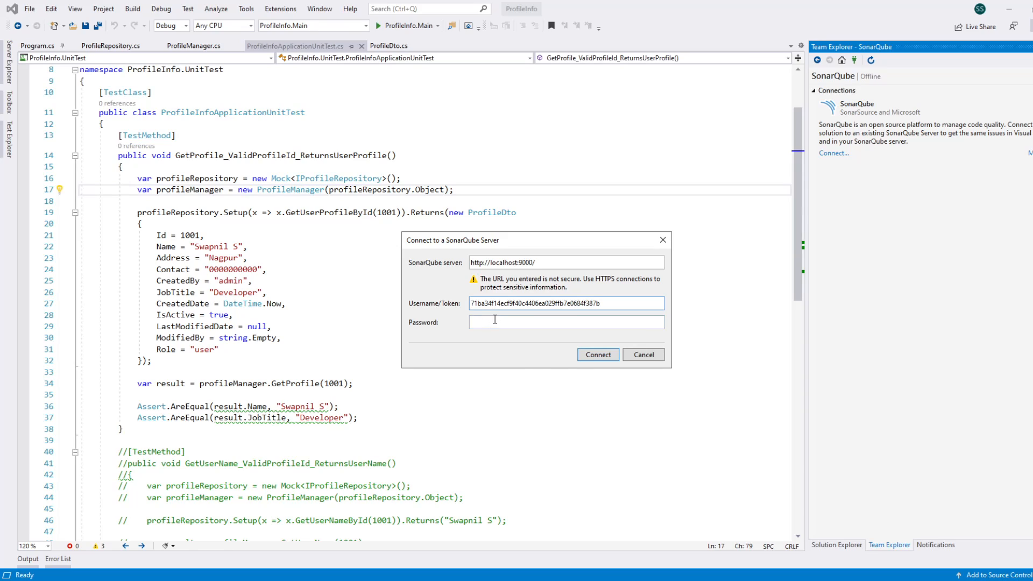
{"action": "left_click", "coordinate": [597, 357]}
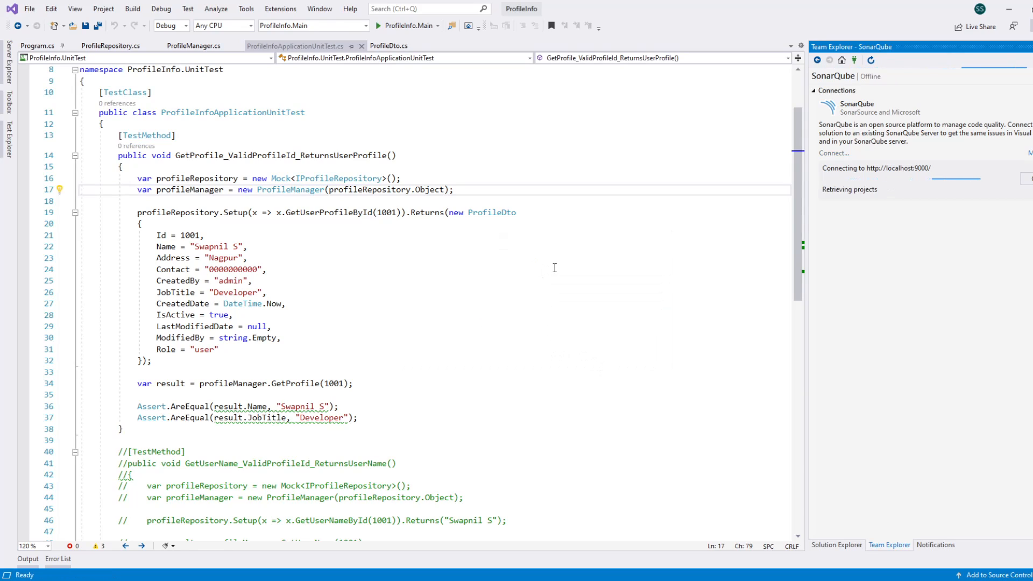
{"action": "left_click", "coordinate": [882, 132]}
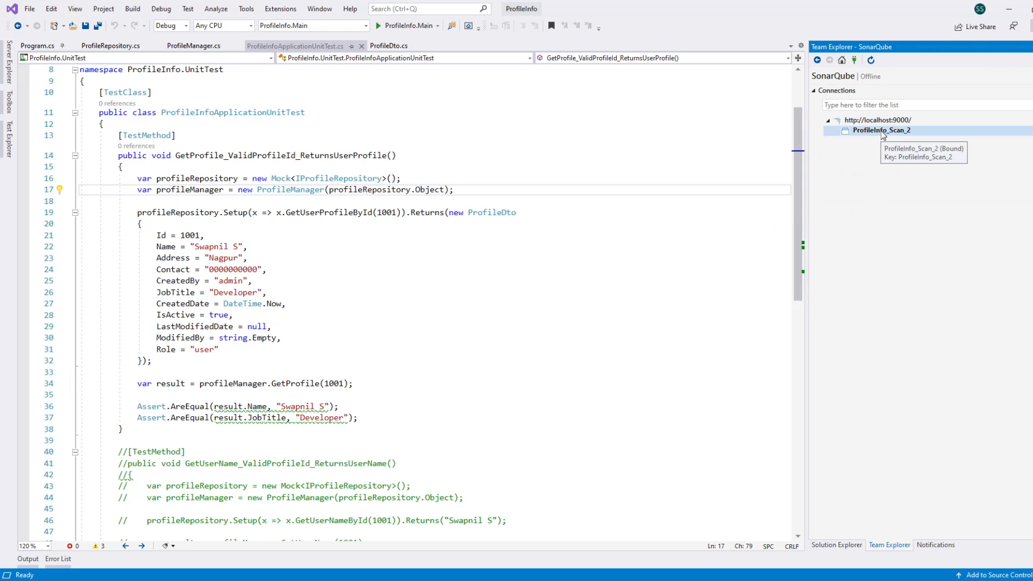
{"action": "right_click", "coordinate": [899, 122]}
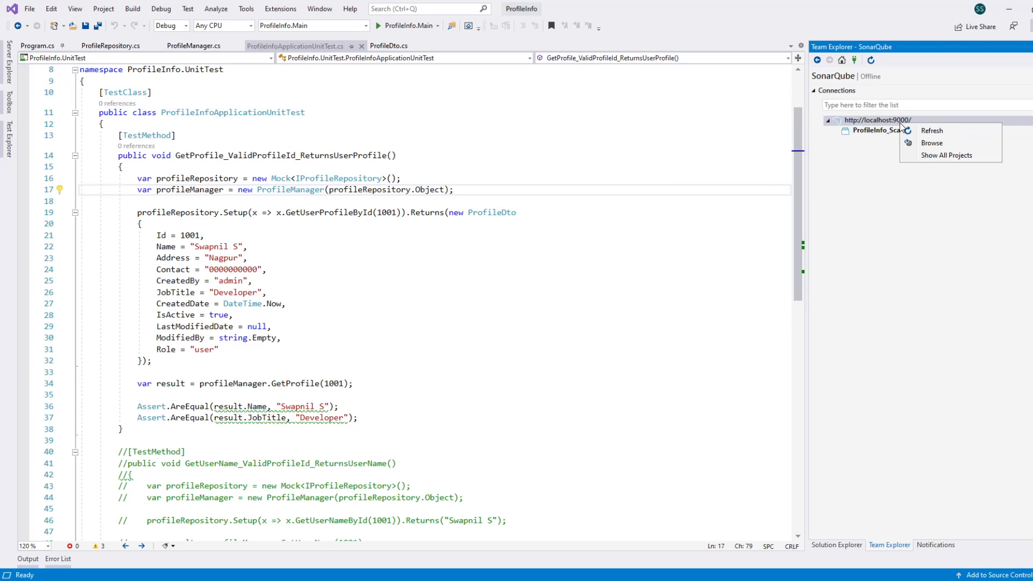
{"action": "left_click", "coordinate": [924, 131]}
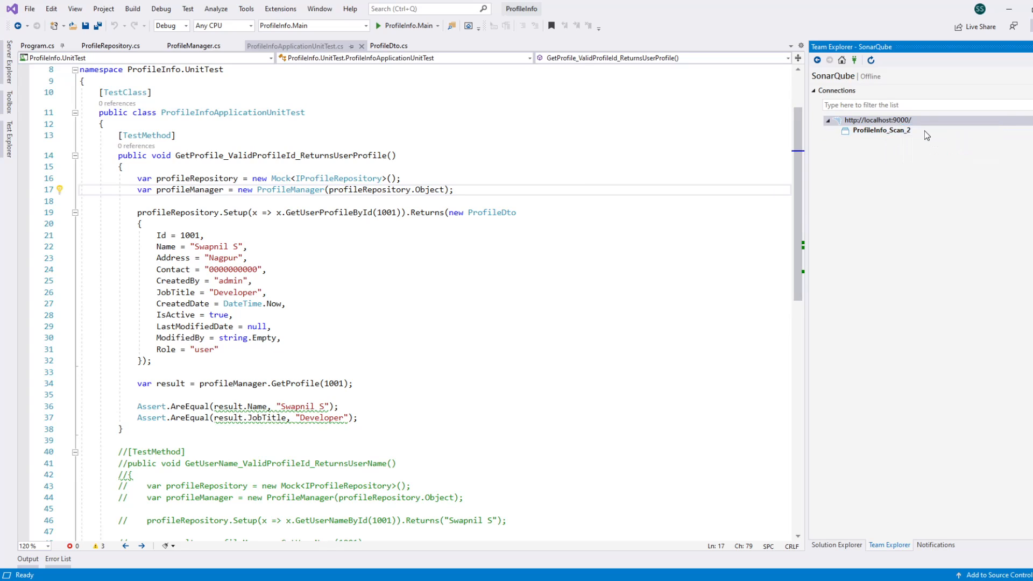
{"action": "right_click", "coordinate": [886, 131]}
{"action": "left_click", "coordinate": [864, 136]}
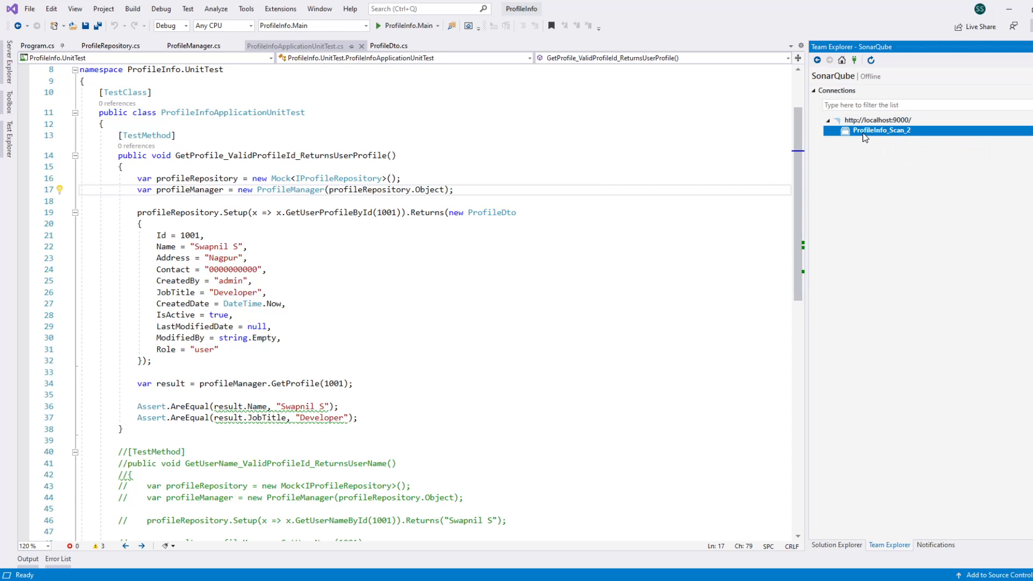
{"action": "right_click", "coordinate": [862, 133]}
{"action": "left_click", "coordinate": [845, 147]}
{"action": "right_click", "coordinate": [863, 122]}
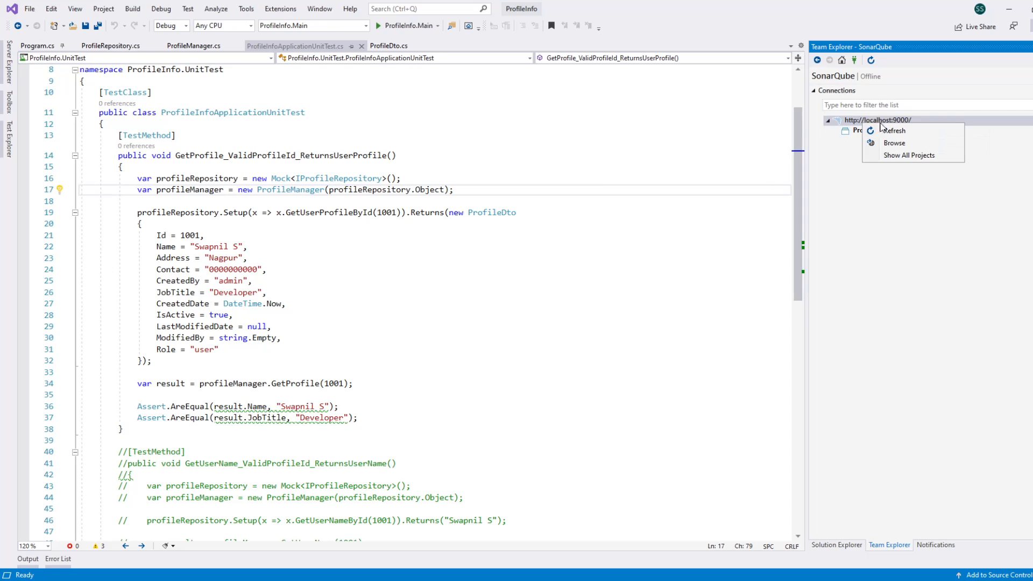
{"action": "left_click", "coordinate": [893, 155]}
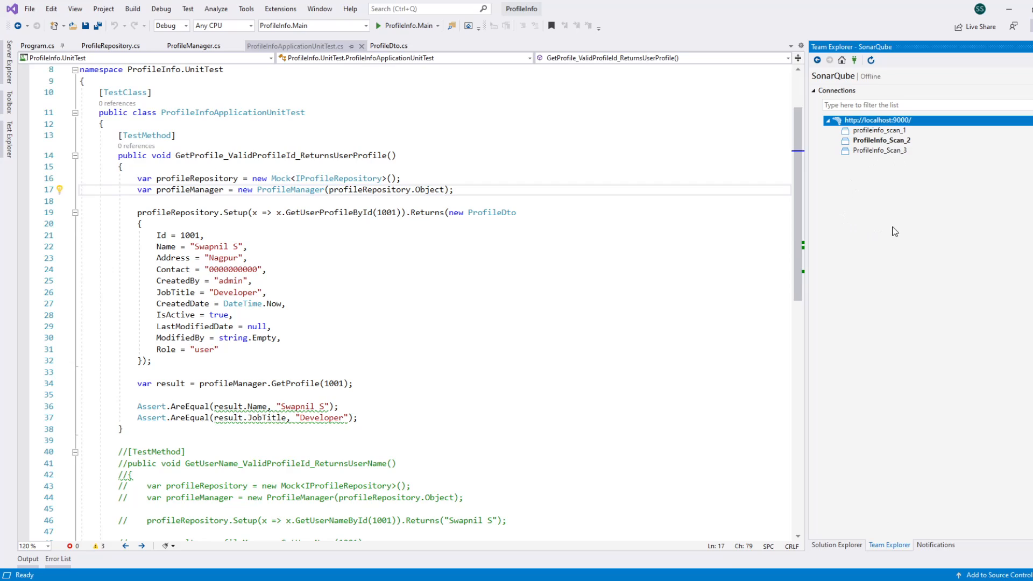
{"action": "left_click", "coordinate": [905, 153]}
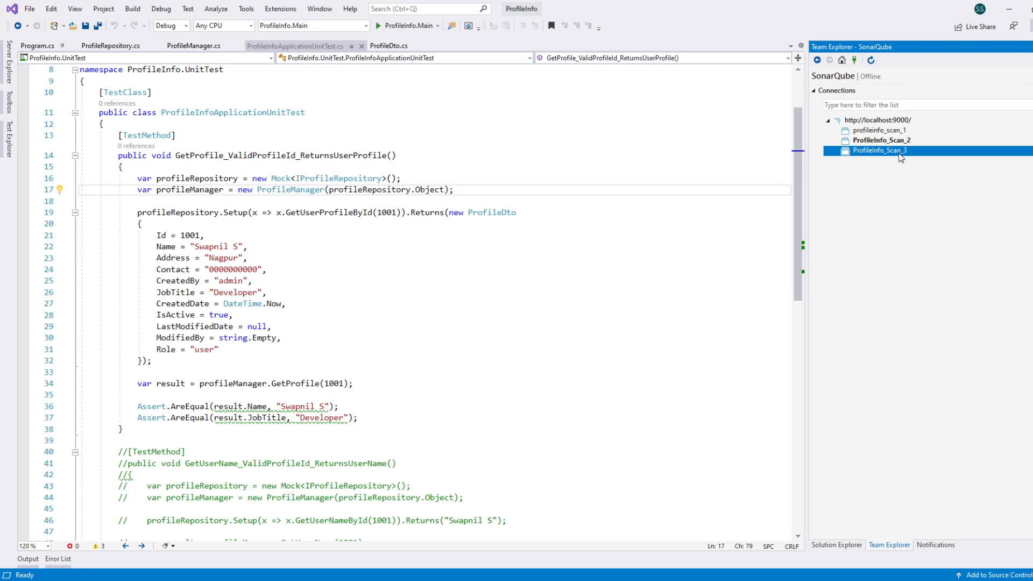
{"action": "right_click", "coordinate": [898, 153]}
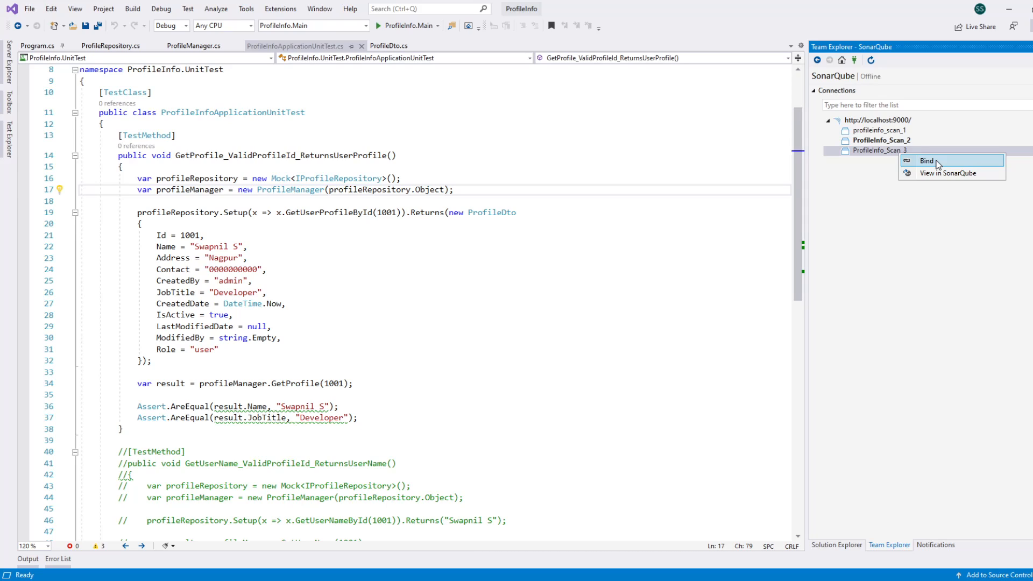
{"action": "left_click", "coordinate": [936, 164]}
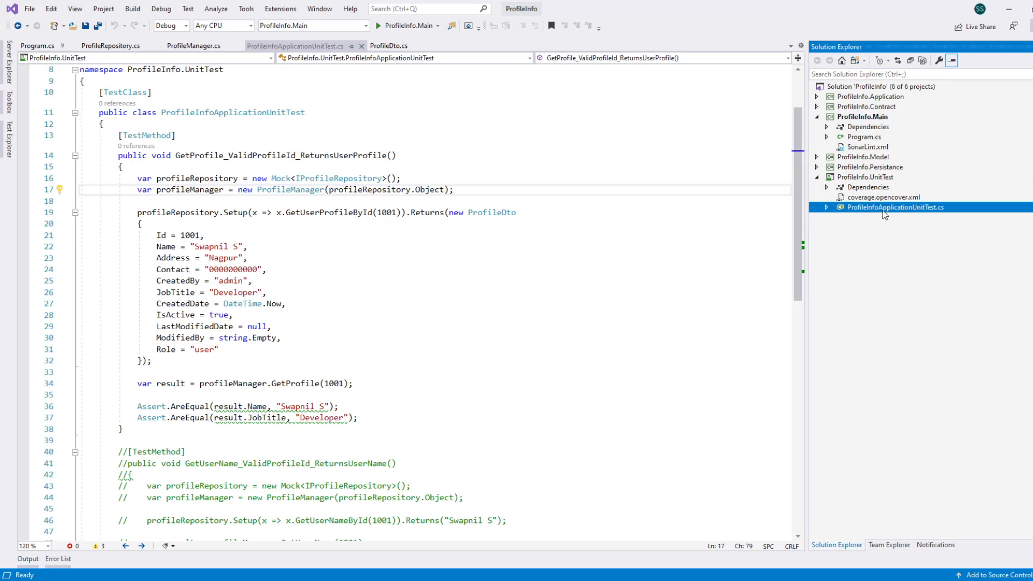
{"action": "left_click", "coordinate": [646, 236]}
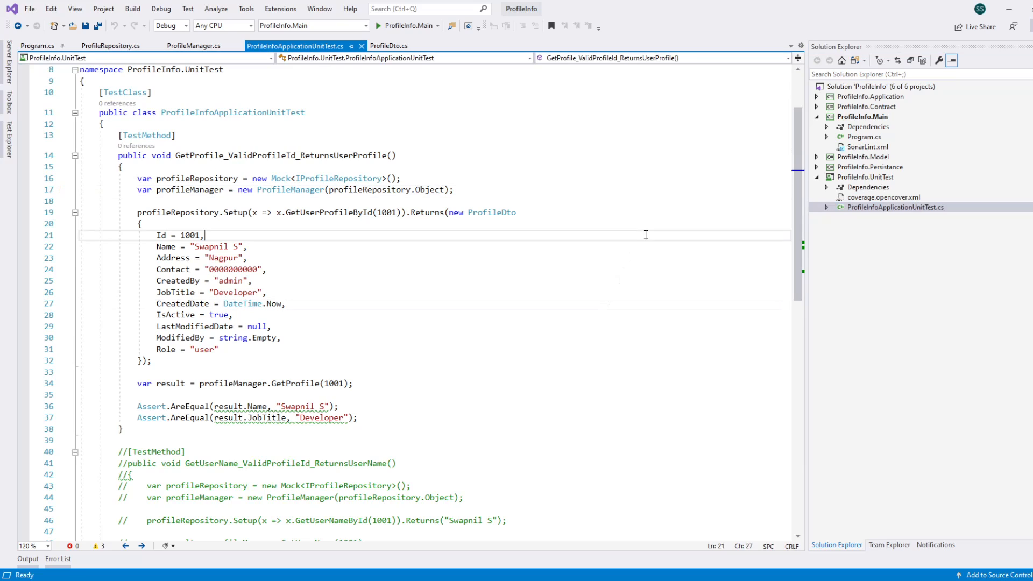
{"action": "left_click", "coordinate": [626, 178]}
{"action": "left_click", "coordinate": [605, 138]}
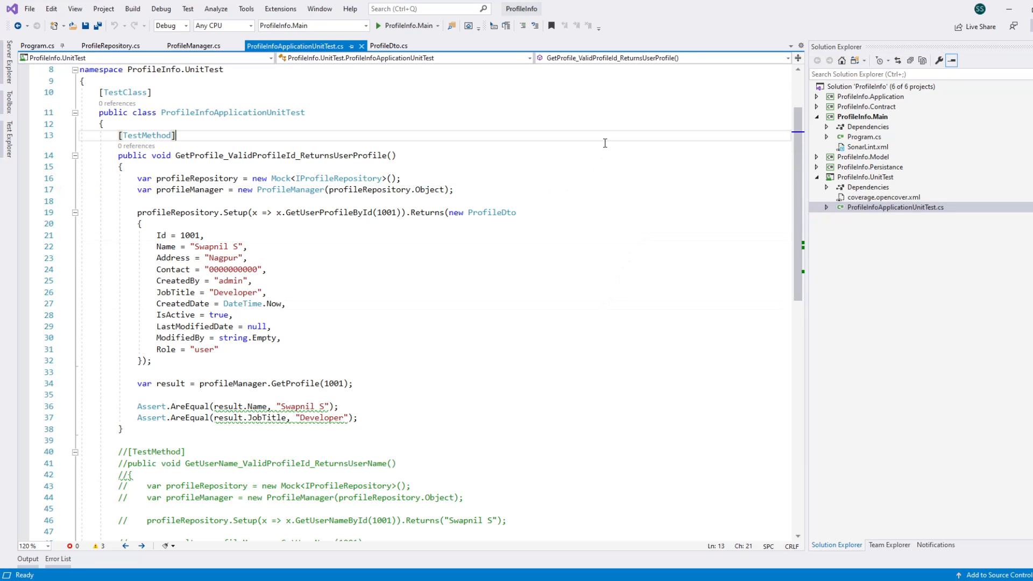
{"action": "left_click", "coordinate": [594, 156]}
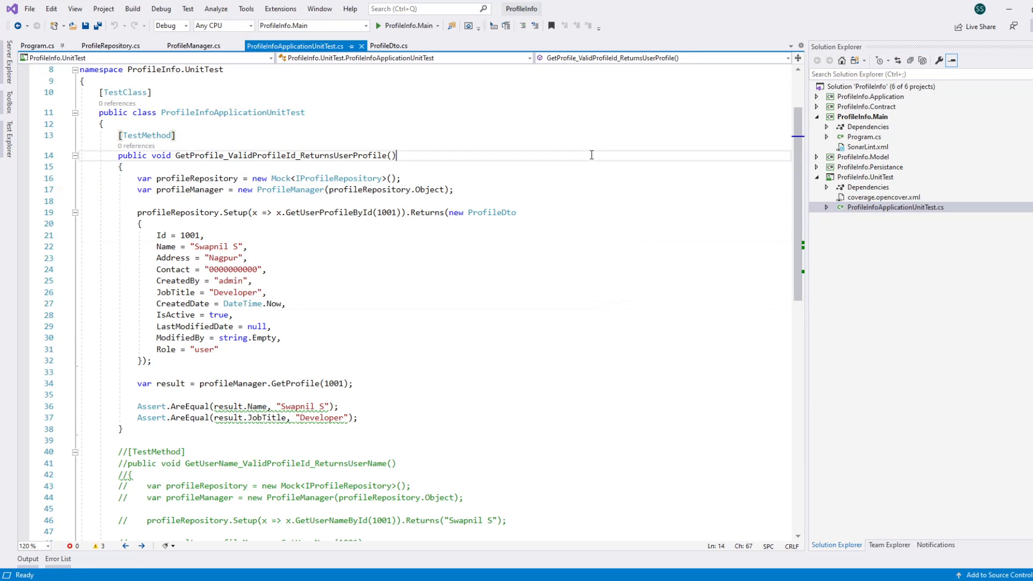
{"action": "left_click", "coordinate": [444, 303]}
{"action": "left_click", "coordinate": [382, 350]}
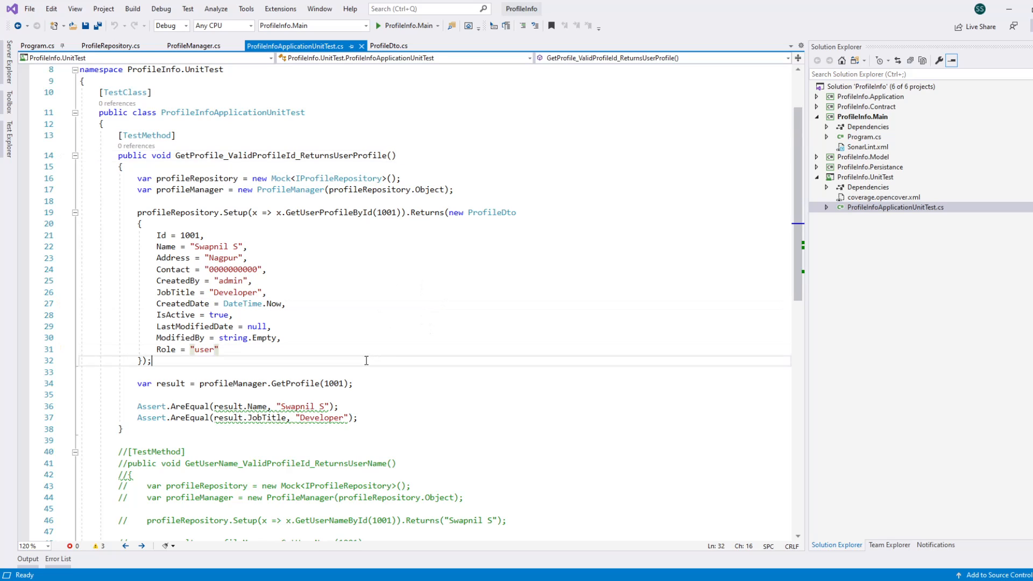
{"action": "left_click", "coordinate": [240, 433]}
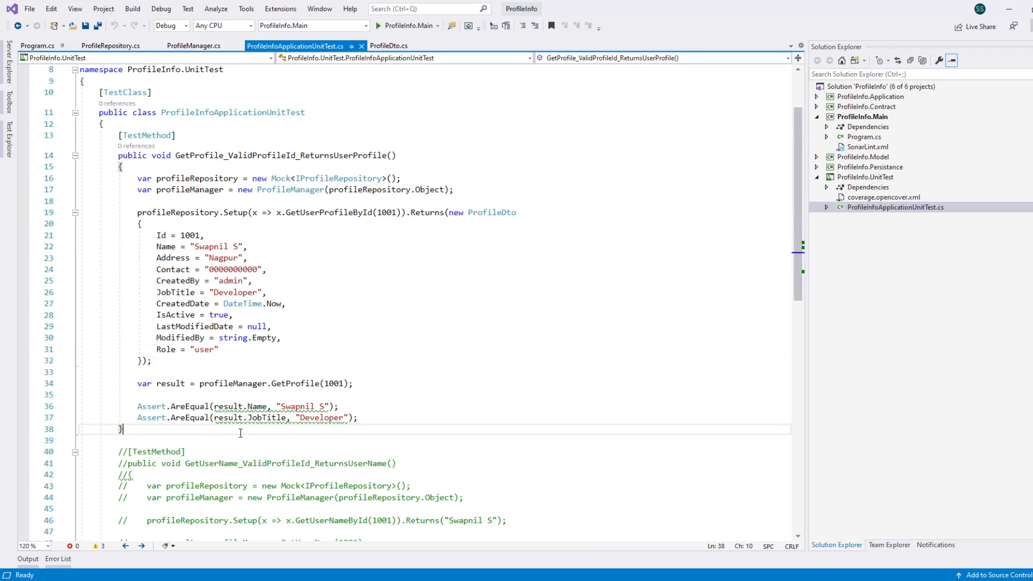
{"action": "left_click", "coordinate": [232, 361]}
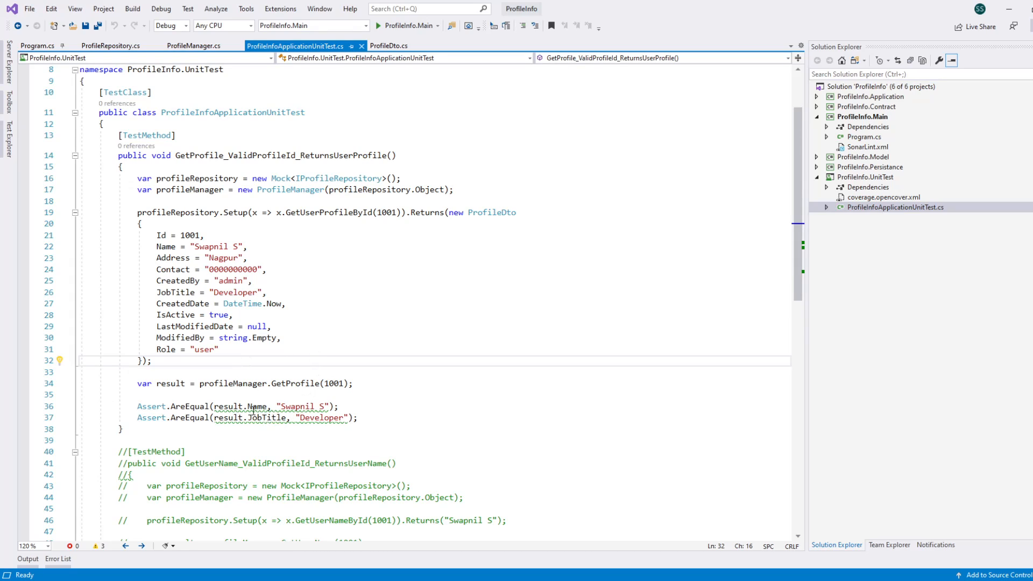
{"action": "mouse_move", "coordinate": [237, 407]}
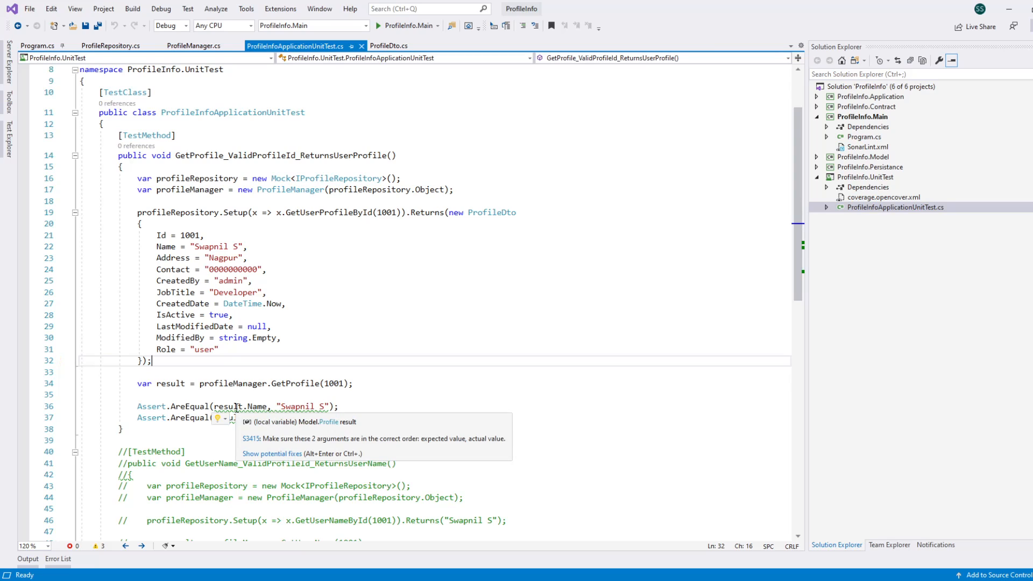
{"action": "left_click", "coordinate": [369, 346]}
{"action": "left_click", "coordinate": [410, 336]}
{"action": "left_click", "coordinate": [460, 304]}
{"action": "left_click", "coordinate": [480, 281]}
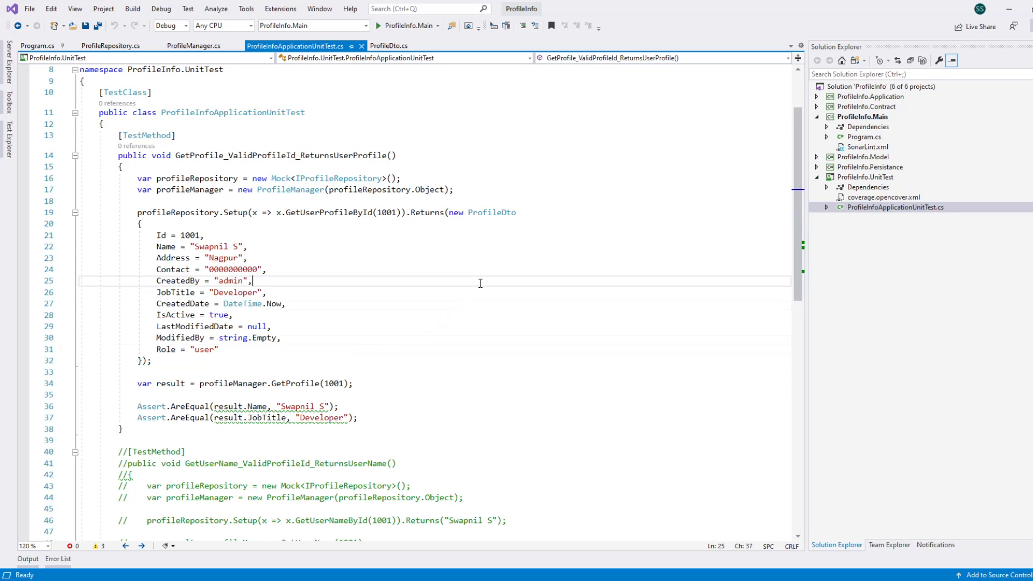
{"action": "left_click", "coordinate": [473, 258]}
{"action": "left_click", "coordinate": [425, 269]}
{"action": "left_click", "coordinate": [380, 281]}
{"action": "left_click", "coordinate": [384, 294]}
{"action": "left_click", "coordinate": [369, 328]}
{"action": "left_click", "coordinate": [410, 305]}
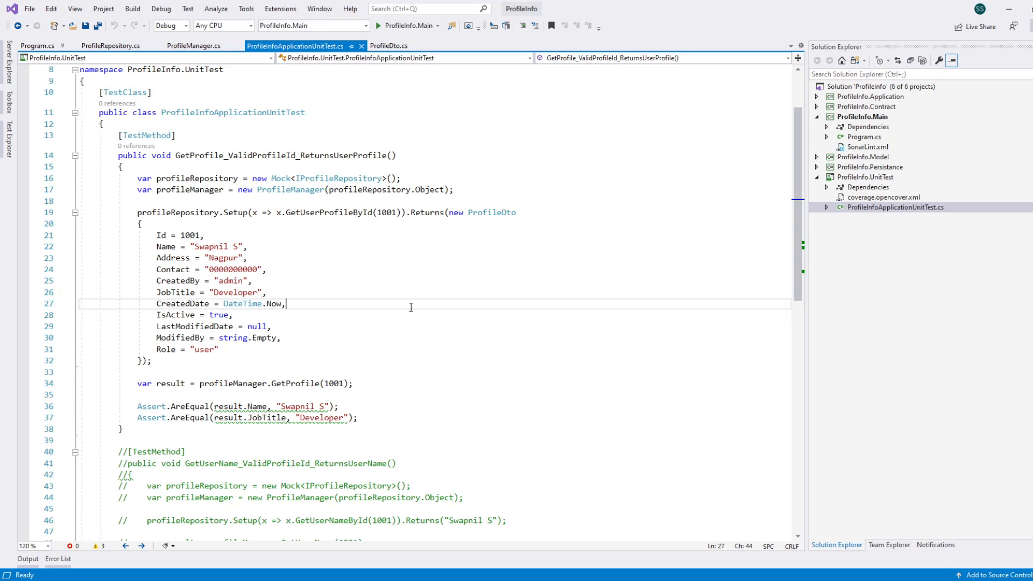
{"action": "left_click", "coordinate": [392, 326]}
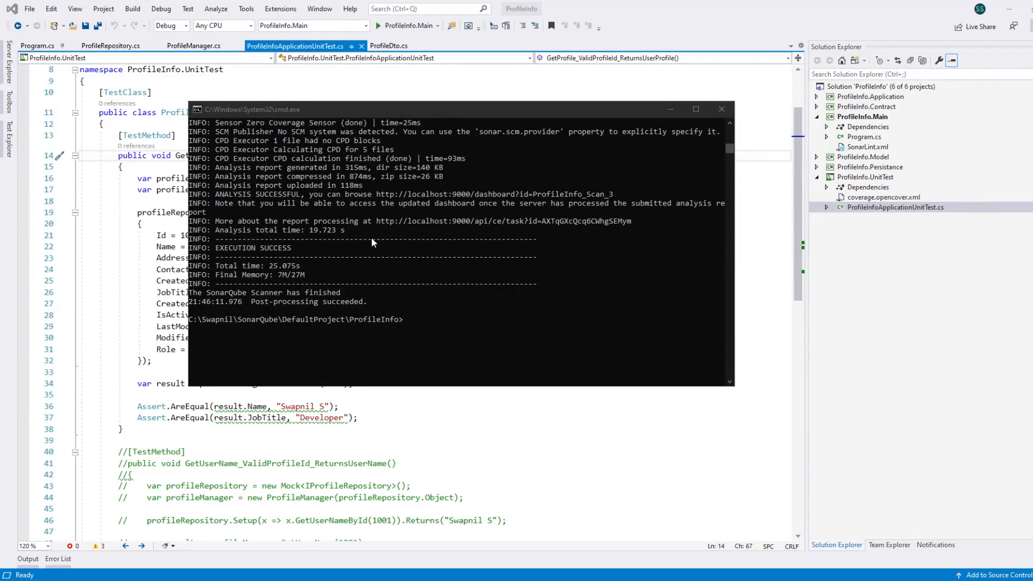
Step: Uncomment the GetUserName_ValidProfileId_ReturnsUserName test method in ProfileInfoApplicationUnitTest.cs and save the file
{"action": "left_click", "coordinate": [898, 209]}
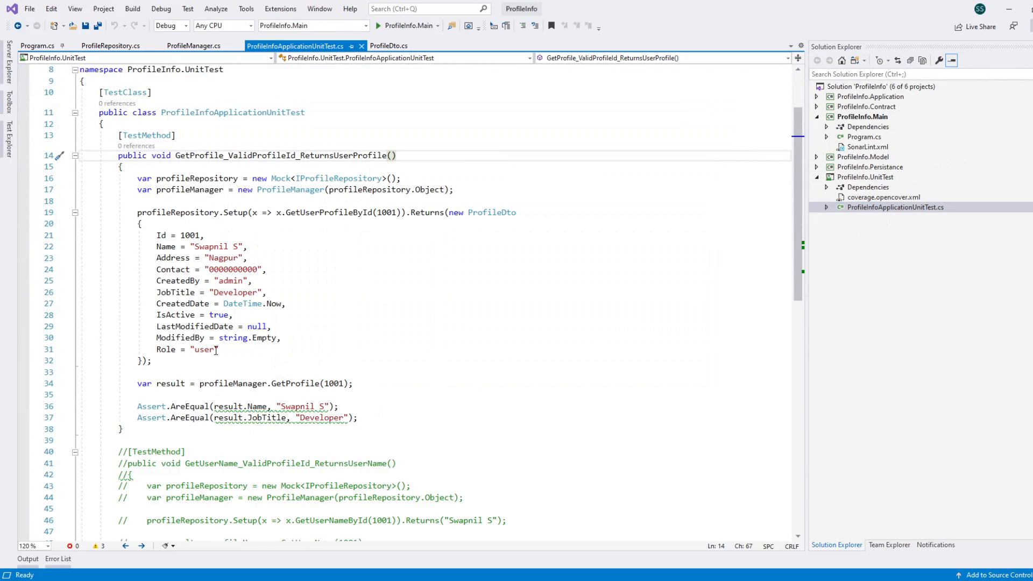
{"action": "scroll", "coordinate": [216, 350], "scroll_direction": "down", "scroll_amount": 9}
{"action": "left_click_drag", "start_coordinate": [81, 122], "coordinate": [159, 256]}
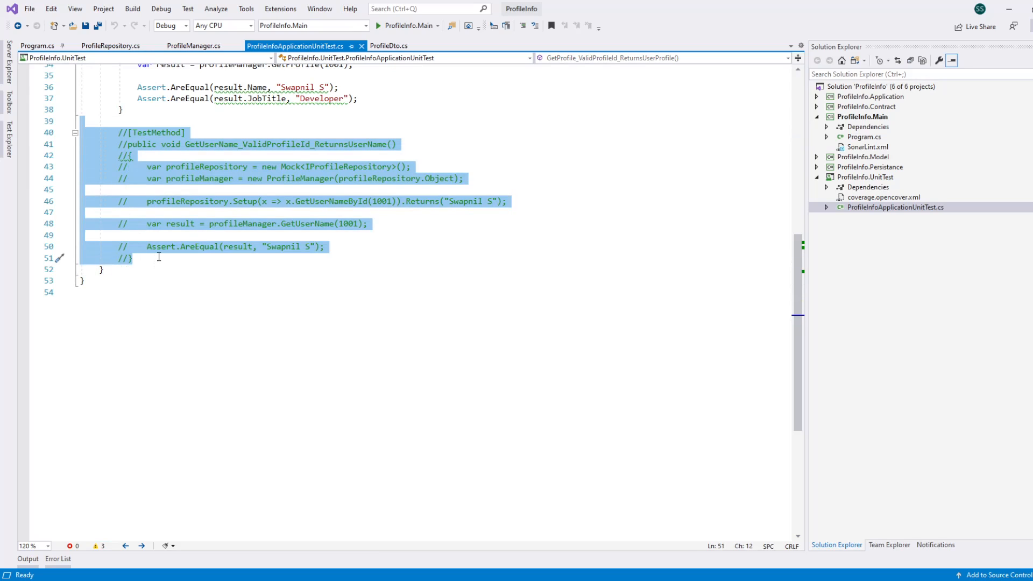
{"action": "key", "text": "ctrl+k"}
{"action": "key", "text": "ctrl+u"}
{"action": "left_click", "coordinate": [158, 257]}
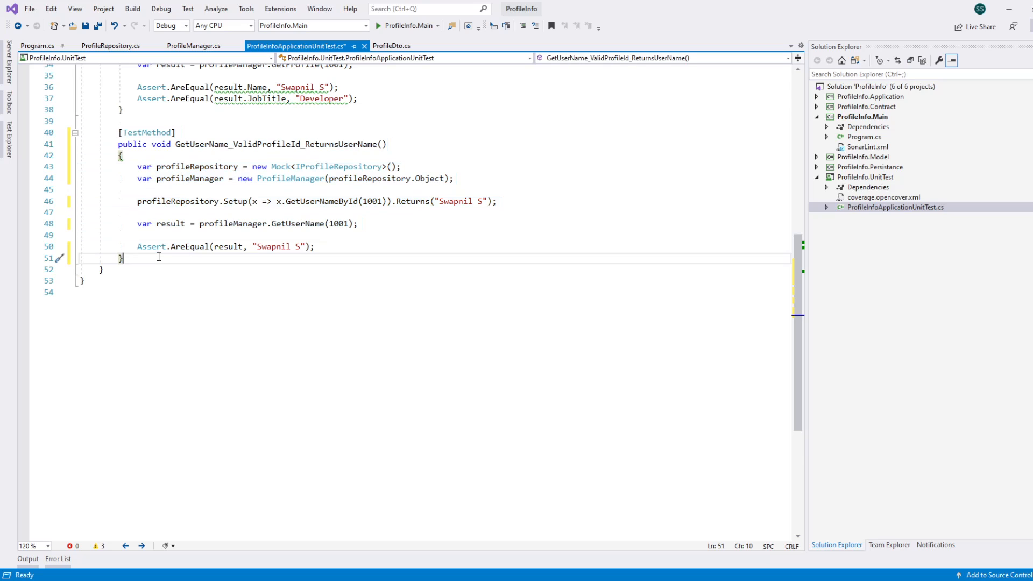
{"action": "key", "text": "ctrl+s"}
Step: Switch to the Command Prompt in the ProfileInfo folder and run dotnet sonarscanner begin /k:"ProfileInfo_Scan_3"
{"action": "left_click", "coordinate": [342, 580]}
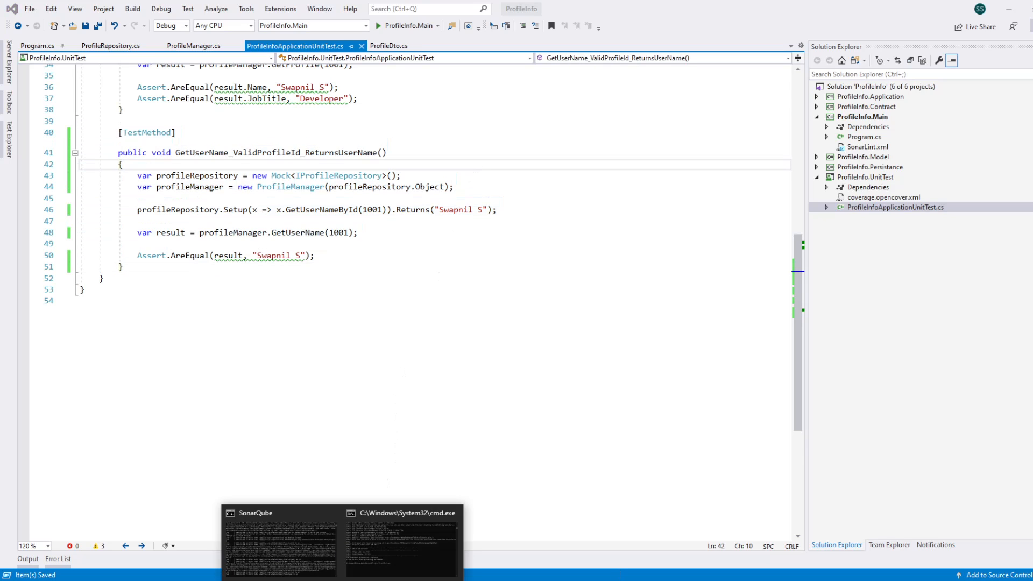
{"action": "left_click", "coordinate": [390, 569]}
{"action": "left_click", "coordinate": [495, 328]}
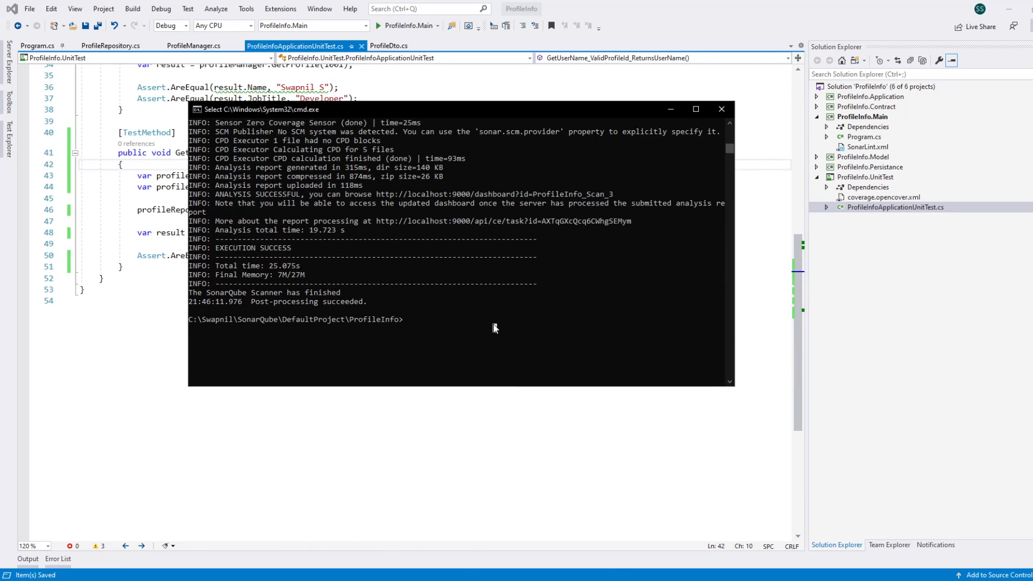
{"action": "key", "text": "Up"}
{"action": "key", "text": "Up"}
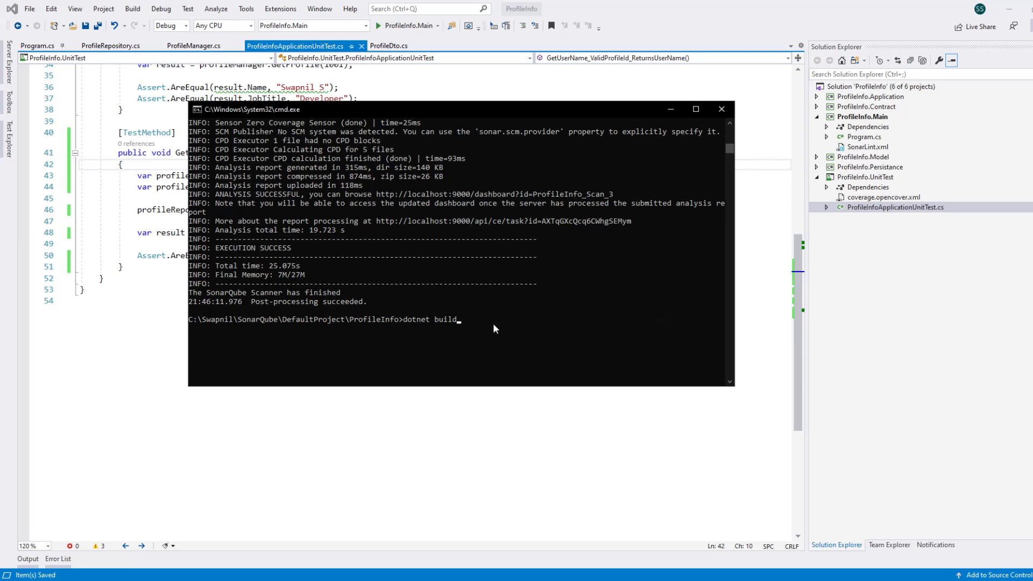
{"action": "key", "text": "Up"}
{"action": "key", "text": "Return"}
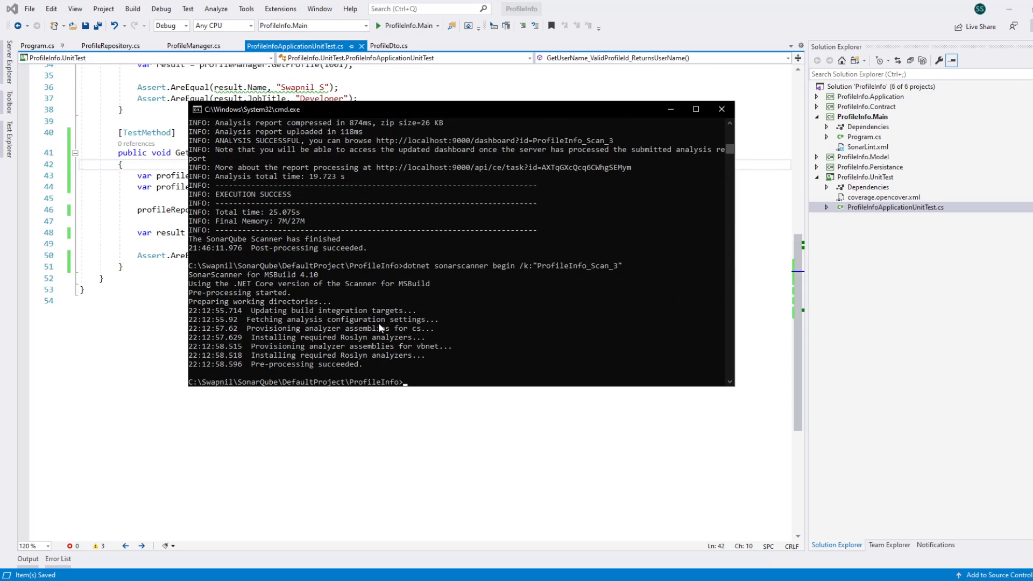
Step: Build the ProfileInfo solution with dotnet build
{"action": "key", "text": "Up"}
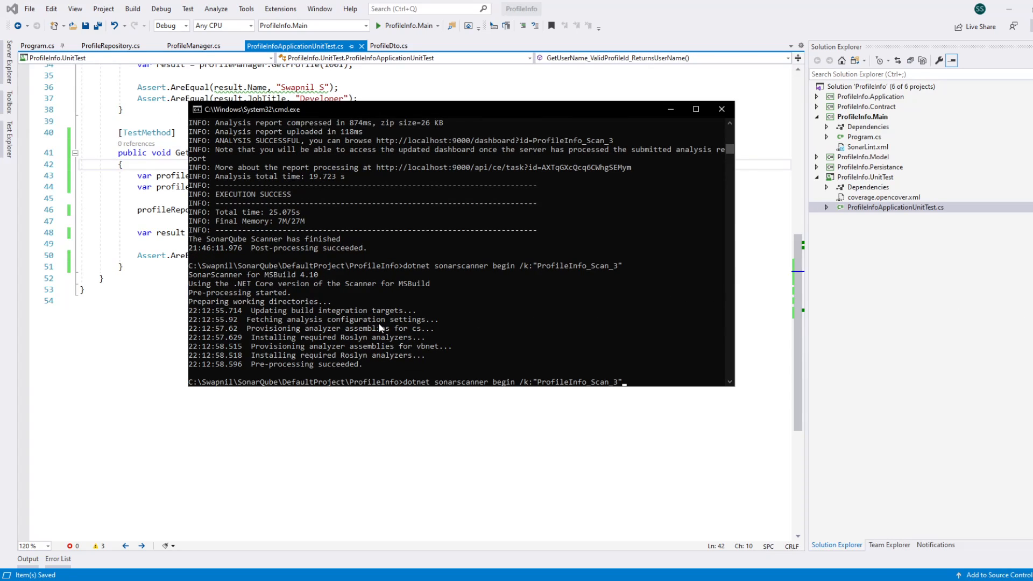
{"action": "key", "text": "Escape"}
{"action": "type", "text": "dotnet build"}
{"action": "key", "text": "Return"}
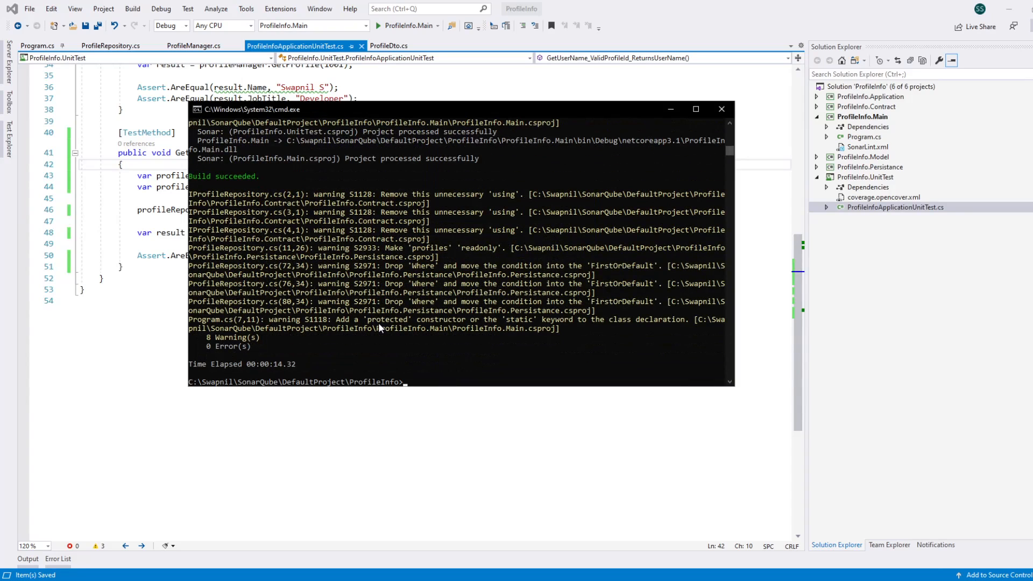
Step: Run dotnet test /p:CollectCoverage=true /p:CoverletOutputFormat=opencover and finish the analysis with dotnet sonarscanner end
{"action": "type", "text": "dotnet test /p:CollectCoverage=true /p:CoverletOutputFormat=opencover"}
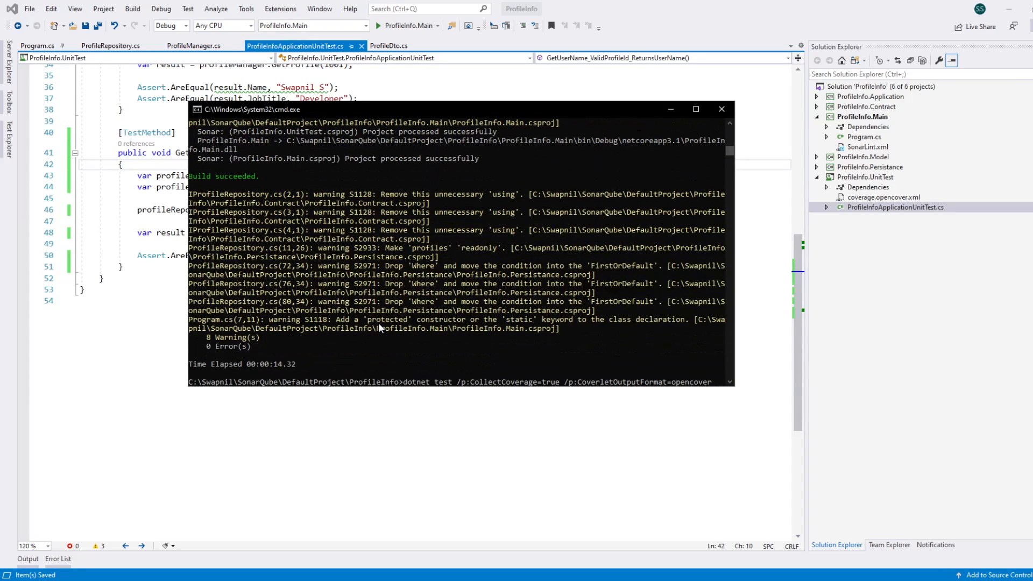
{"action": "key", "text": "Return"}
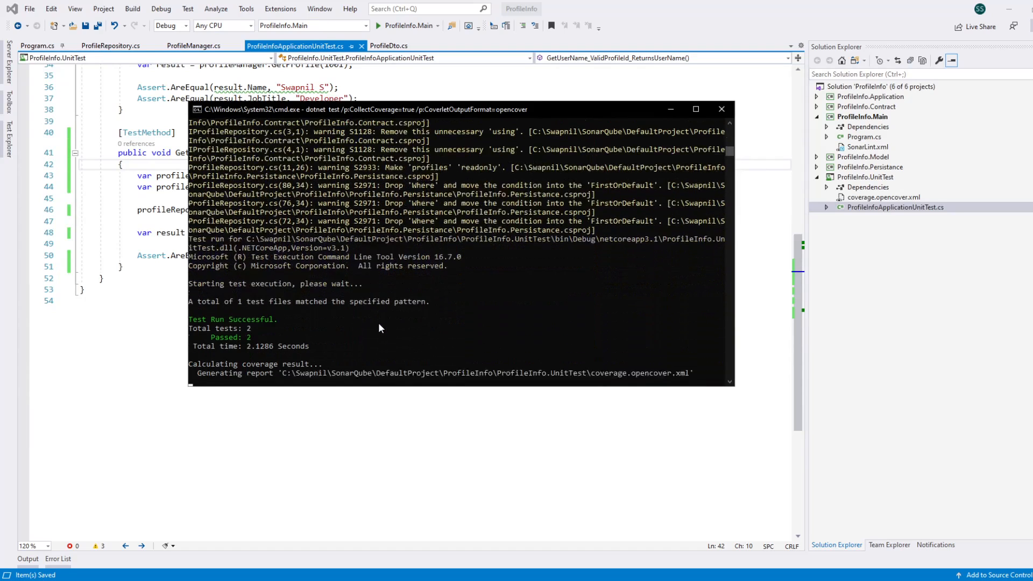
{"action": "type", "text": "dotnet sonarscanner end"}
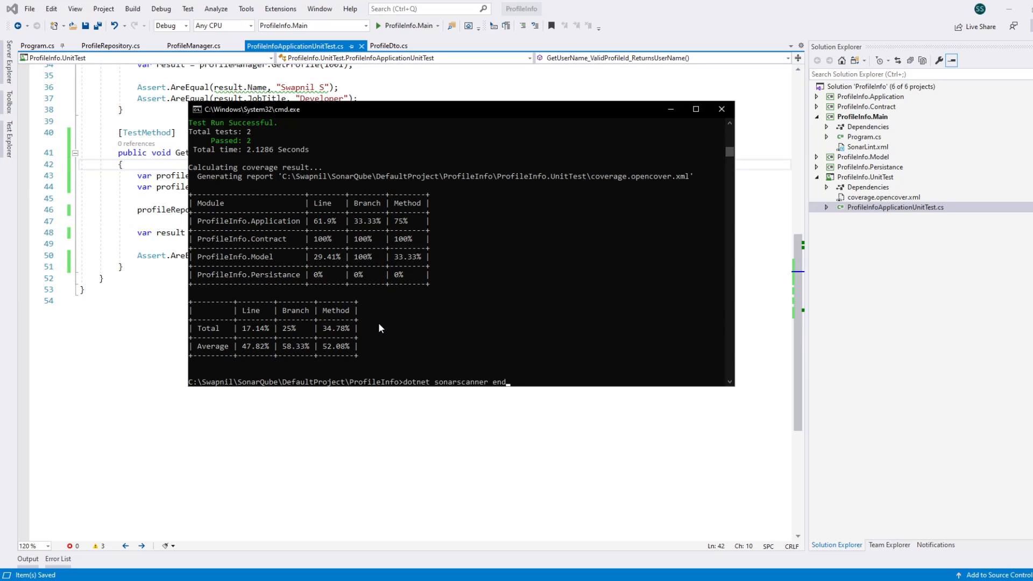
{"action": "key", "text": "Return"}
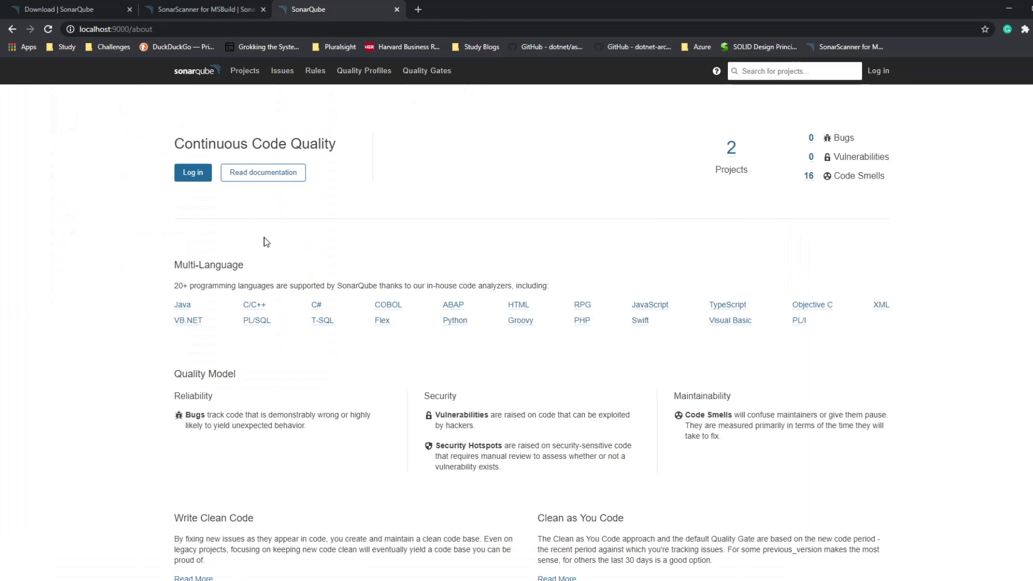
Step: In the browser, open the ProfileInfo_Scan_3 project in SonarQube and examine its overall code measures, including coverage
{"action": "left_click", "coordinate": [243, 73]}
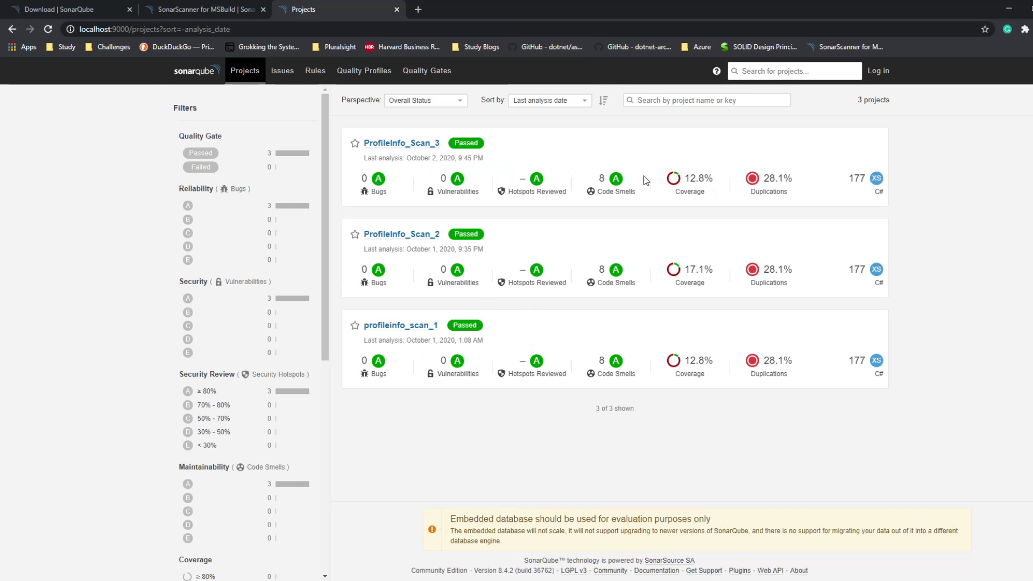
{"action": "left_click", "coordinate": [404, 144]}
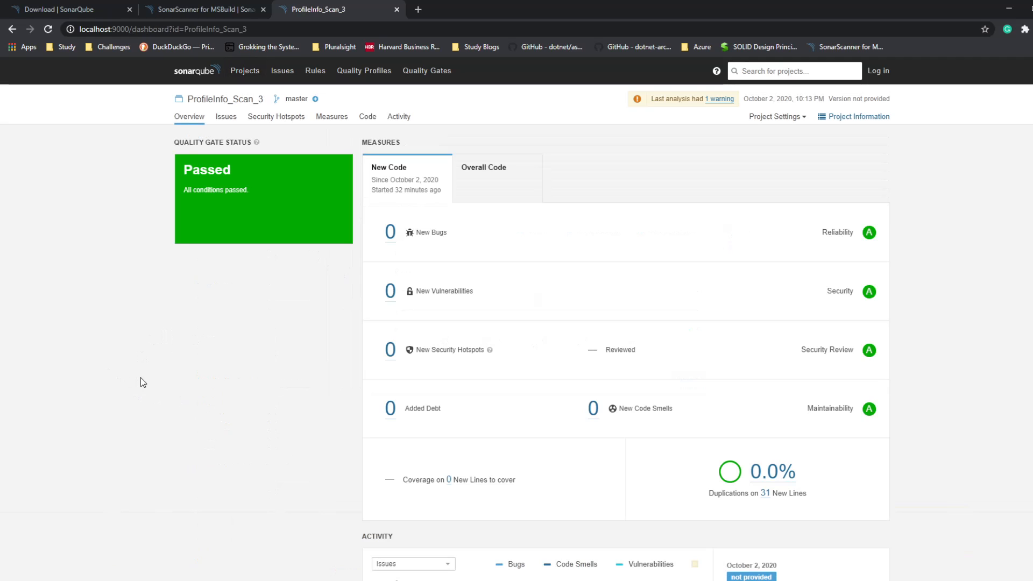
{"action": "left_click", "coordinate": [485, 178]}
{"action": "scroll", "coordinate": [146, 371], "scroll_direction": "down", "scroll_amount": 2}
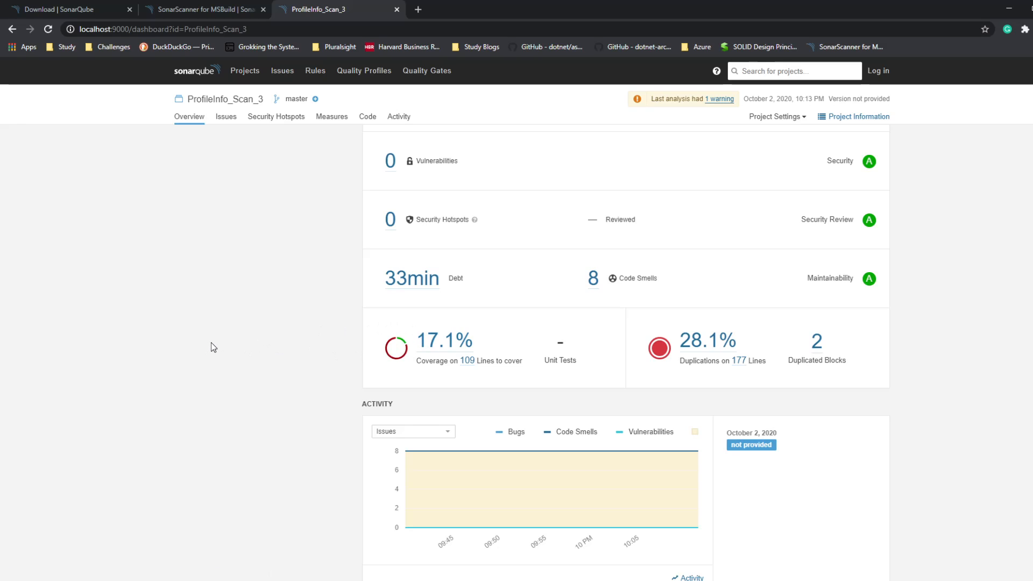
{"action": "scroll", "coordinate": [310, 353], "scroll_direction": "up", "scroll_amount": 3}
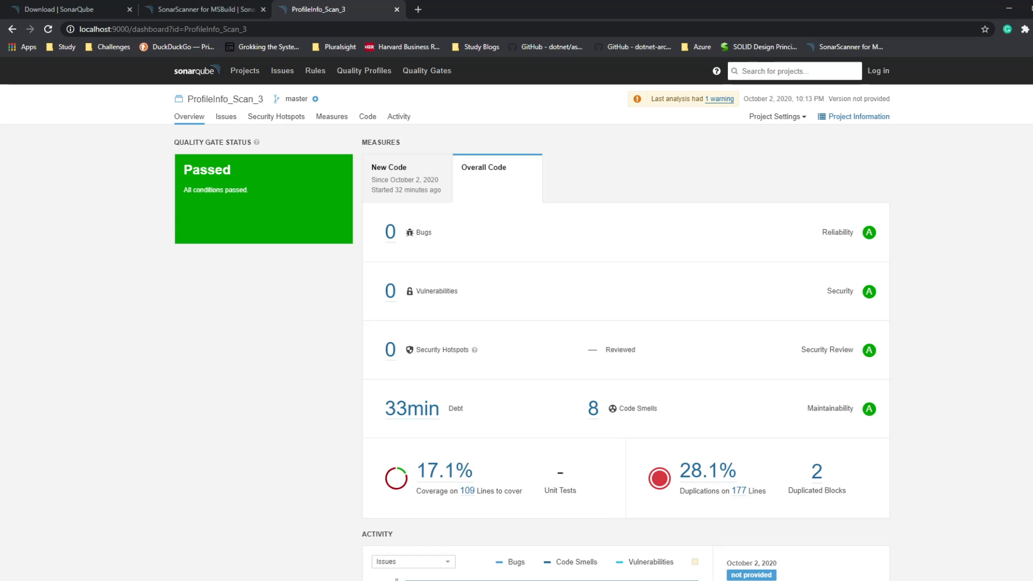
{"action": "key", "text": "alt+Tab"}
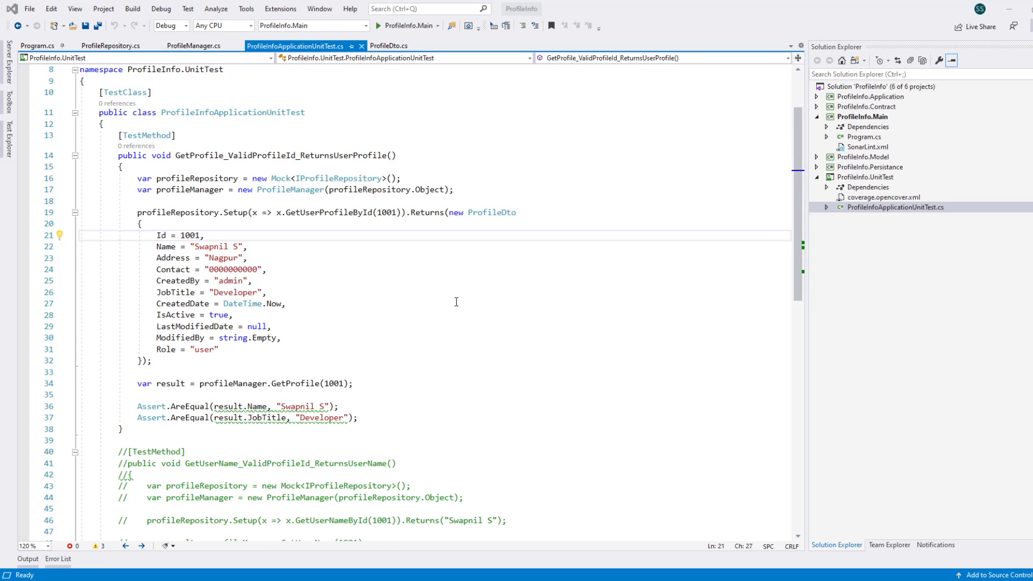
{"action": "left_click", "coordinate": [178, 366]}
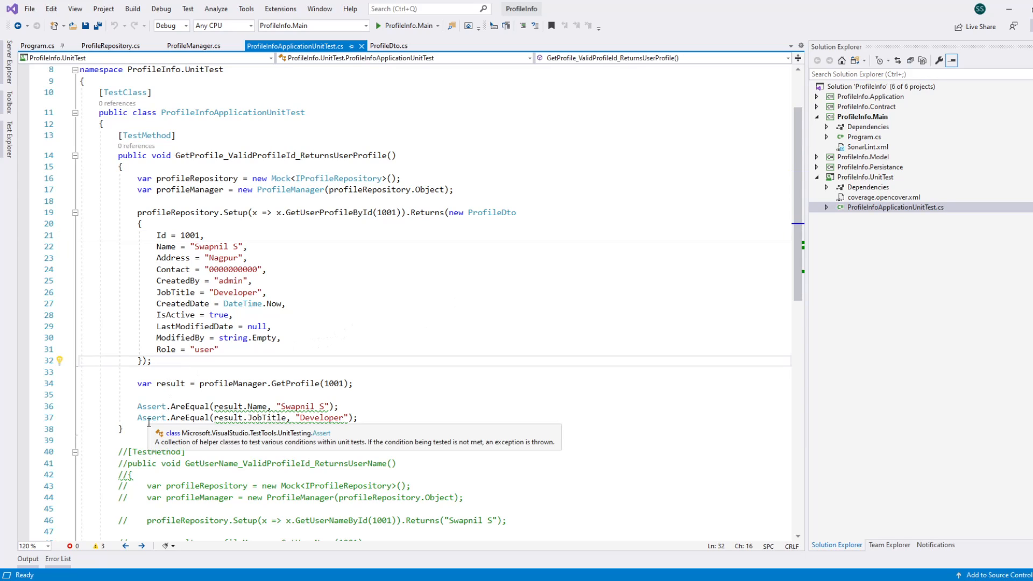
{"action": "left_click", "coordinate": [141, 422]}
{"action": "left_click", "coordinate": [140, 425]}
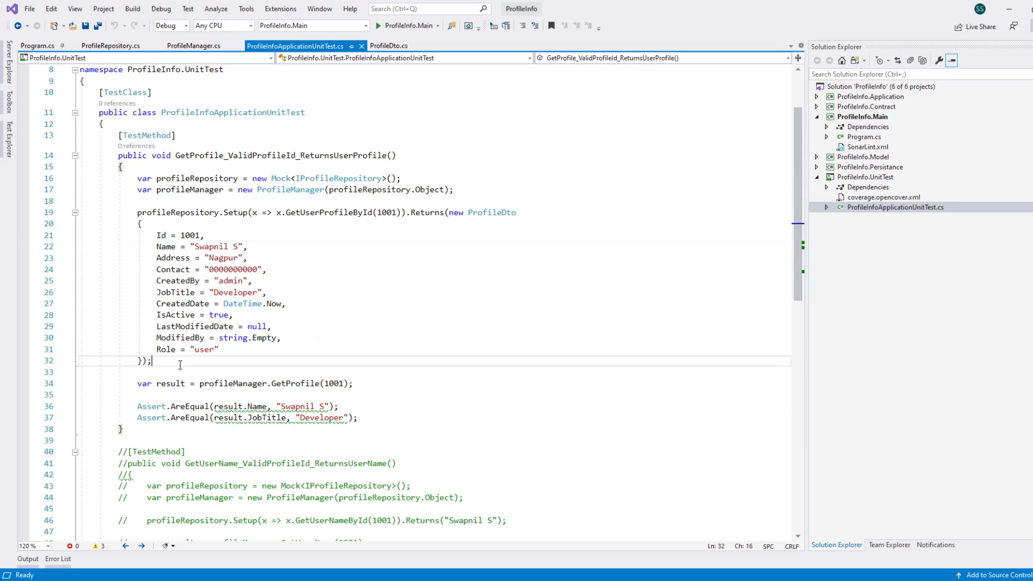
{"action": "left_click", "coordinate": [197, 360]}
{"action": "left_click", "coordinate": [592, 174]}
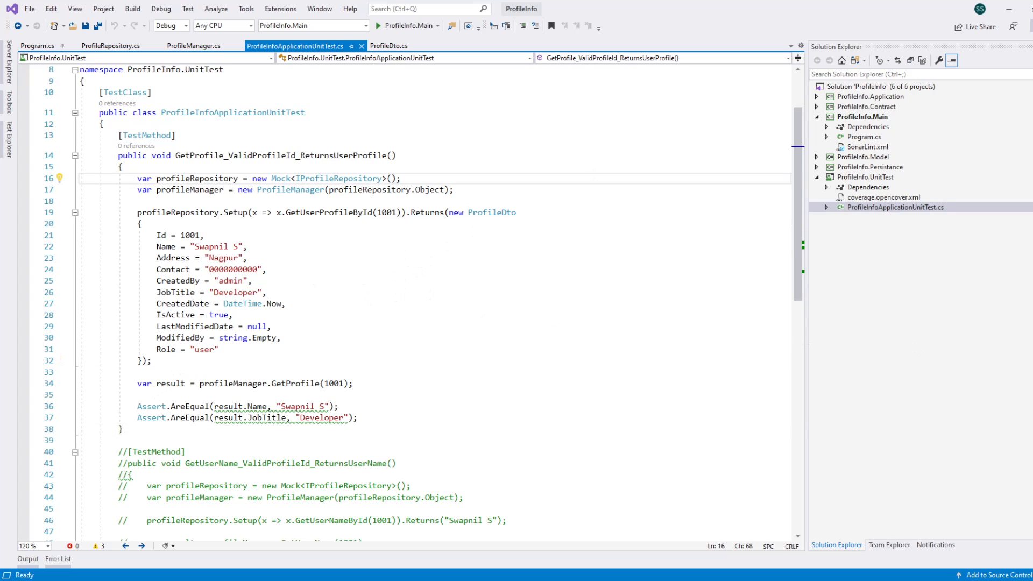